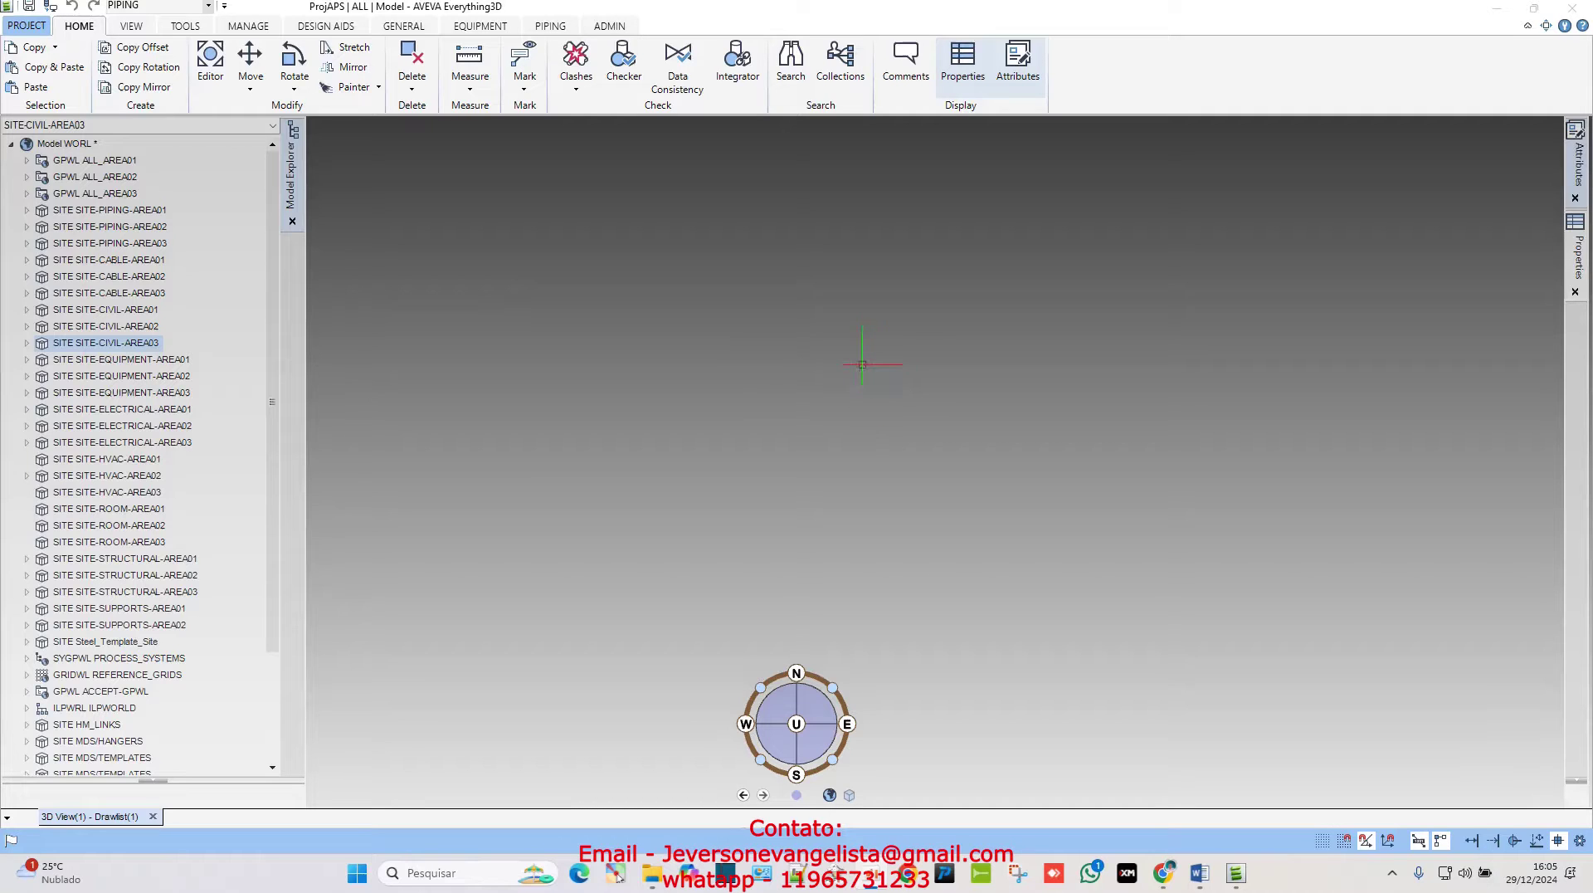
- Add the civil site SITE-CIVIL-AREA03 from the model hierarchy to the 3D view
click(174, 362)
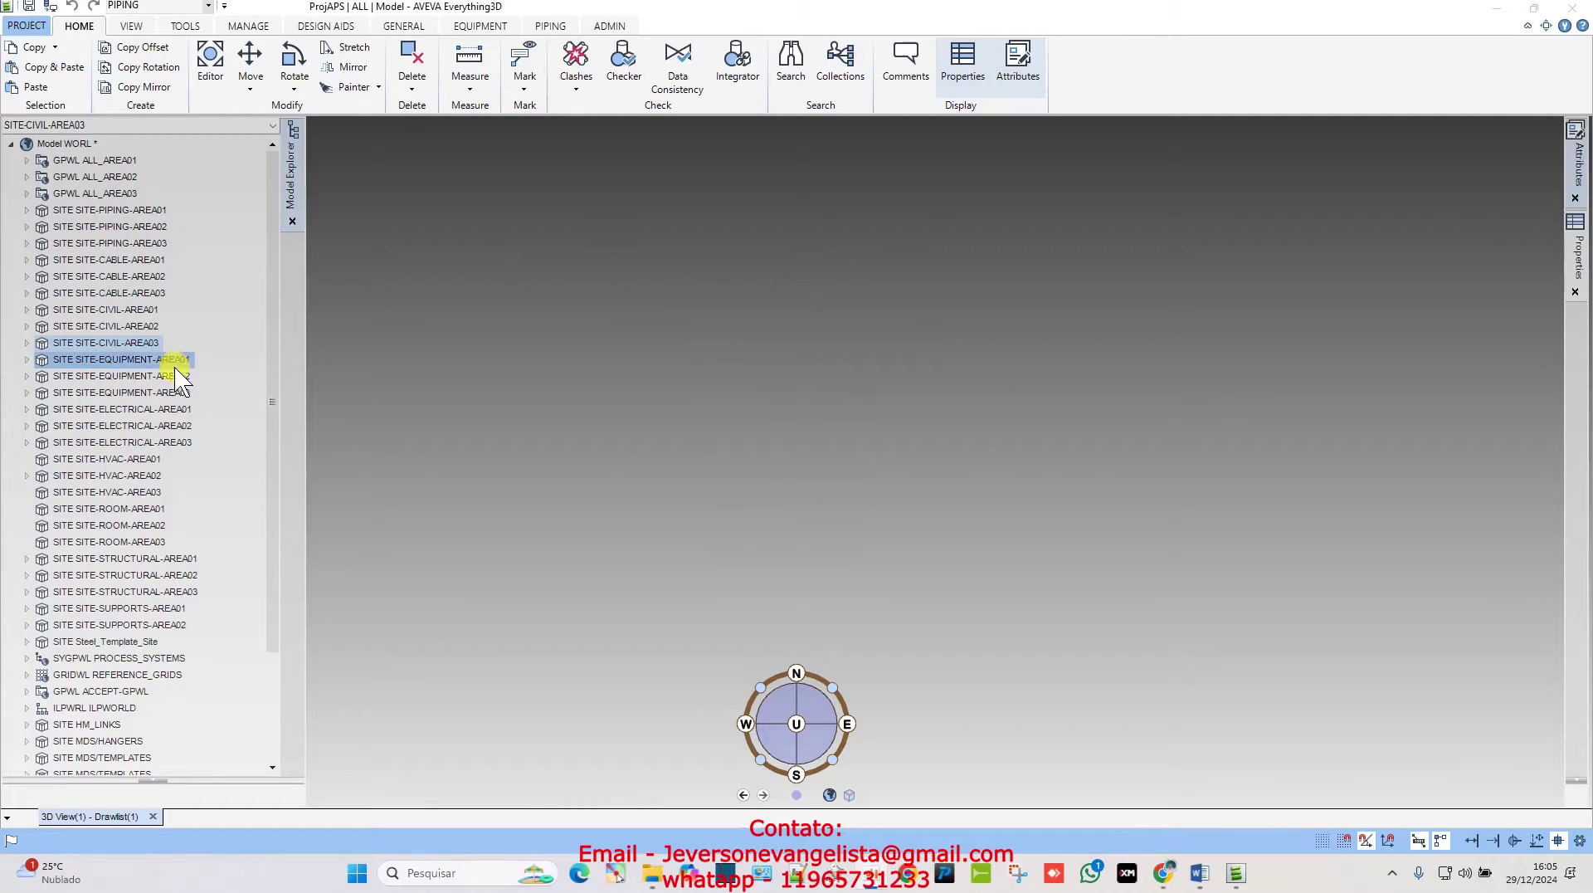
click(114, 344)
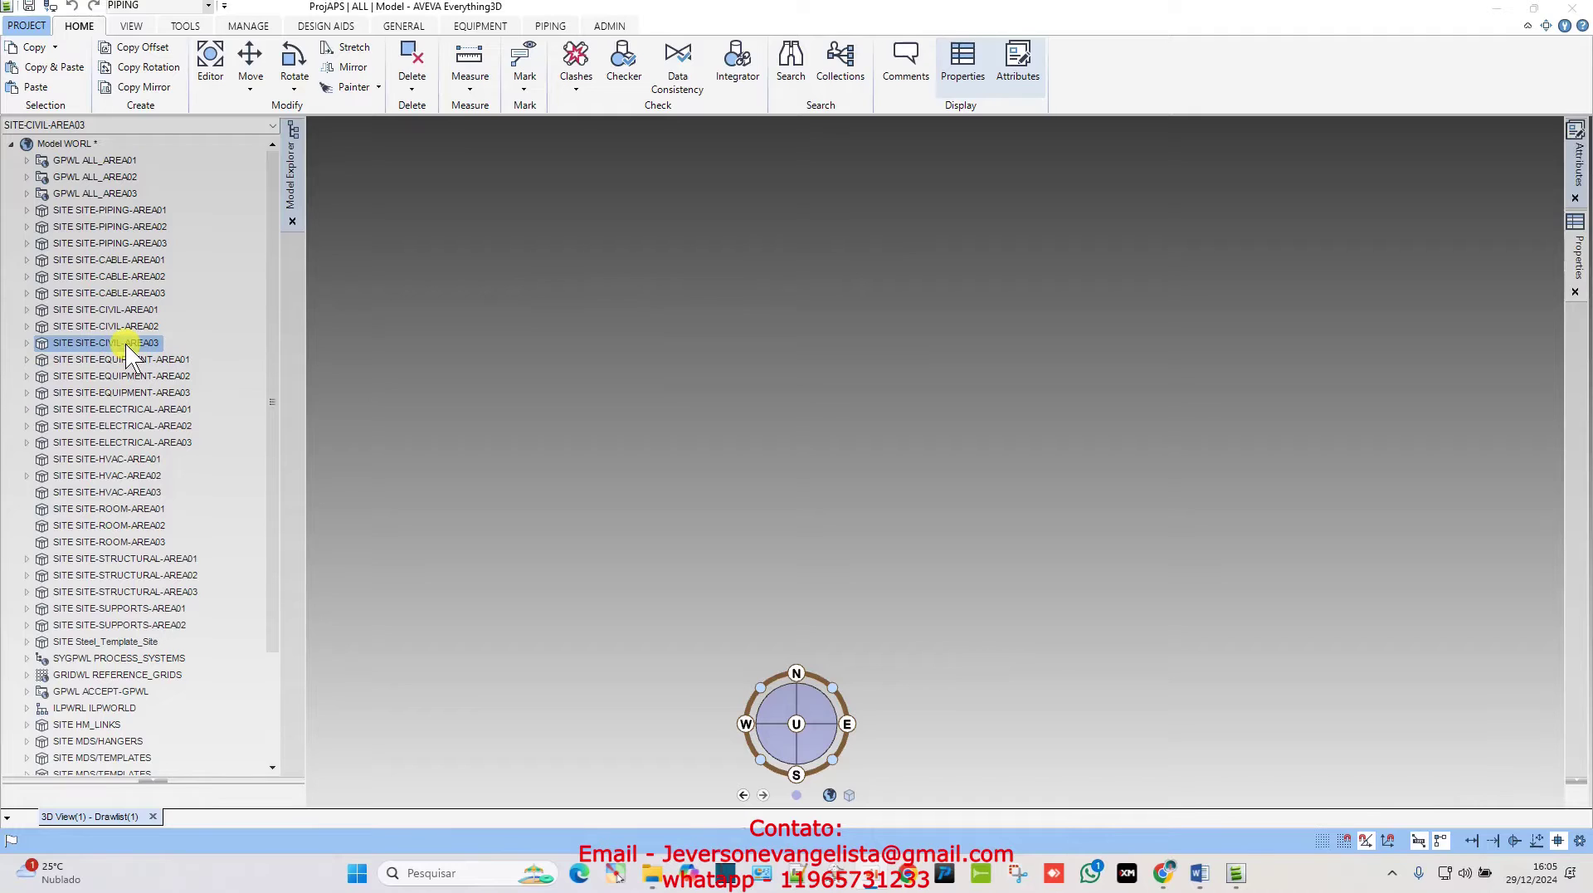
click(132, 341)
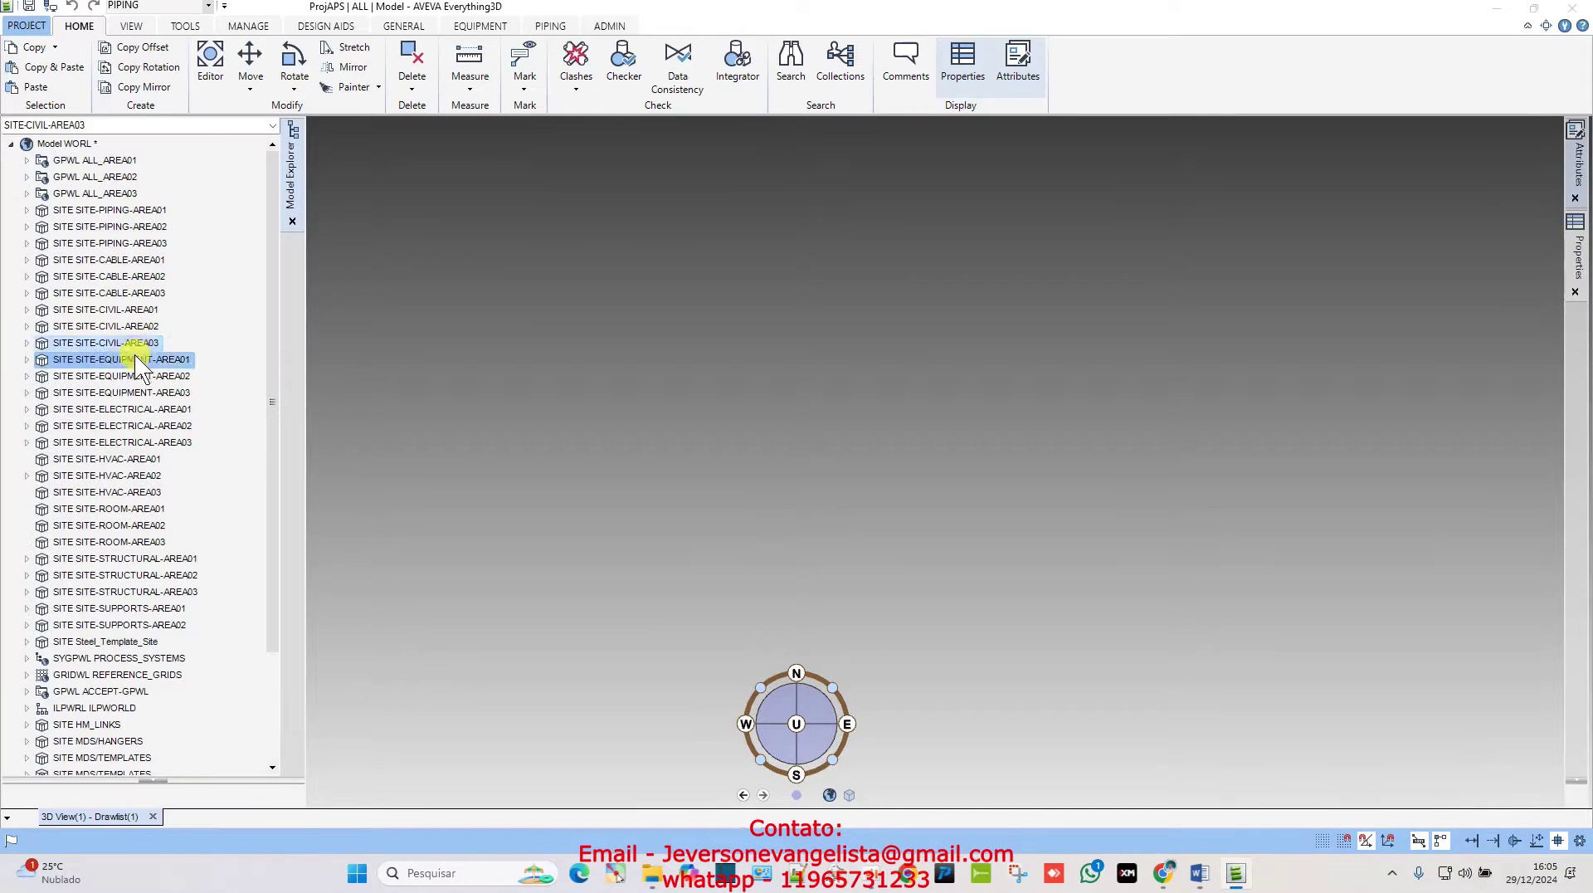
drag(112, 341, 279, 348)
drag(662, 382, 662, 383)
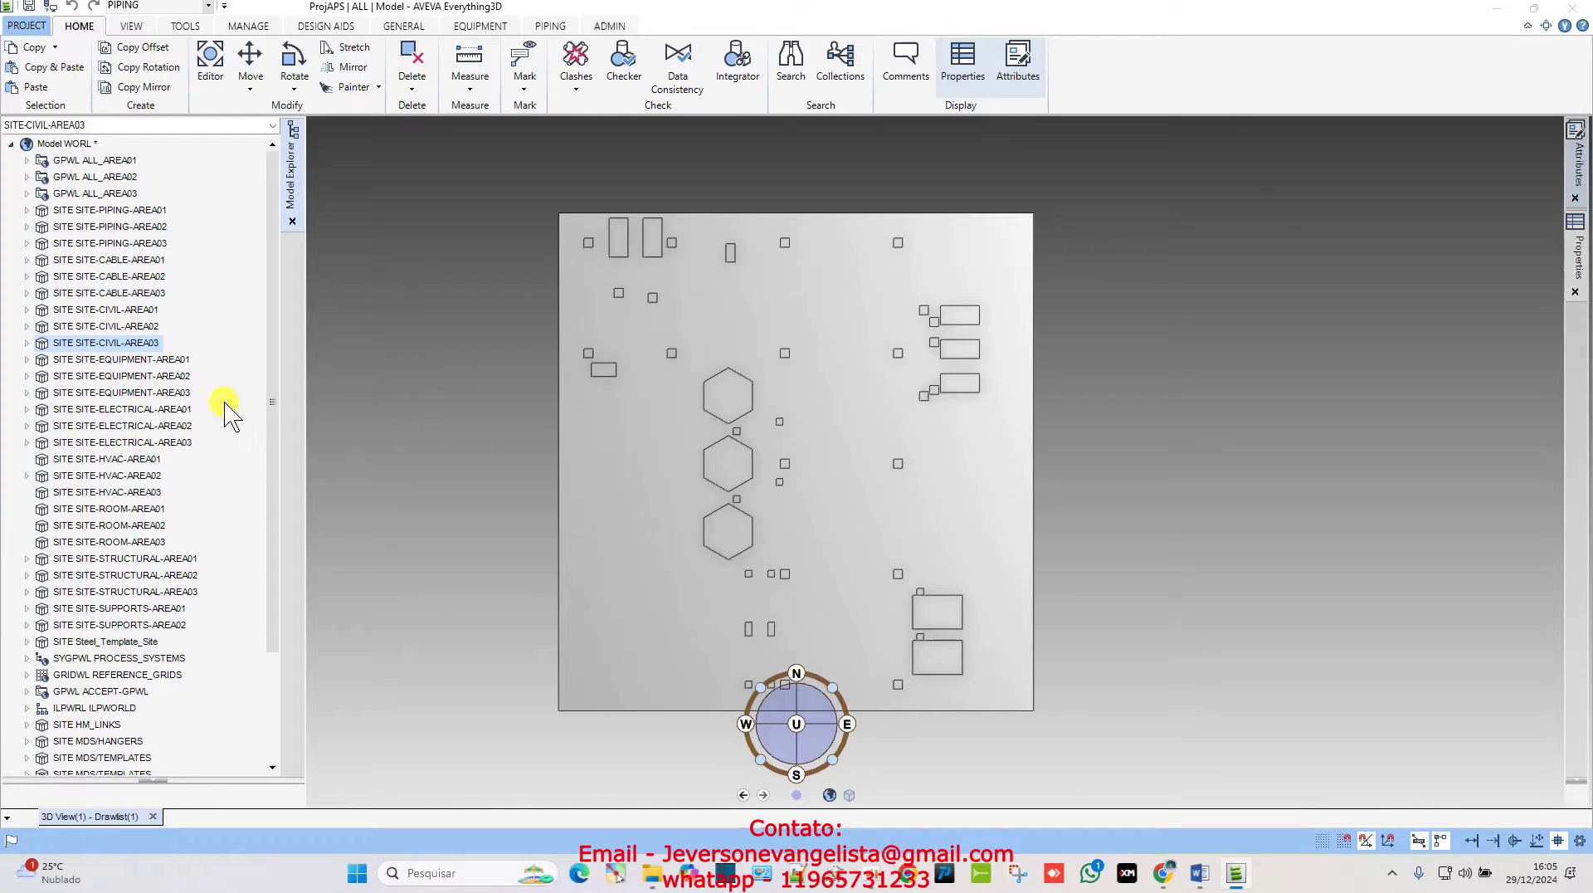
- Add the equipment site SITE-EQUIPMENT-AREA03 to the 3D view
click(130, 391)
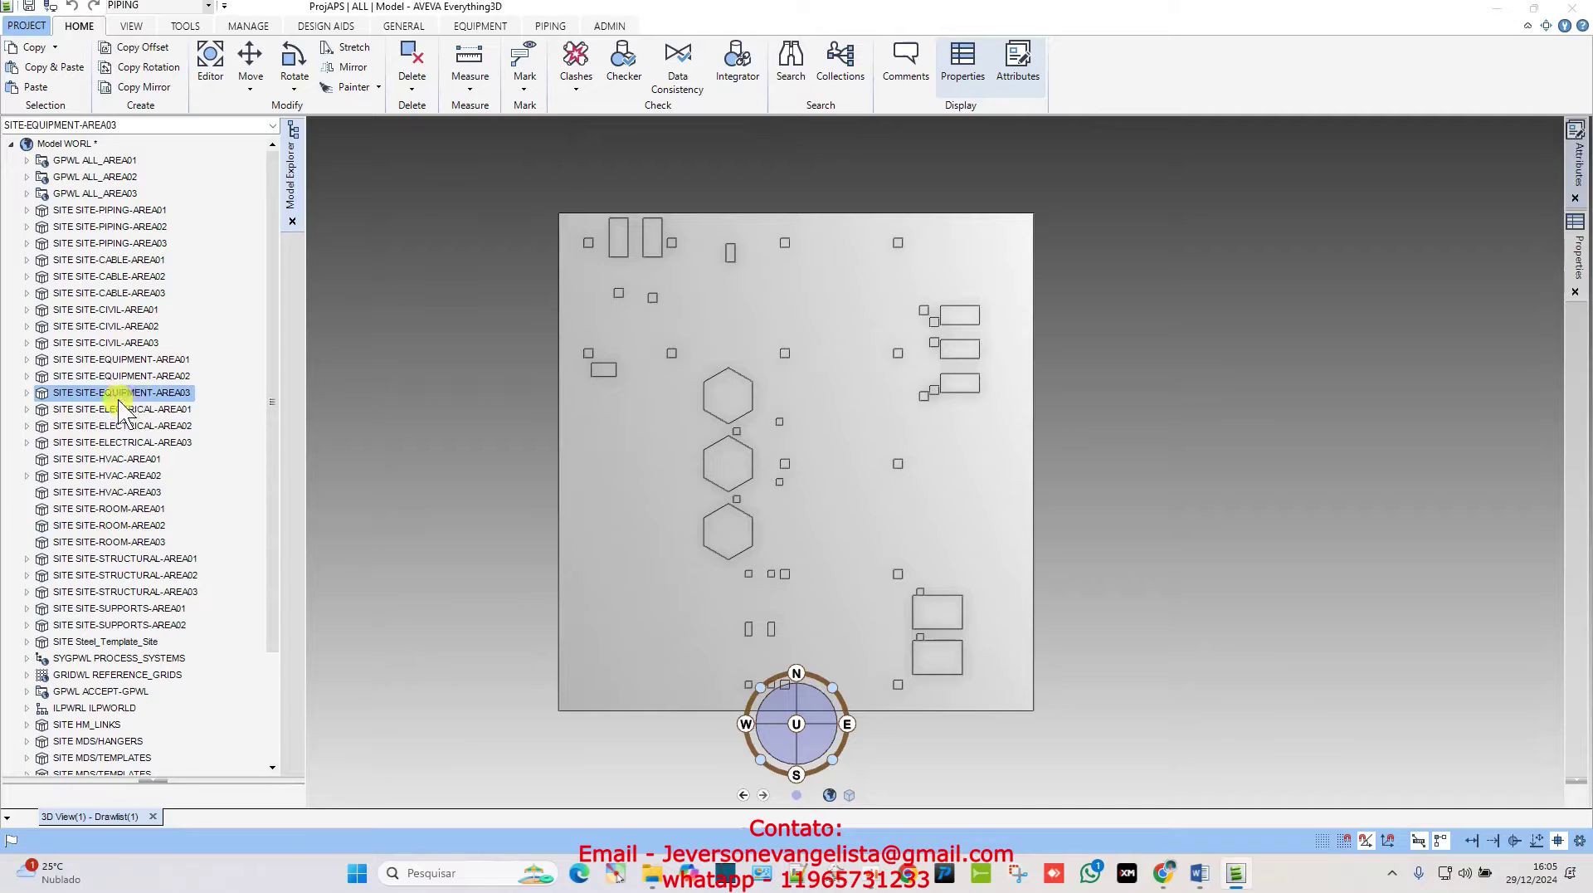
drag(108, 390, 309, 405)
drag(488, 400, 485, 398)
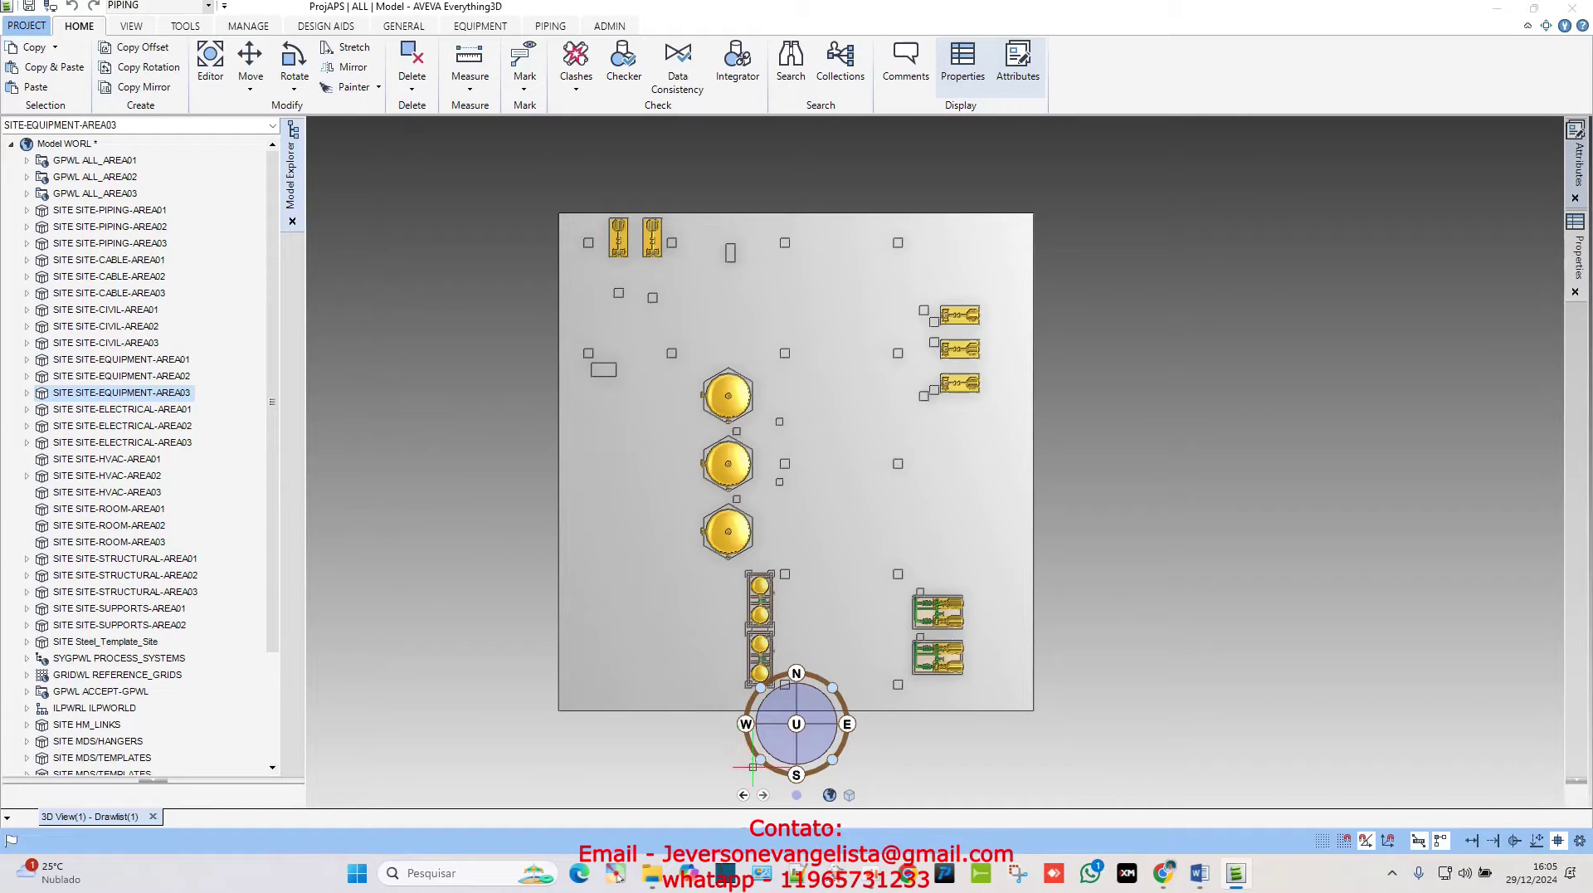
- Show the model isometrically and select pump PMP-11, the outer of the two pumps near the slab corner
click(760, 759)
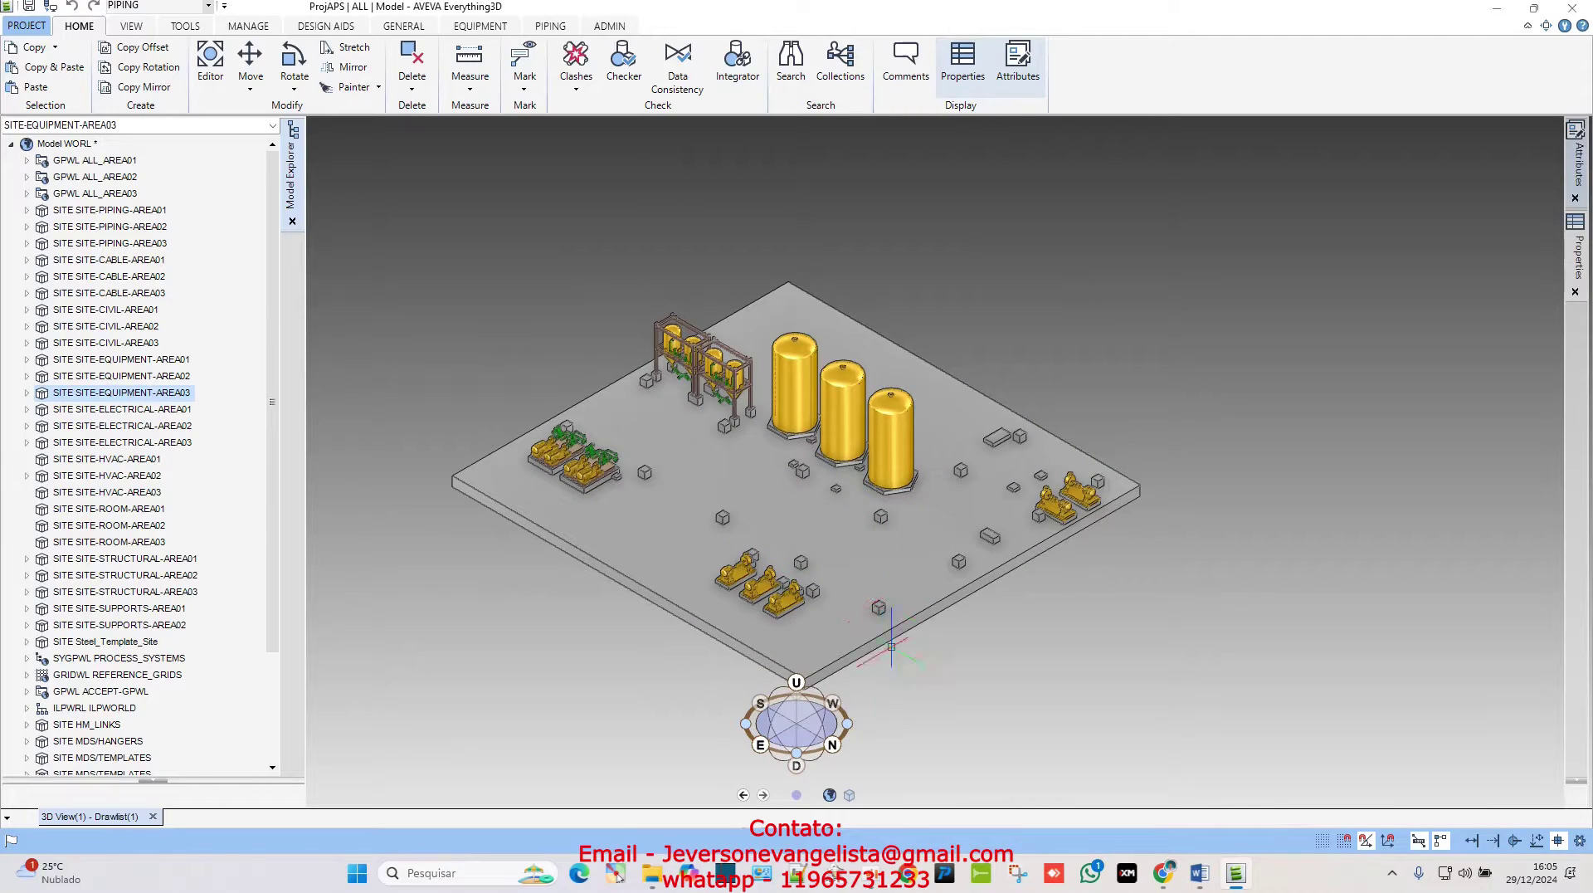
click(850, 724)
click(848, 723)
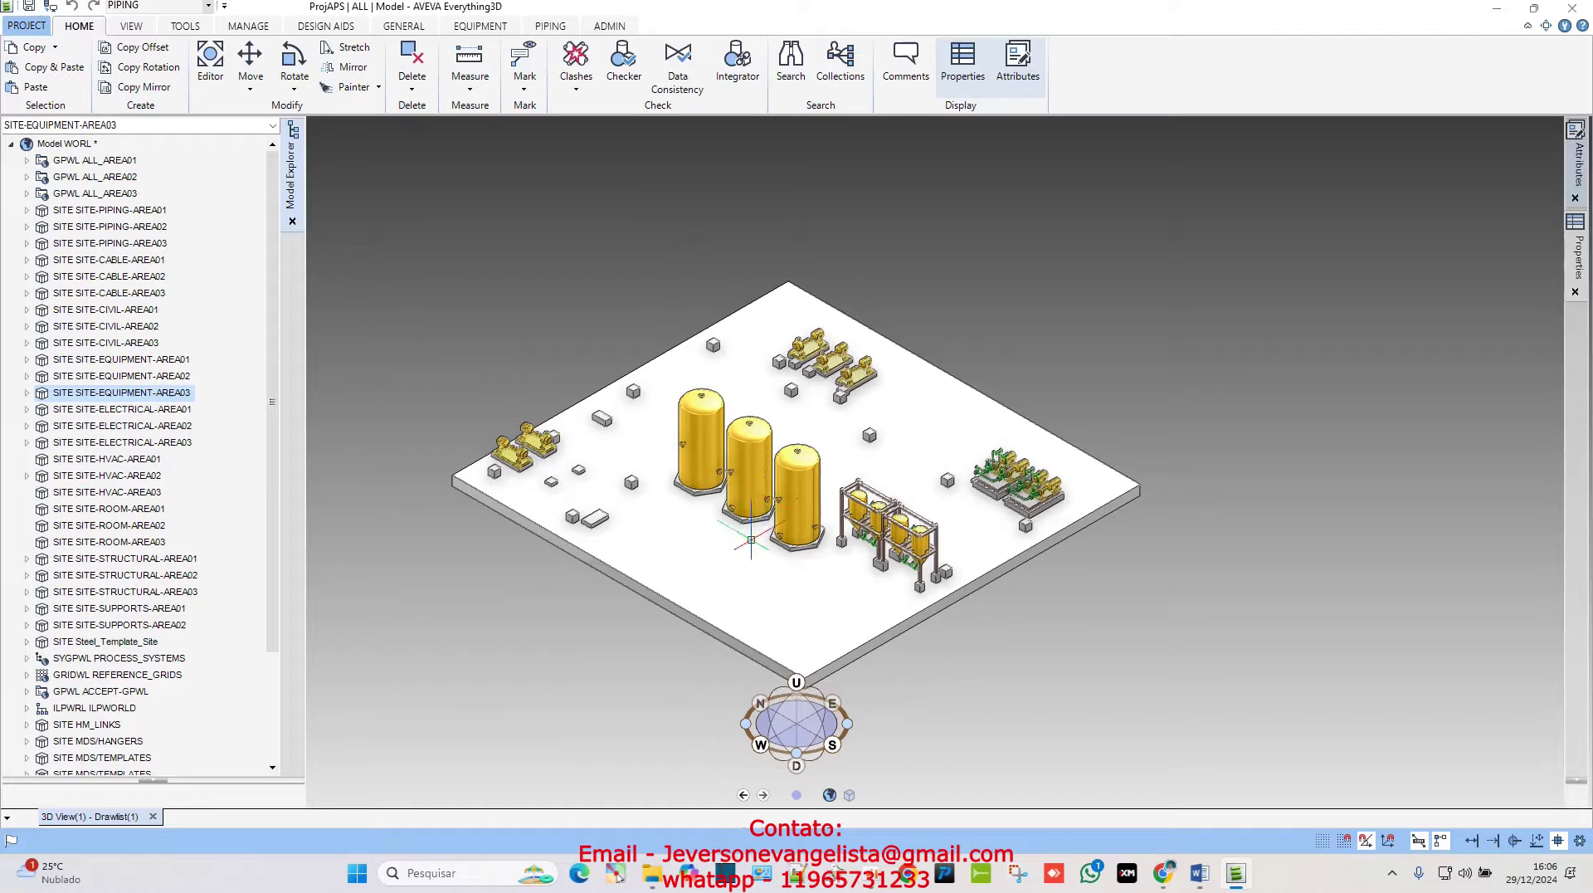
click(846, 720)
scroll(843, 545, up, 5)
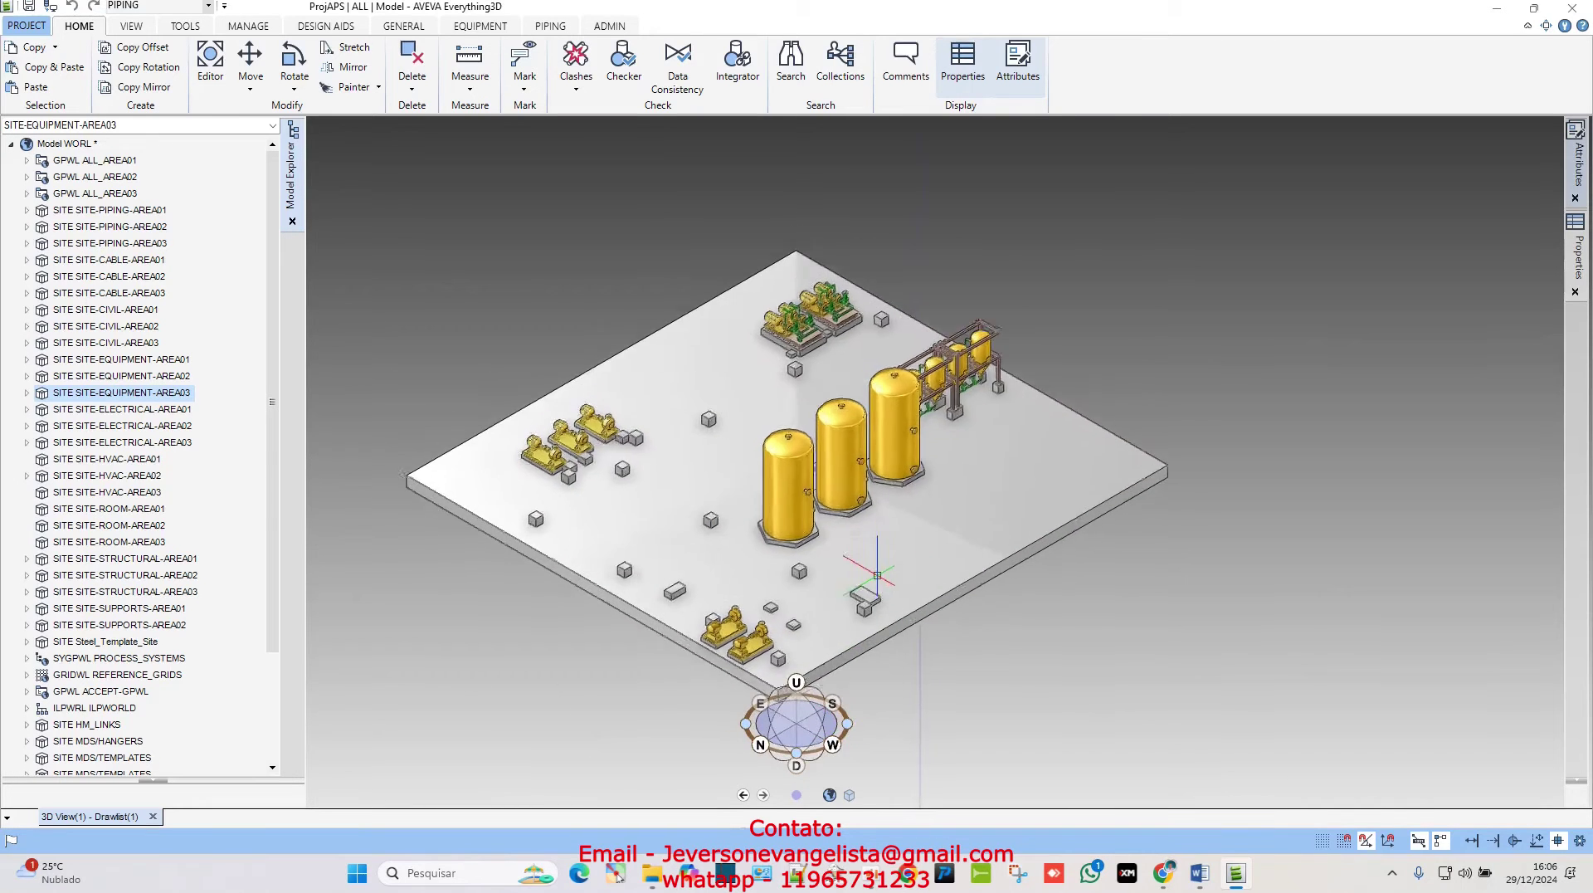
middle_drag(844, 546, 758, 501)
scroll(582, 616, up, 3)
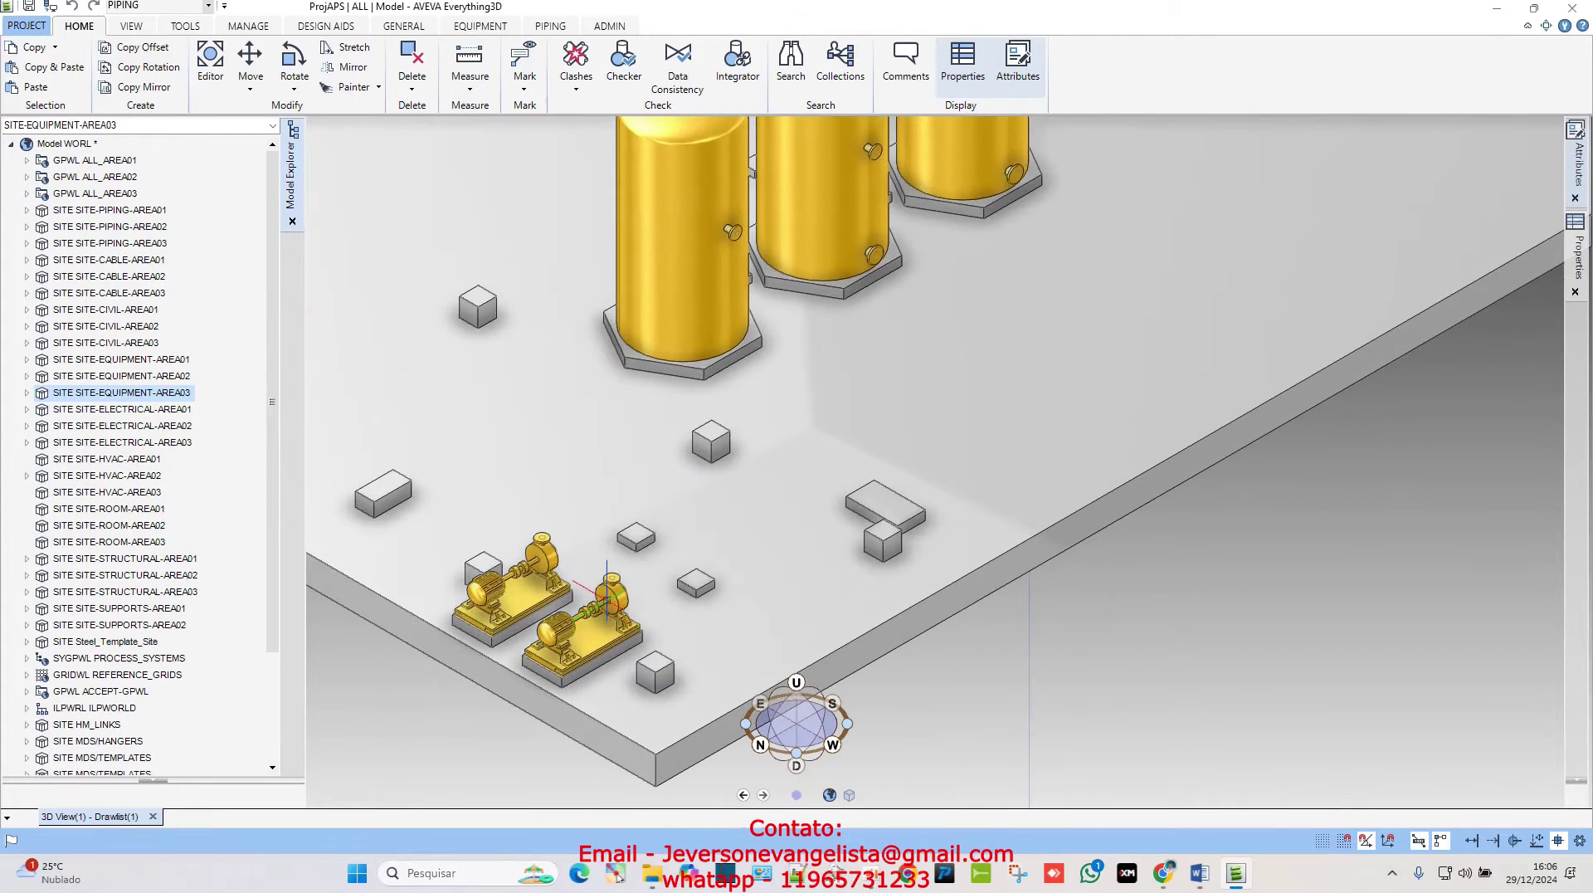
click(583, 624)
scroll(817, 540, down, 2)
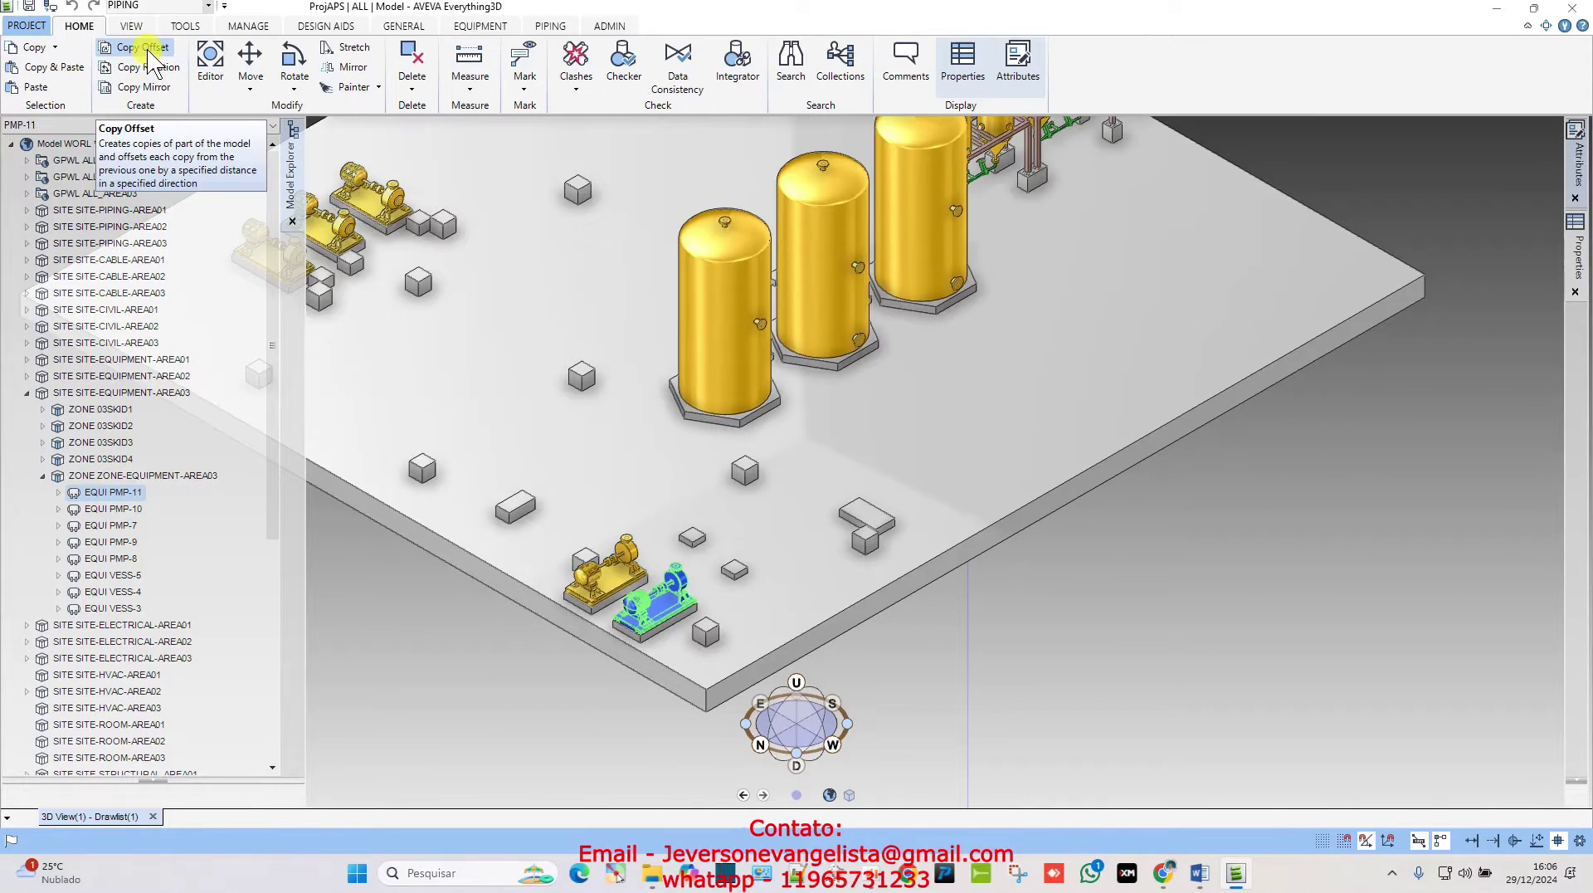
- Copy pump PMP-11 once with an offset of -3000 mm in Y and retain the copy
click(147, 50)
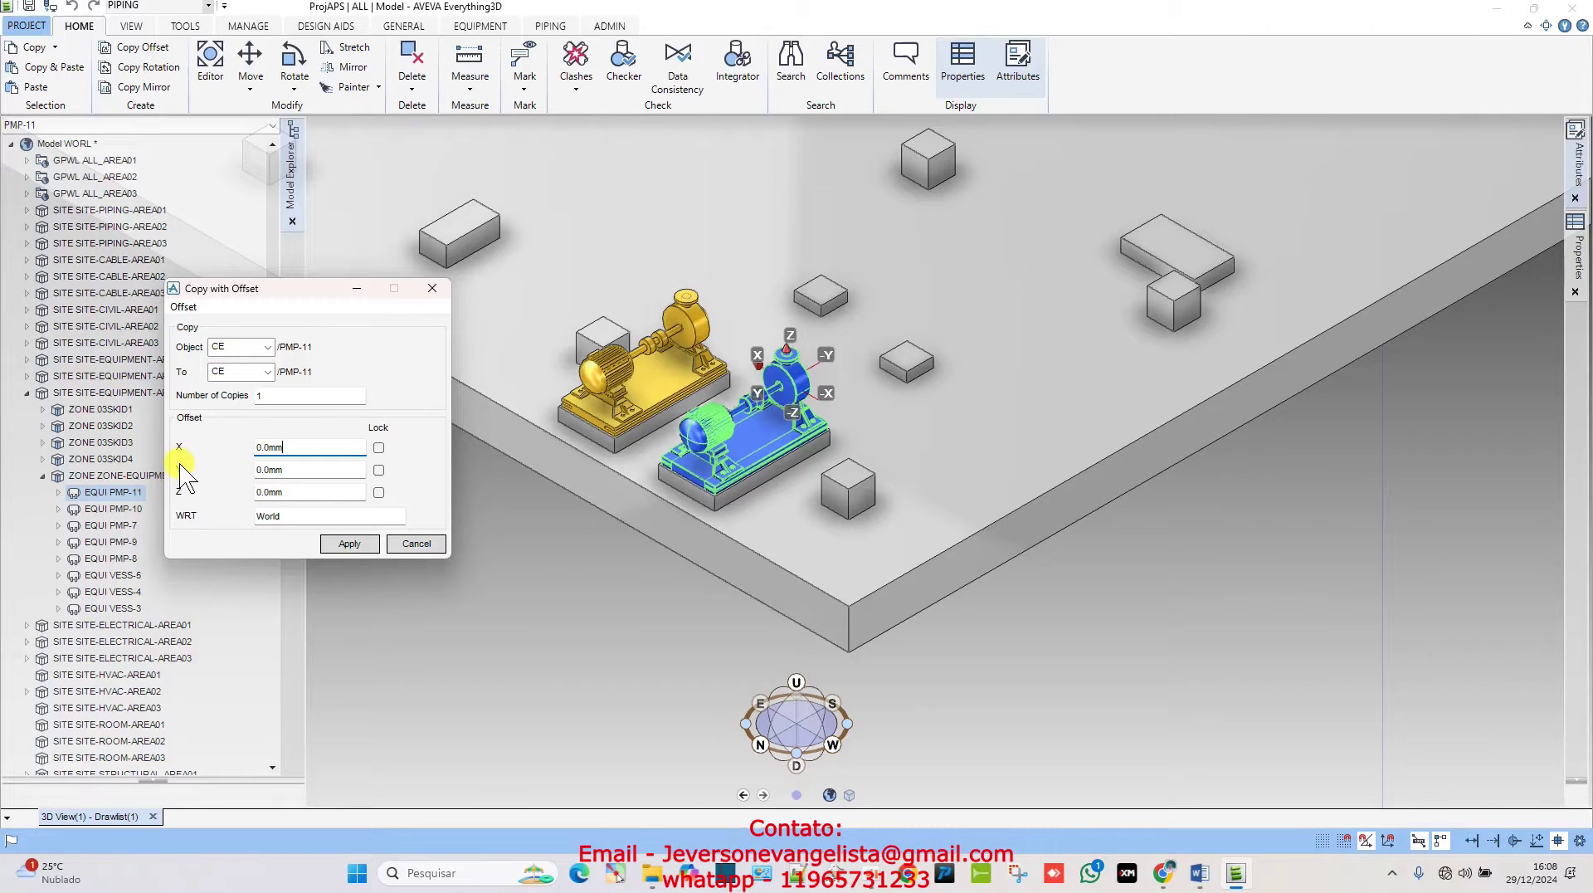
drag(334, 469, 217, 469)
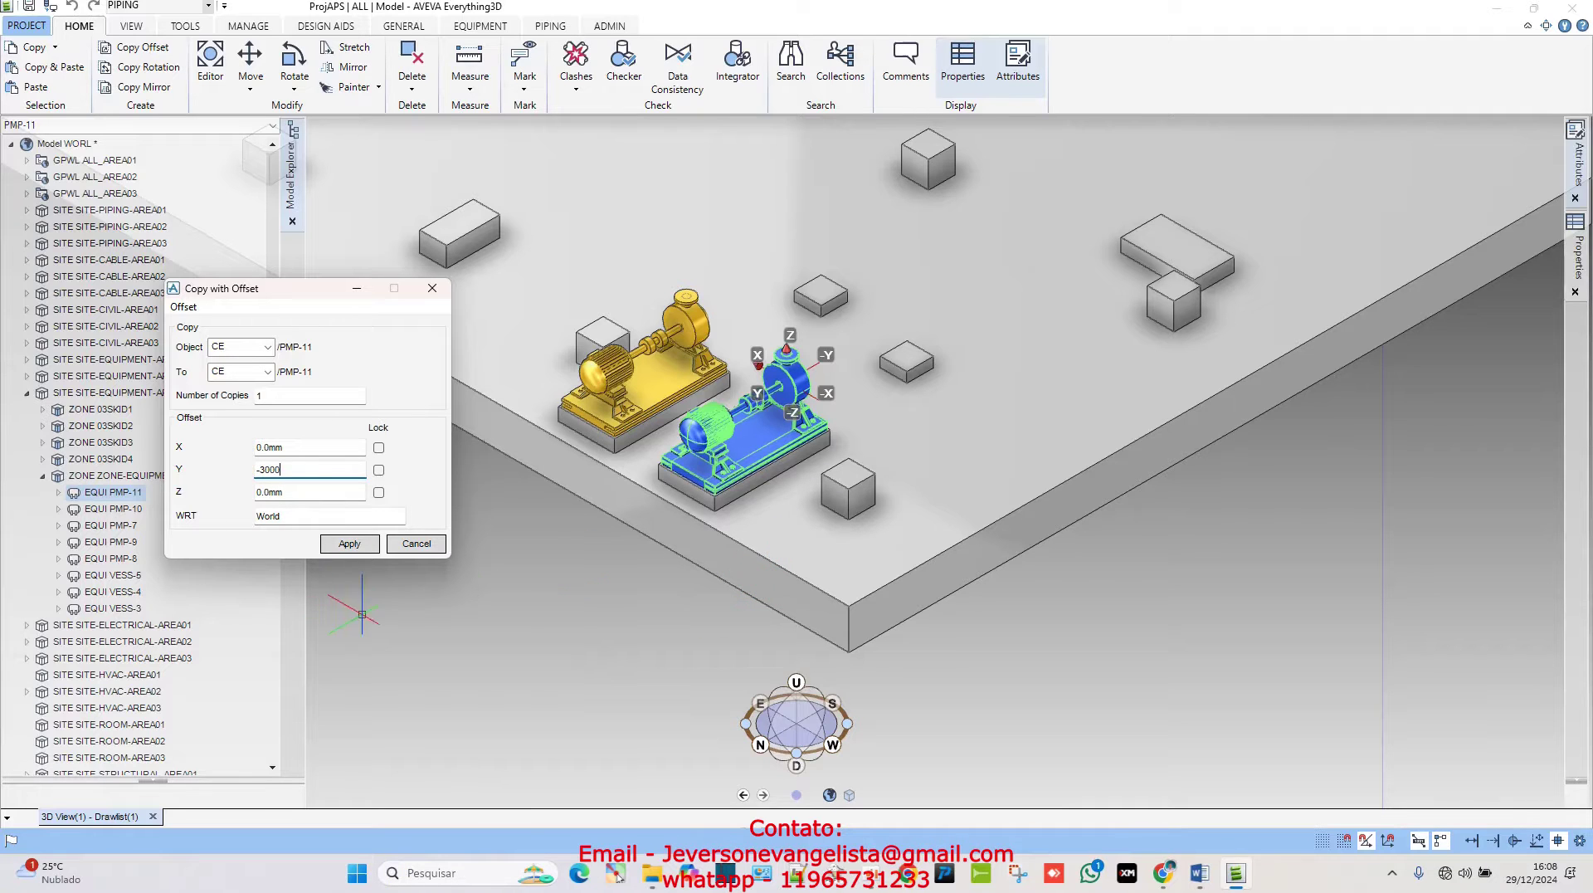
click(346, 546)
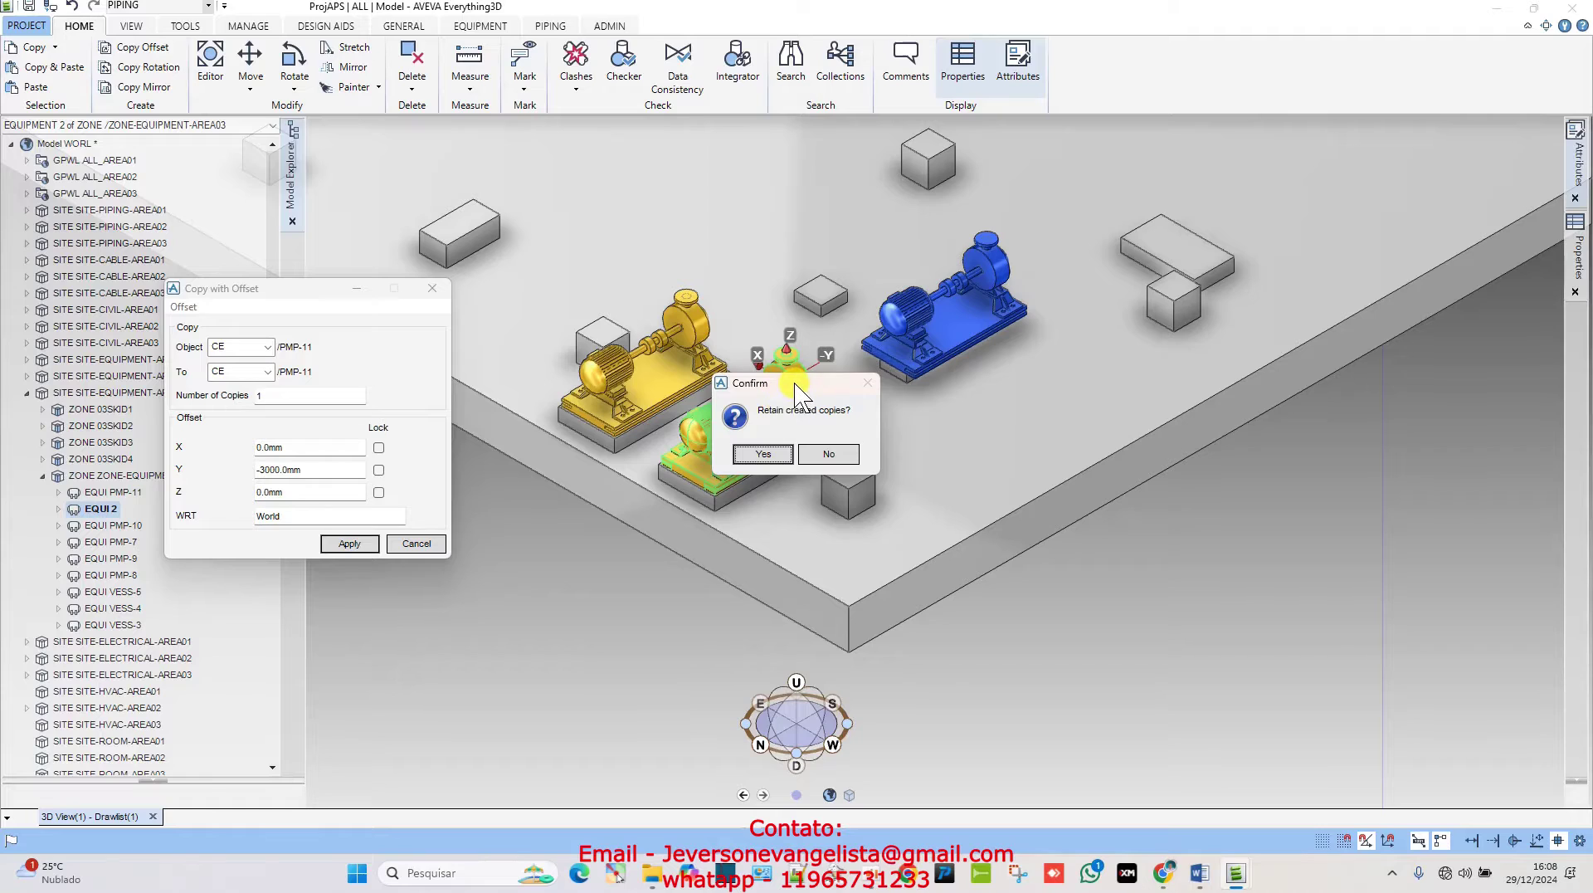
click(774, 455)
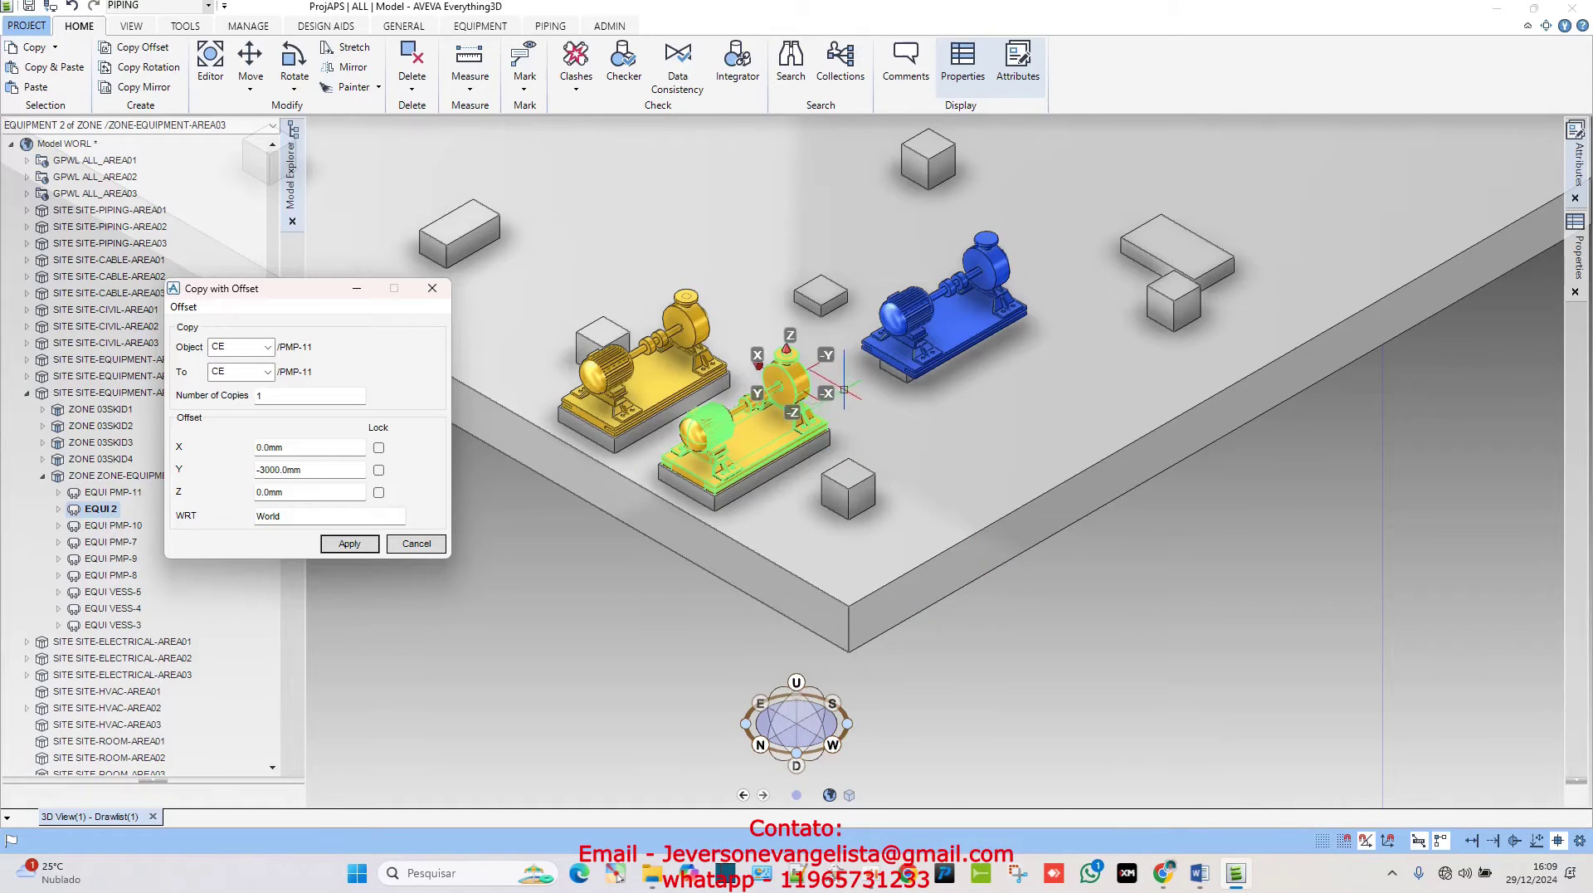
- Create another copy of PMP-11 with the offset set to -3000 mm in X and 0 in Y
drag(326, 467, 220, 478)
text(0)
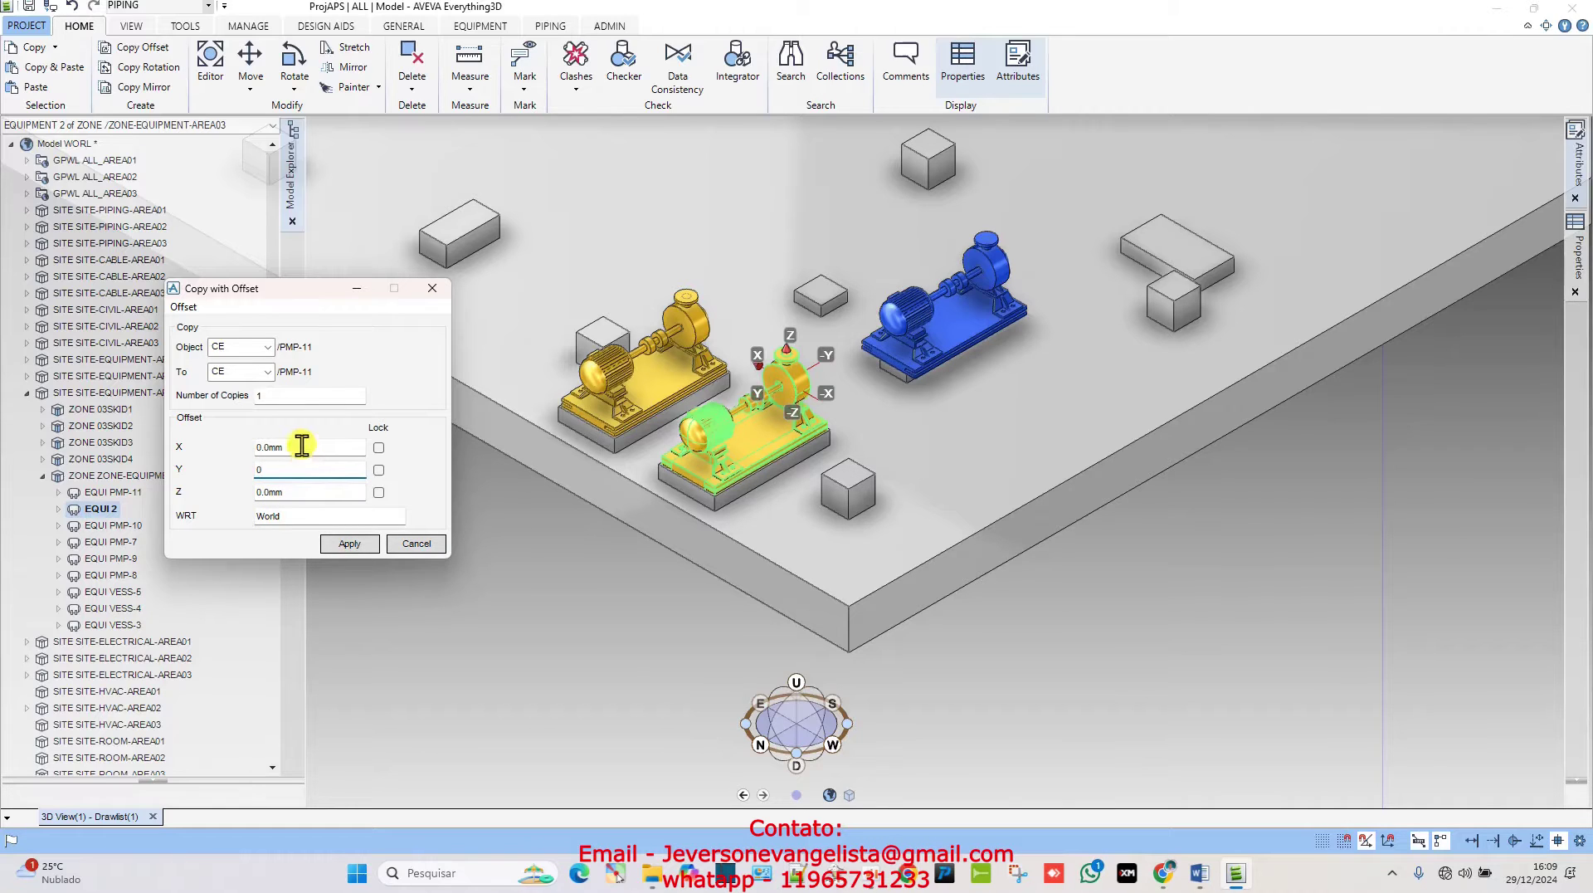
drag(301, 446, 221, 451)
text(-300)
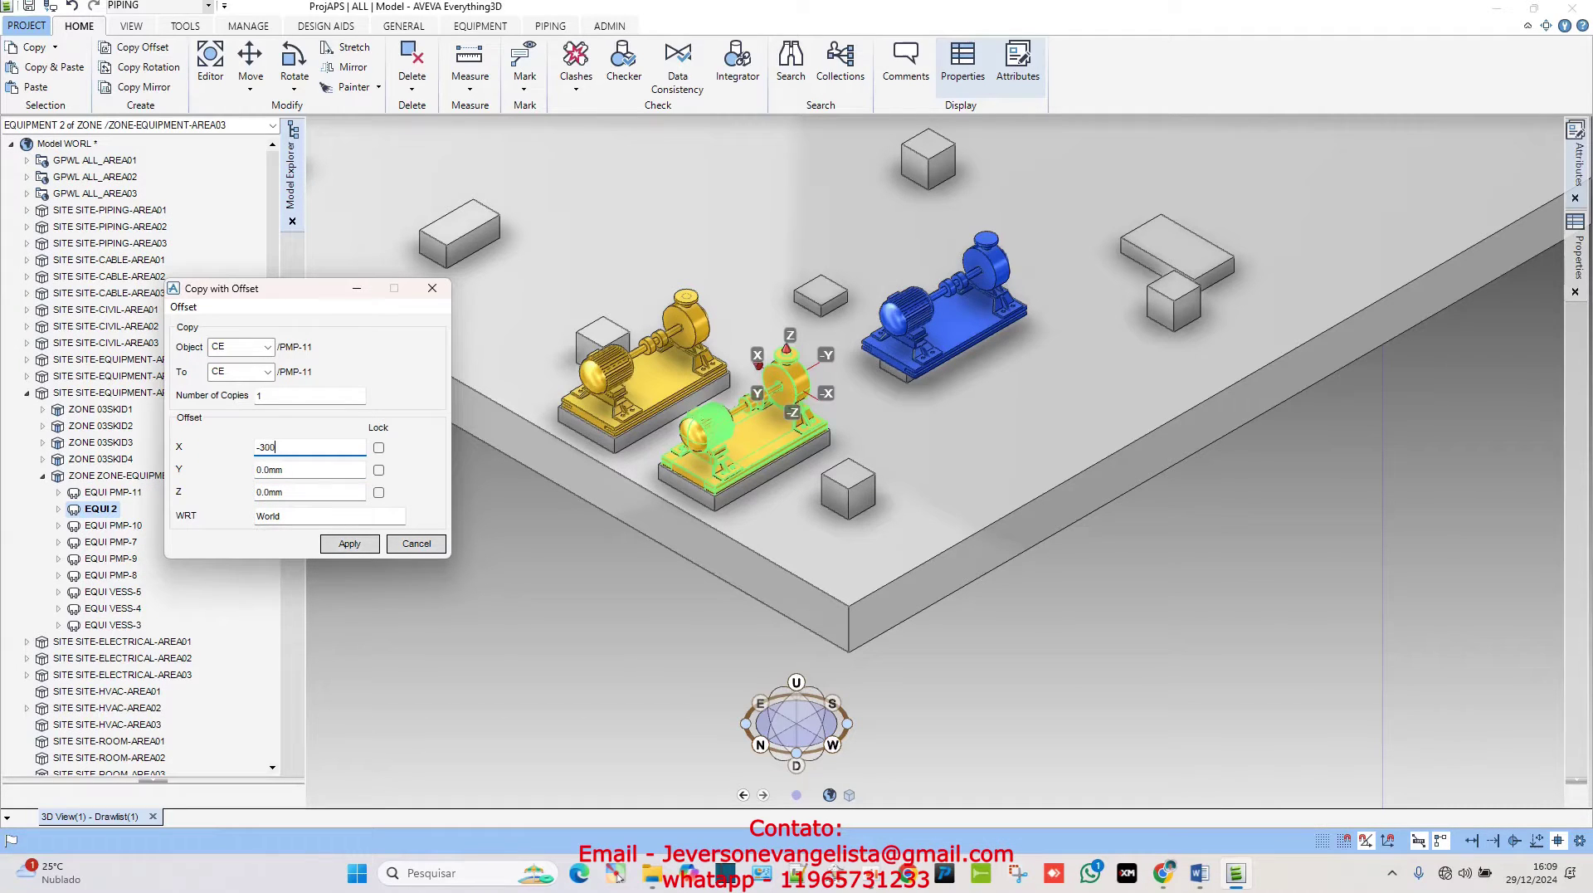
text(00)
key(BackSpace)
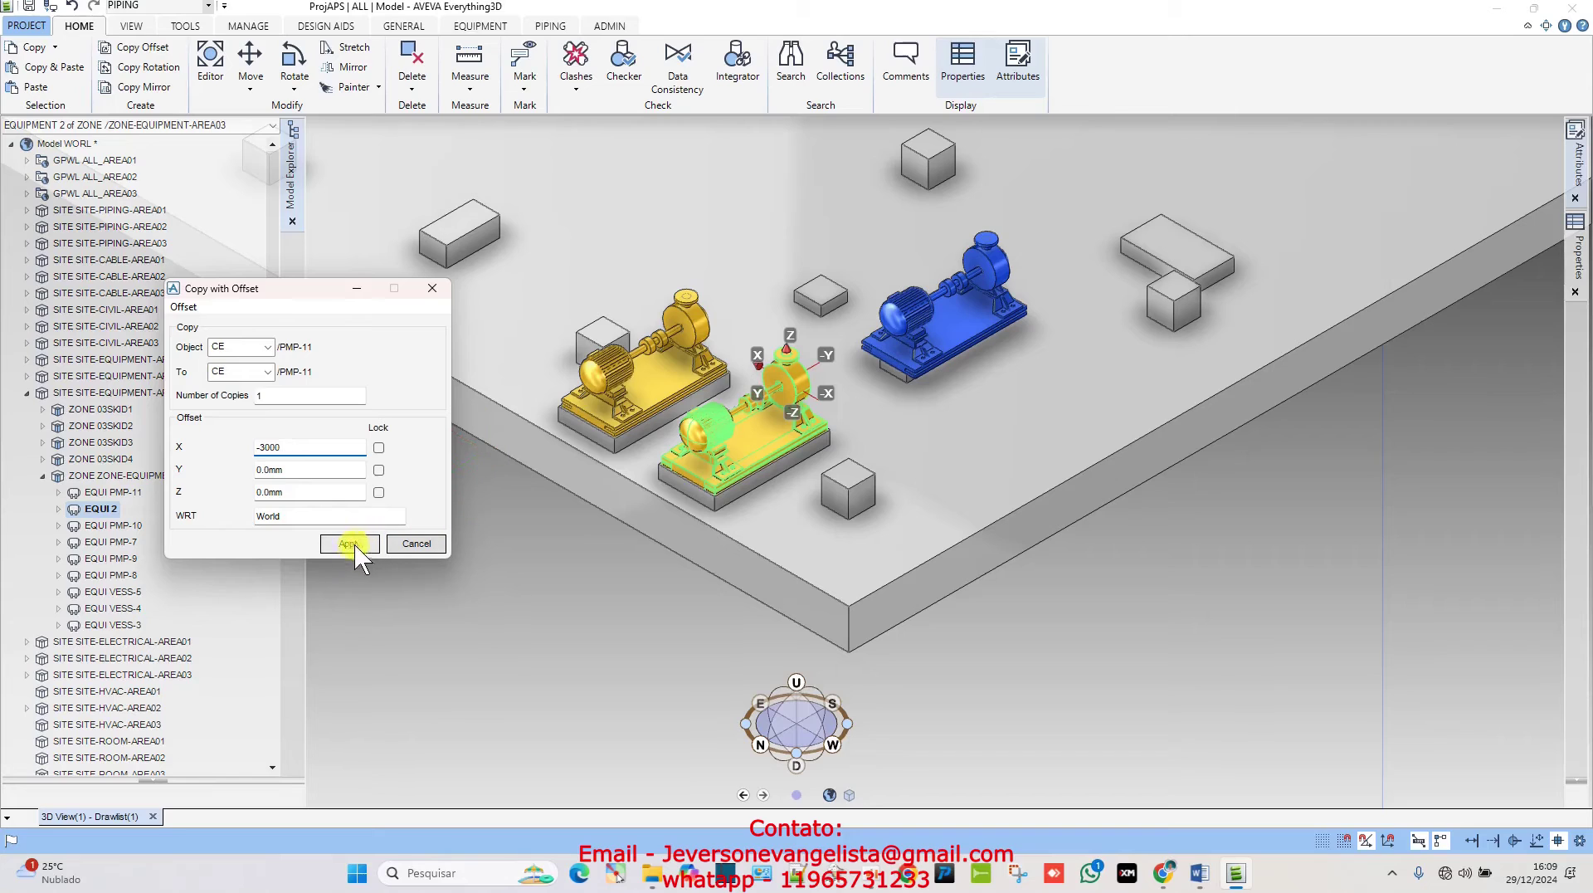
click(352, 543)
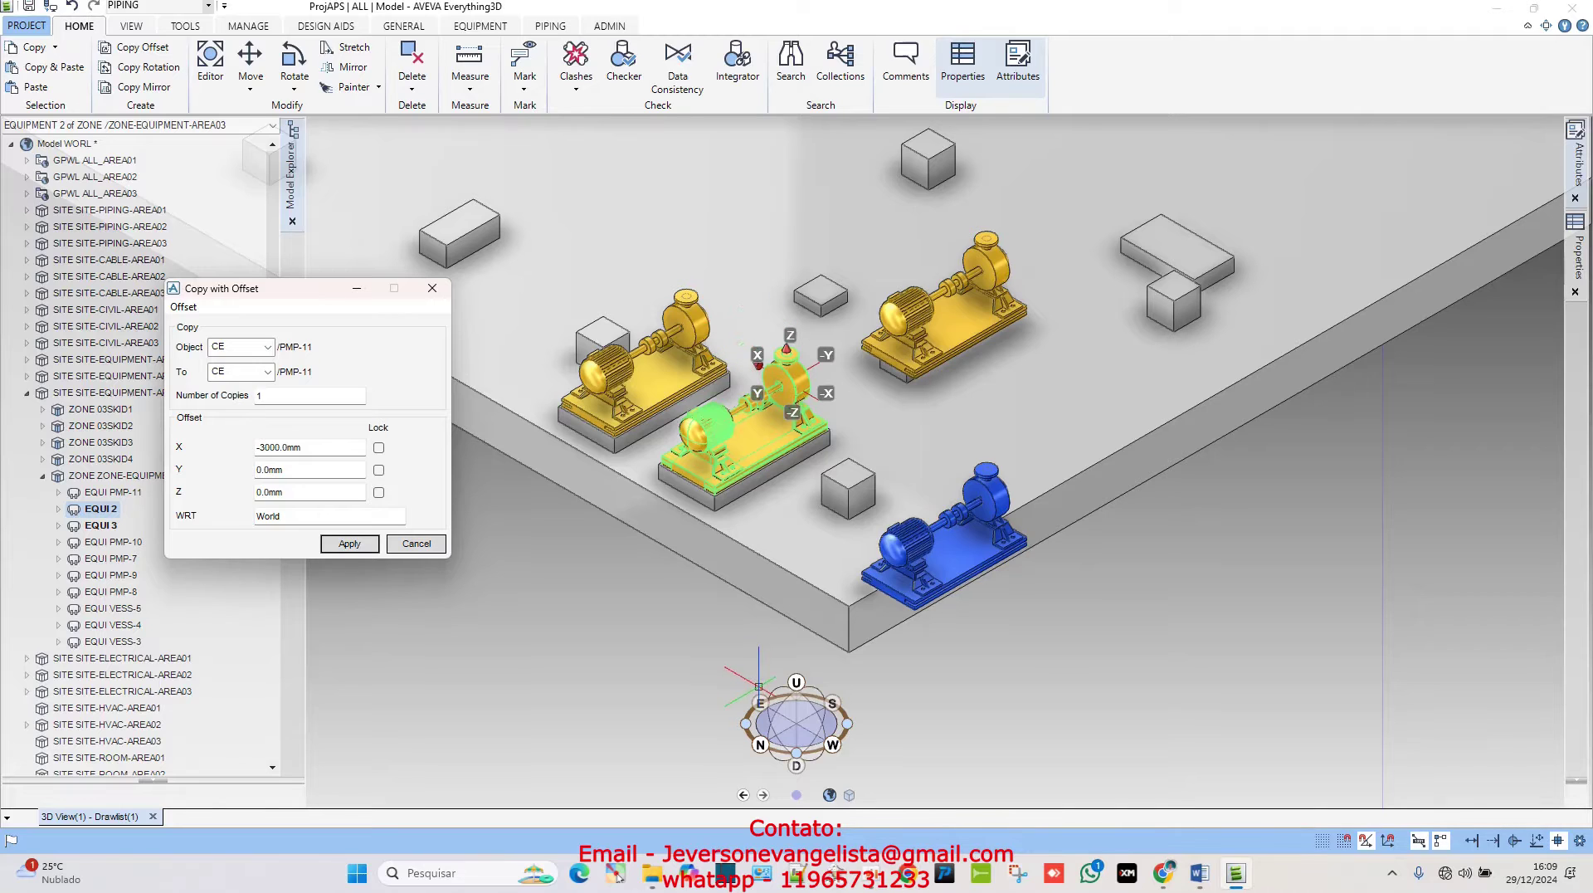
- Copy PMP-11 once more with an offset of 3000 mm in X and retain the copy
drag(331, 442, 229, 455)
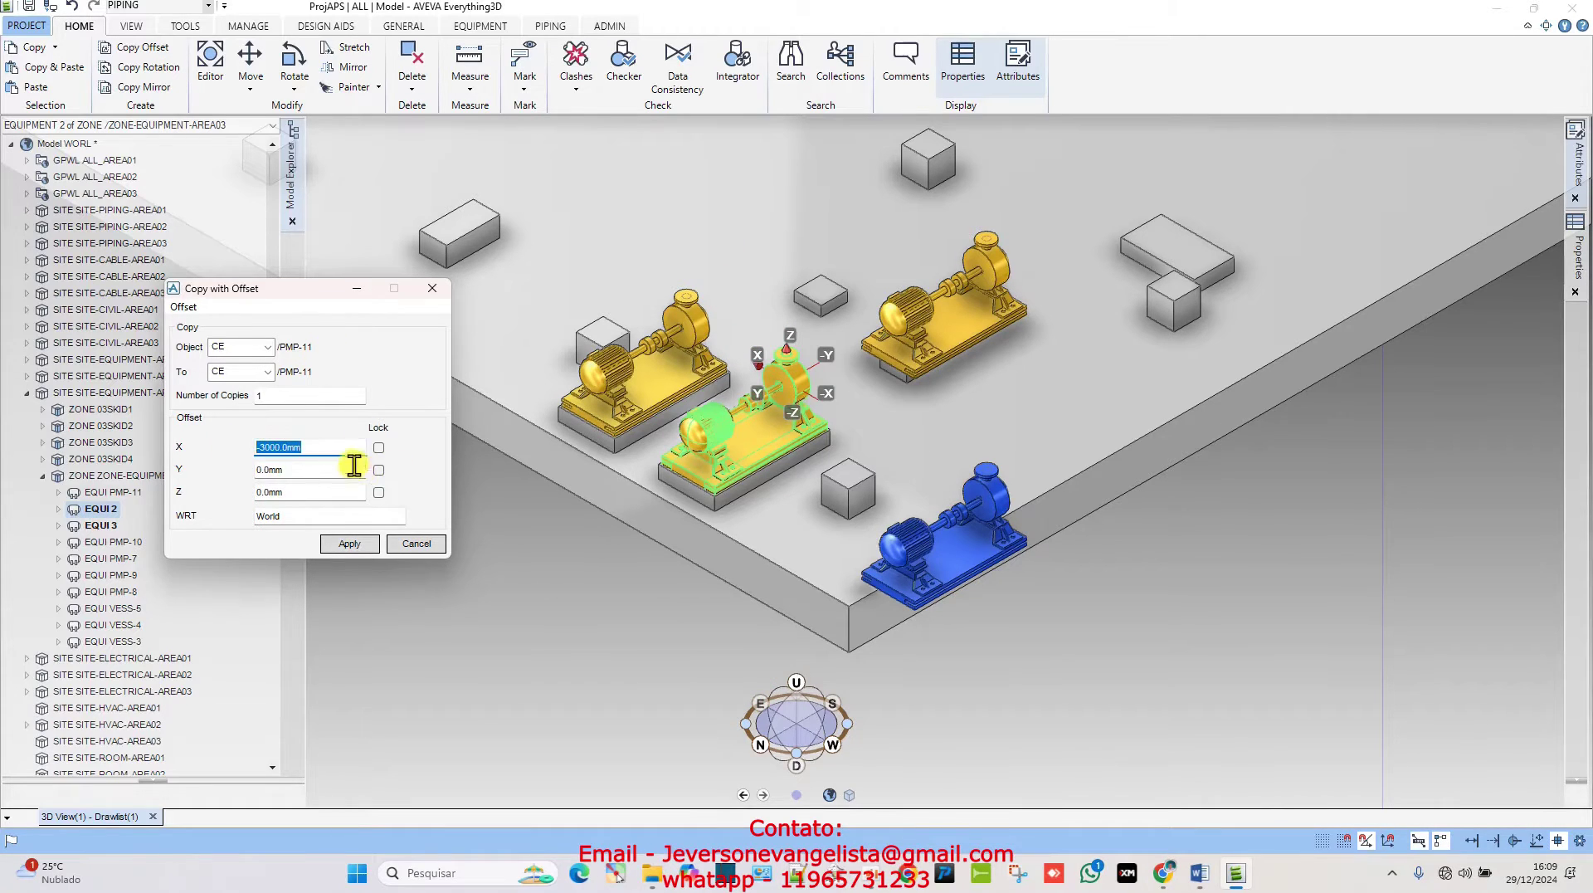
text(0)
key(Tab)
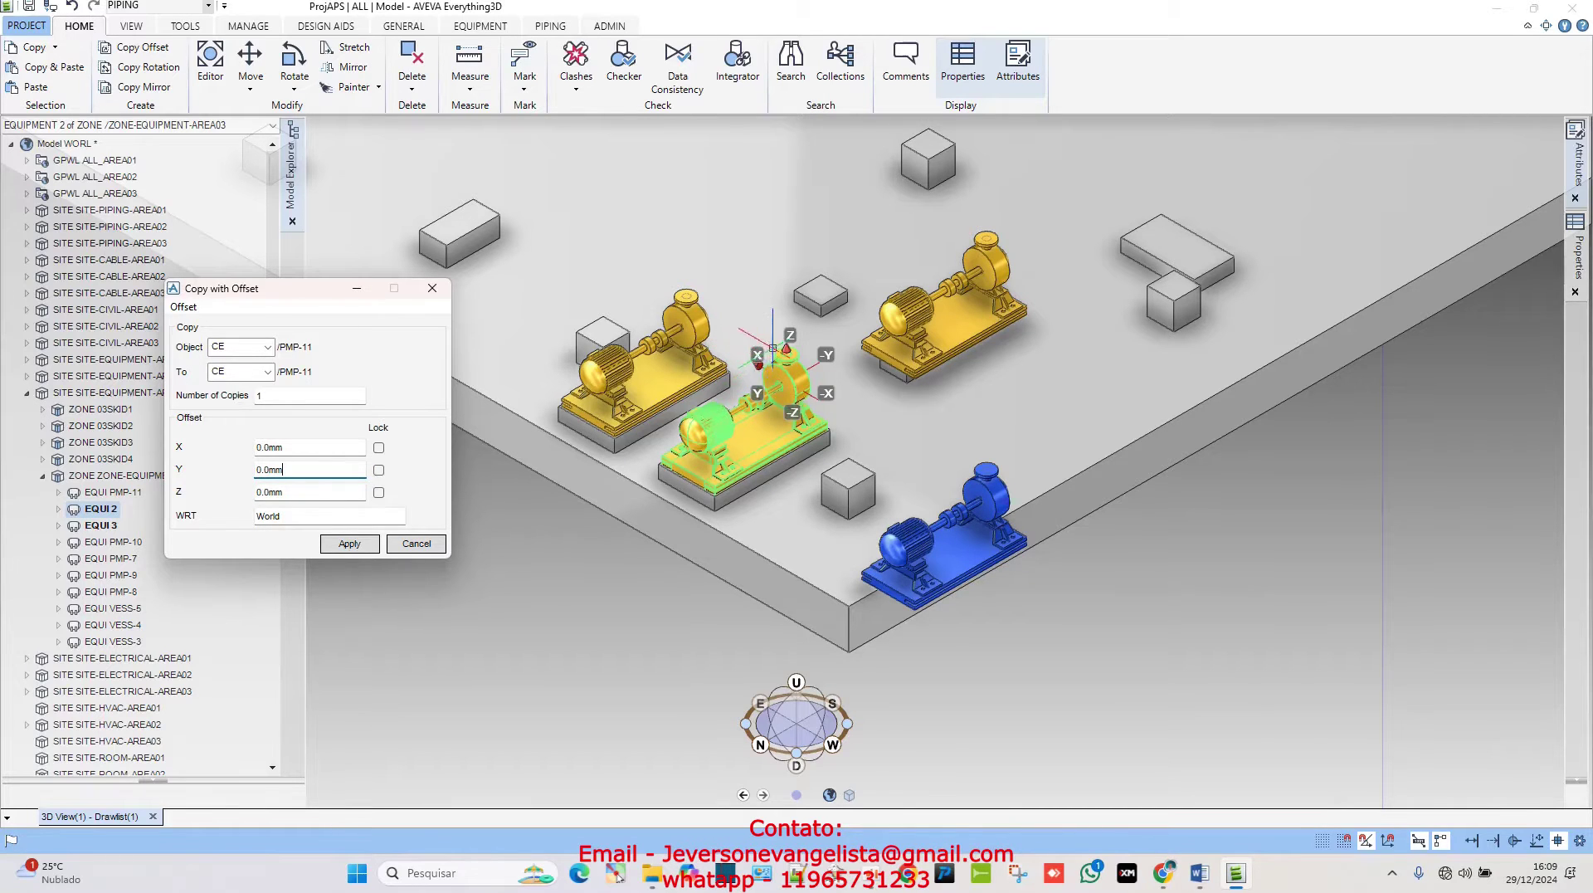
click(290, 447)
text(3000)
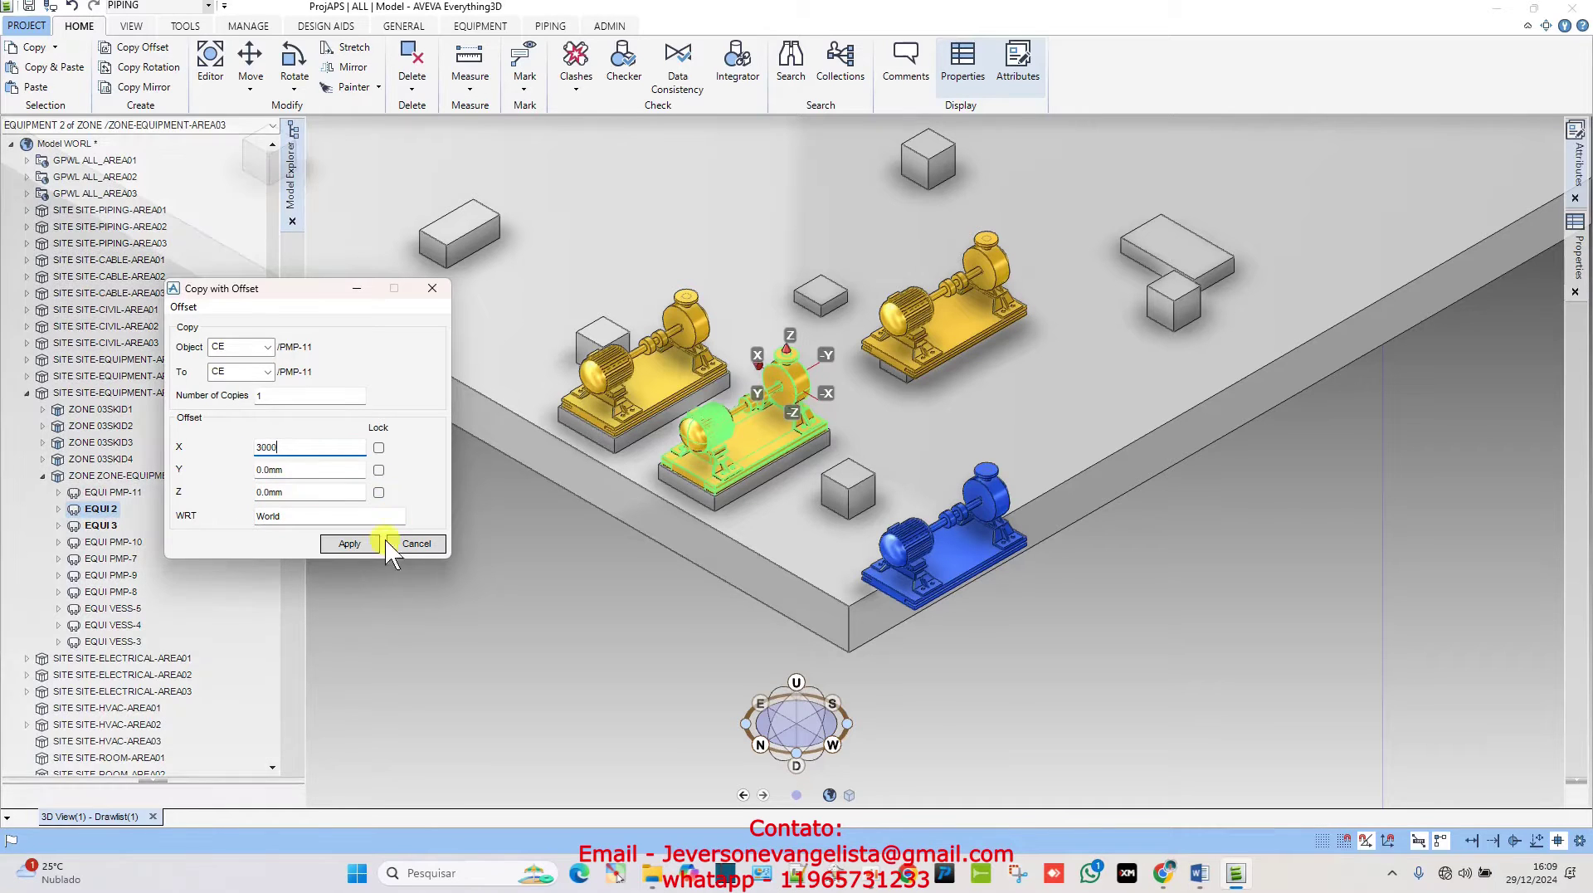
click(350, 544)
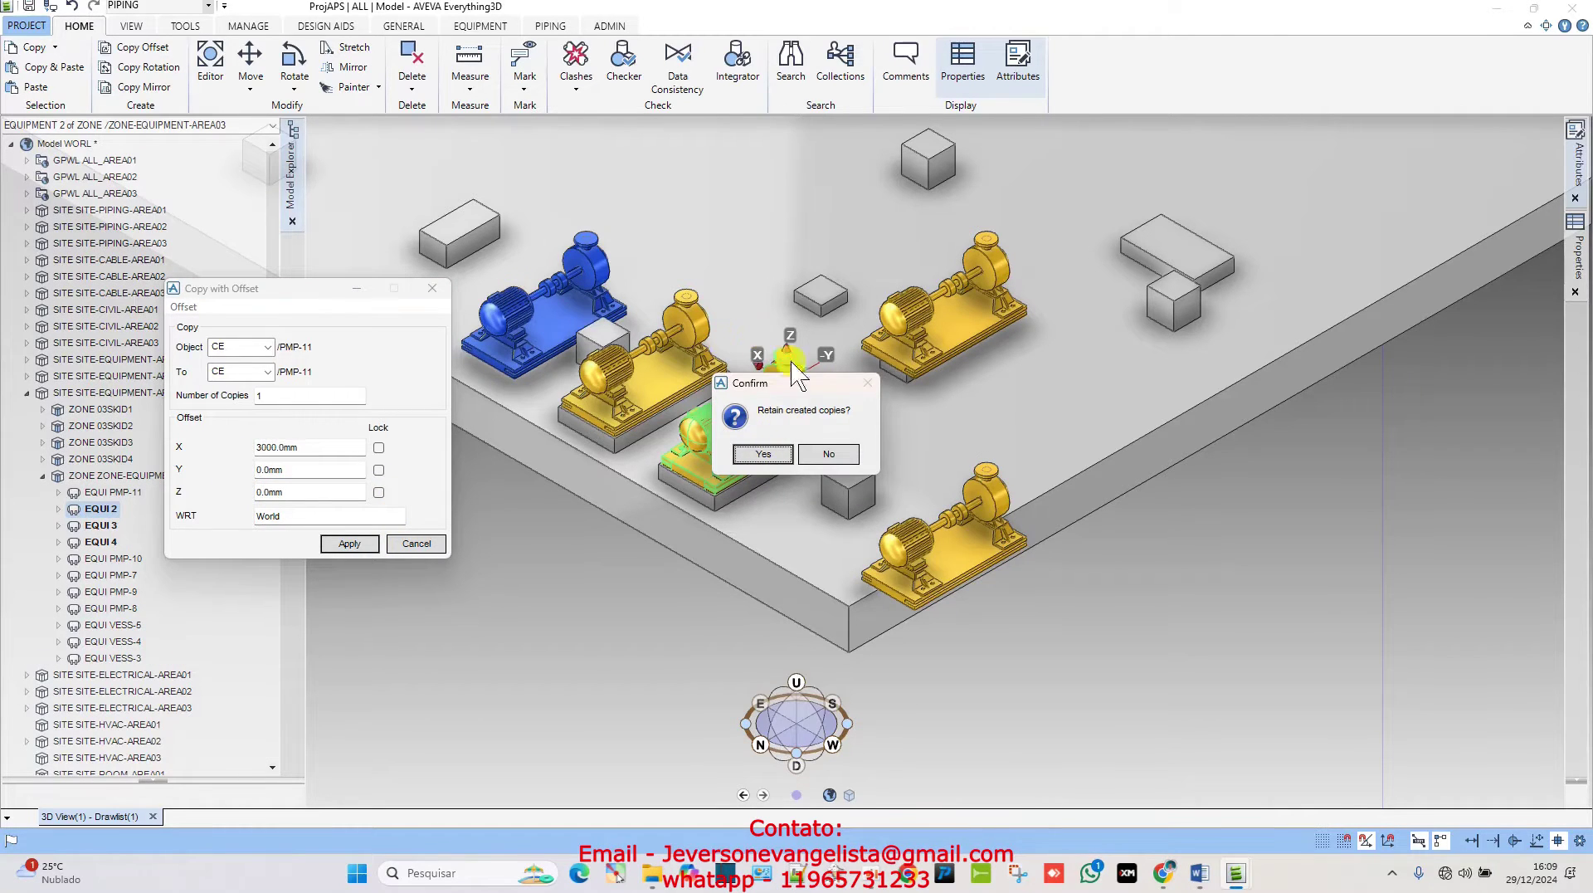
click(762, 454)
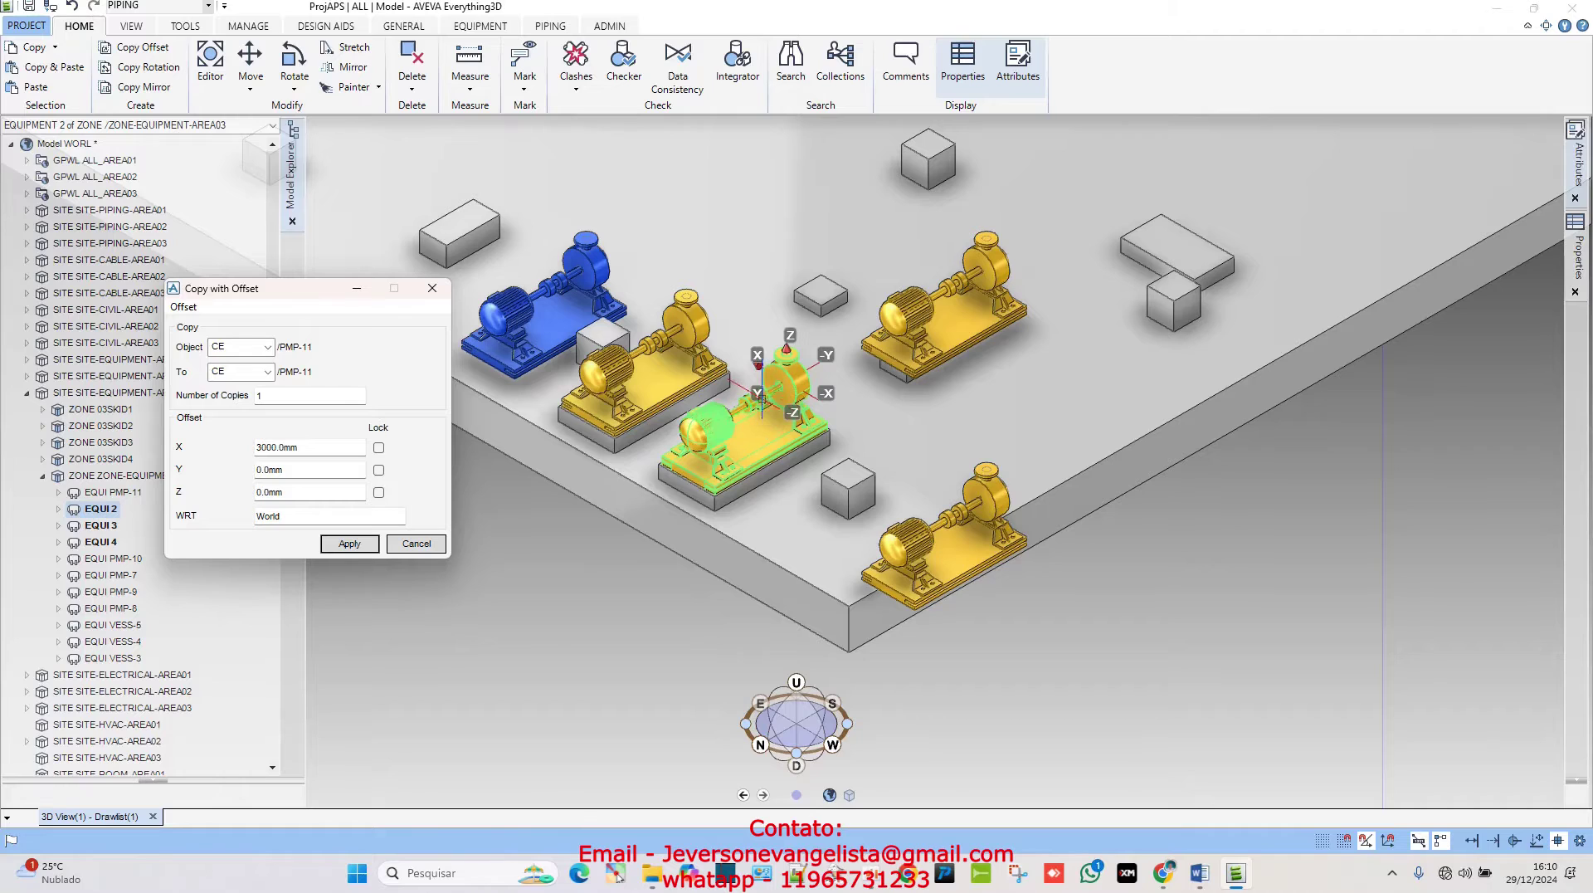
- Copy PMP-11 with the offset set to 0 in X and 3000 mm in Y, retaining the copy
drag(312, 449, 203, 465)
text(0)
key(Tab)
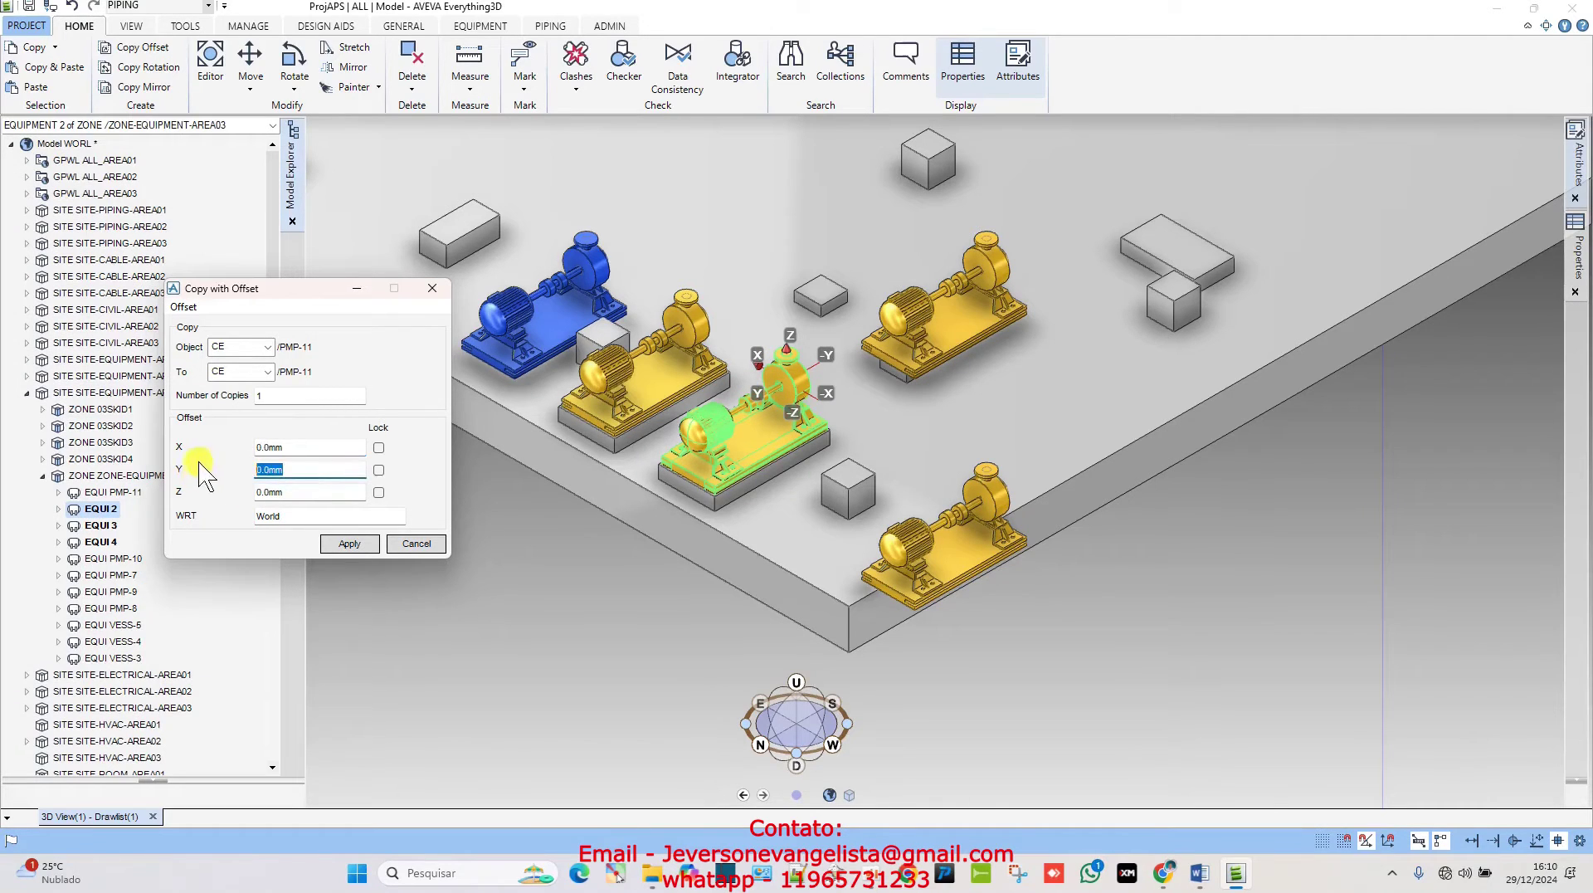
text(3000)
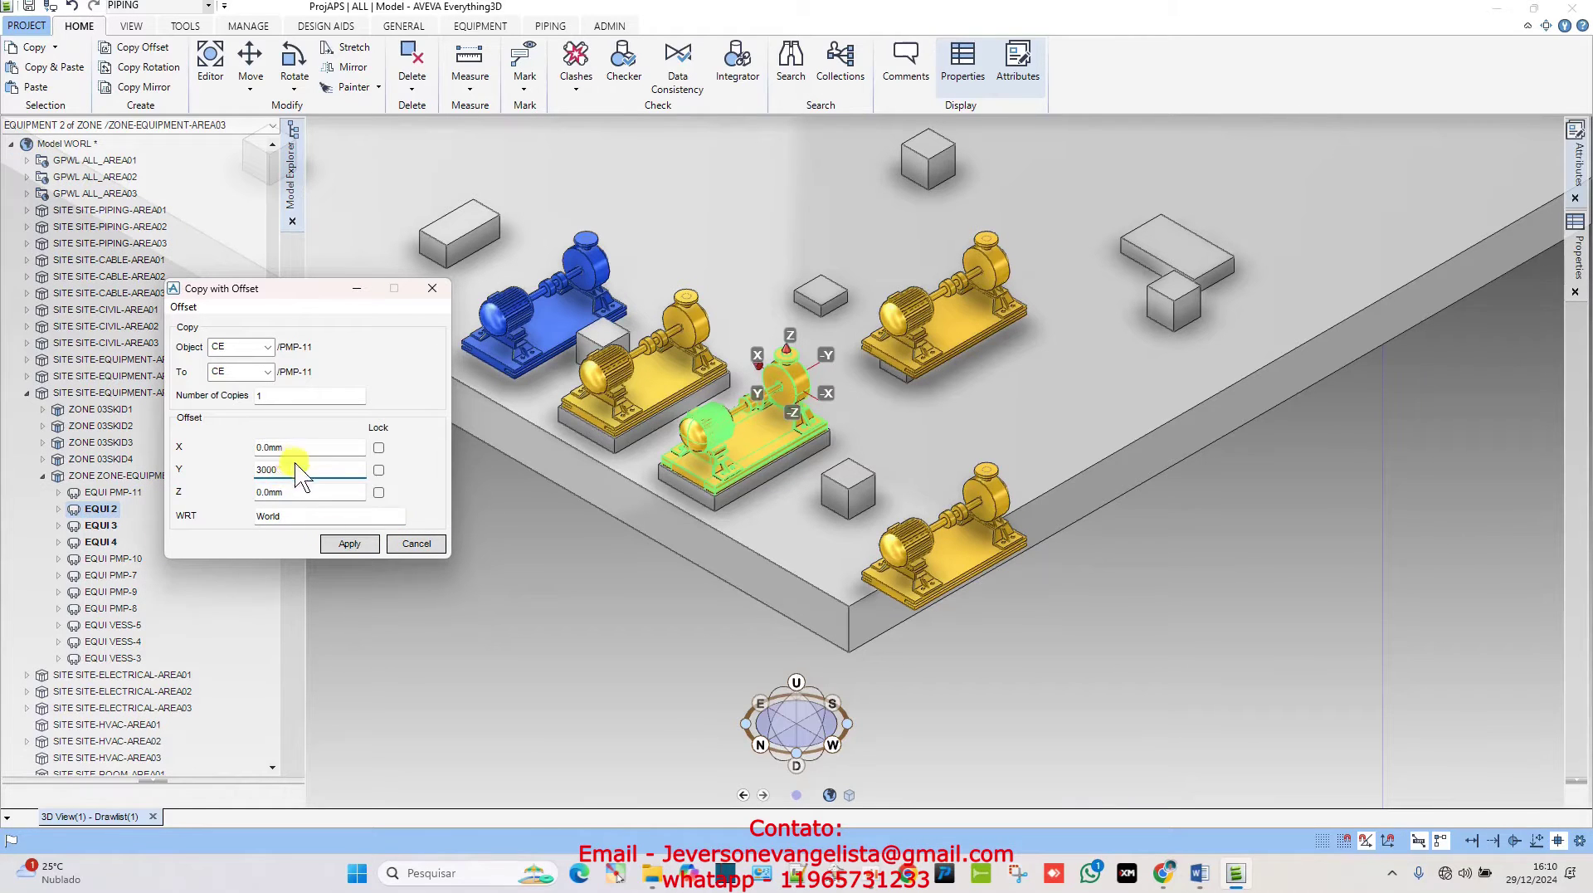
click(346, 543)
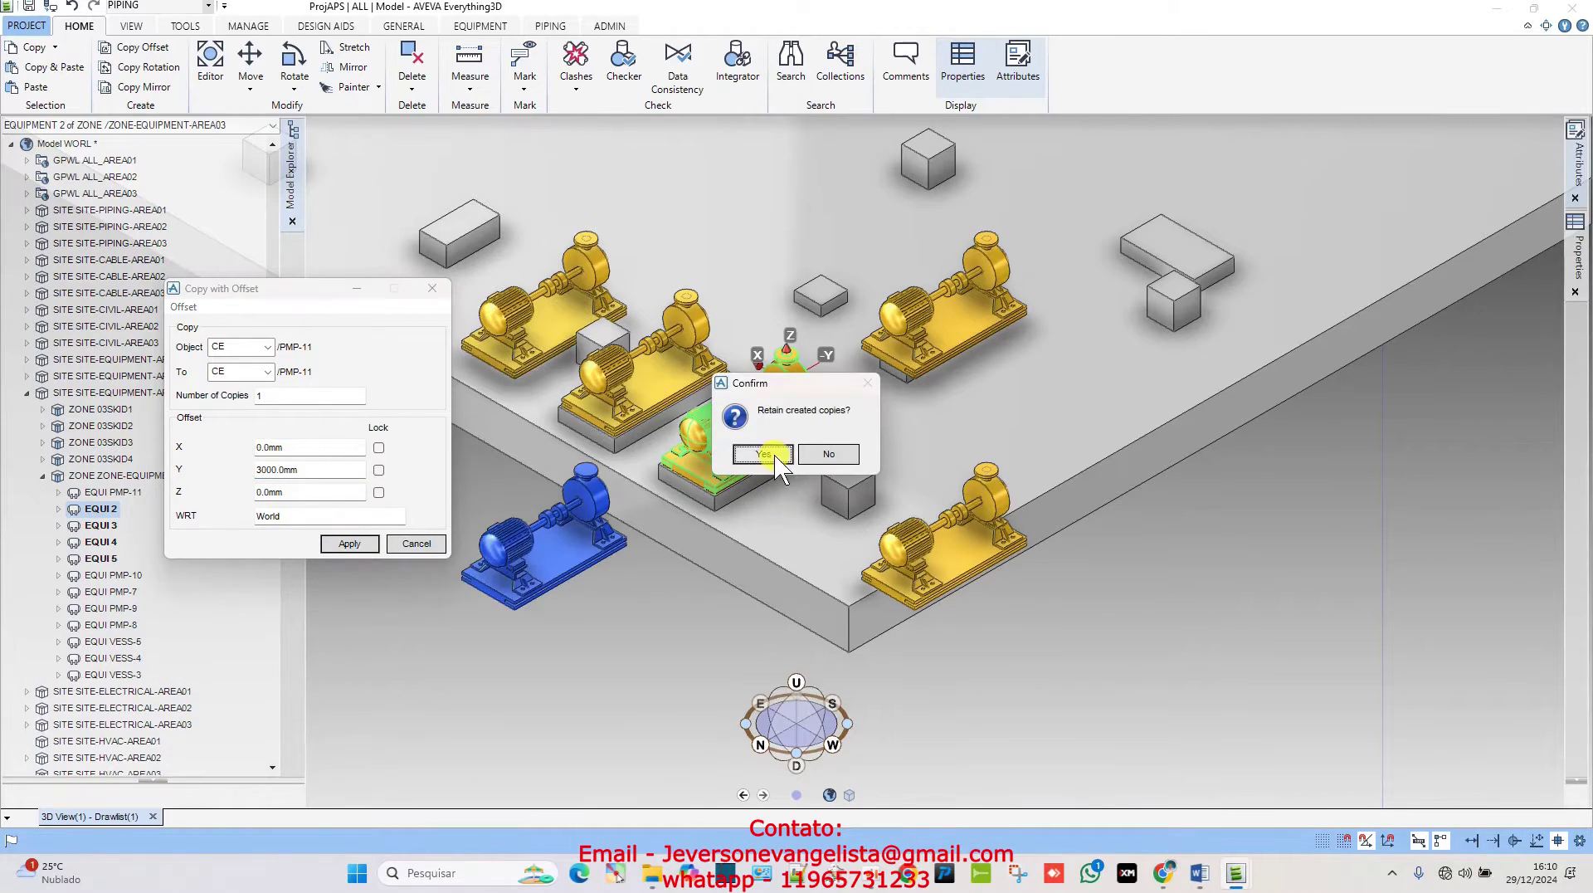
click(763, 453)
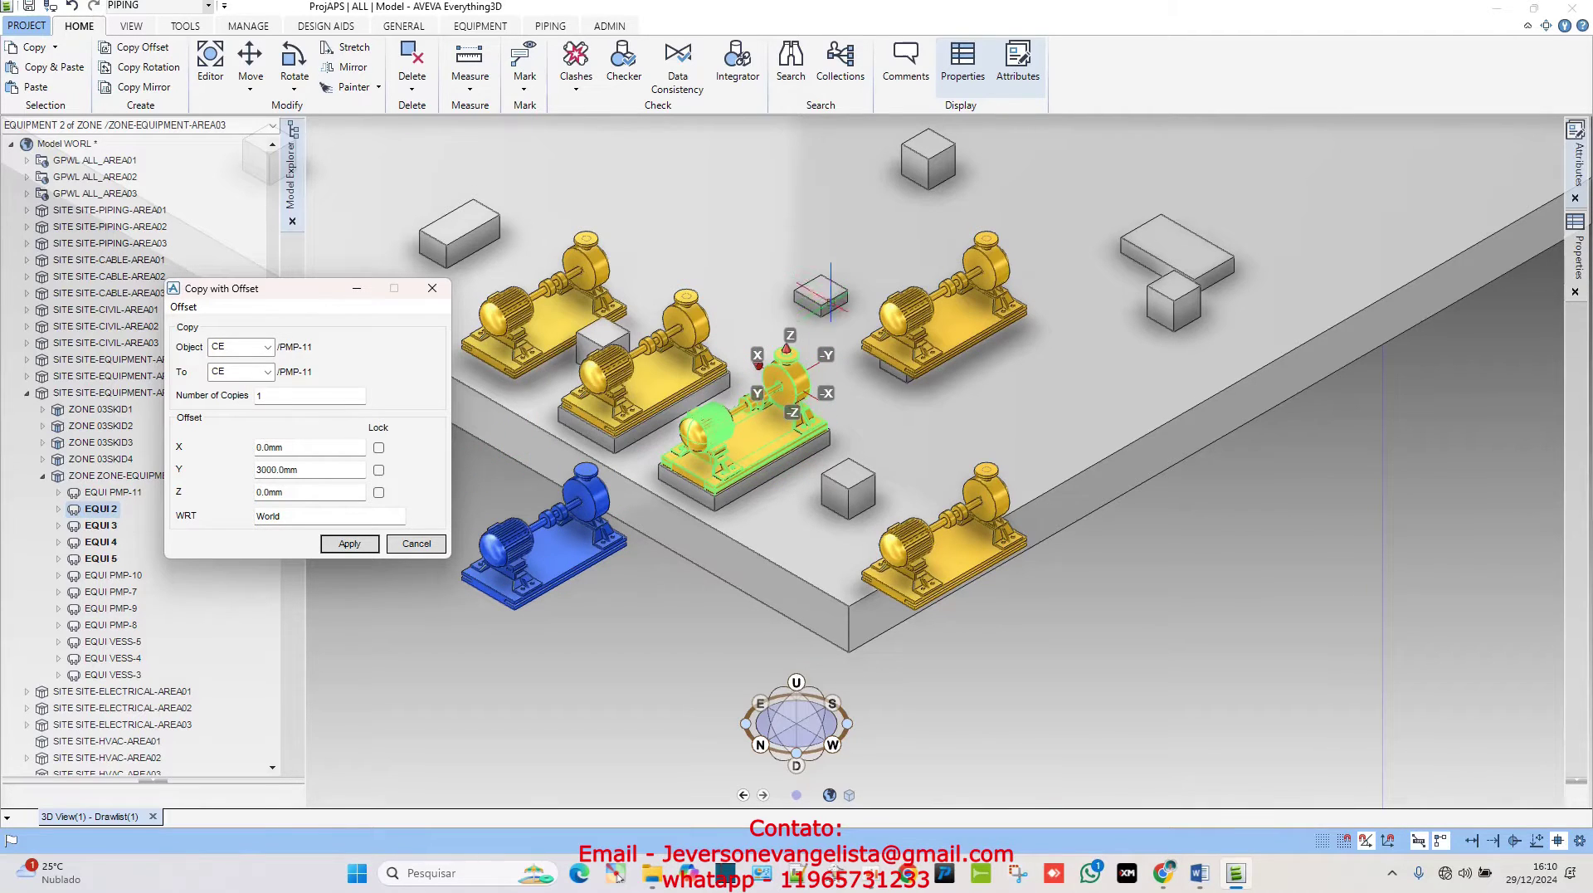
- Copy PMP-11 vertically with offsets of 0 in Y and 3000 mm in Z, retain it, and end the offset copying
drag(320, 466, 137, 476)
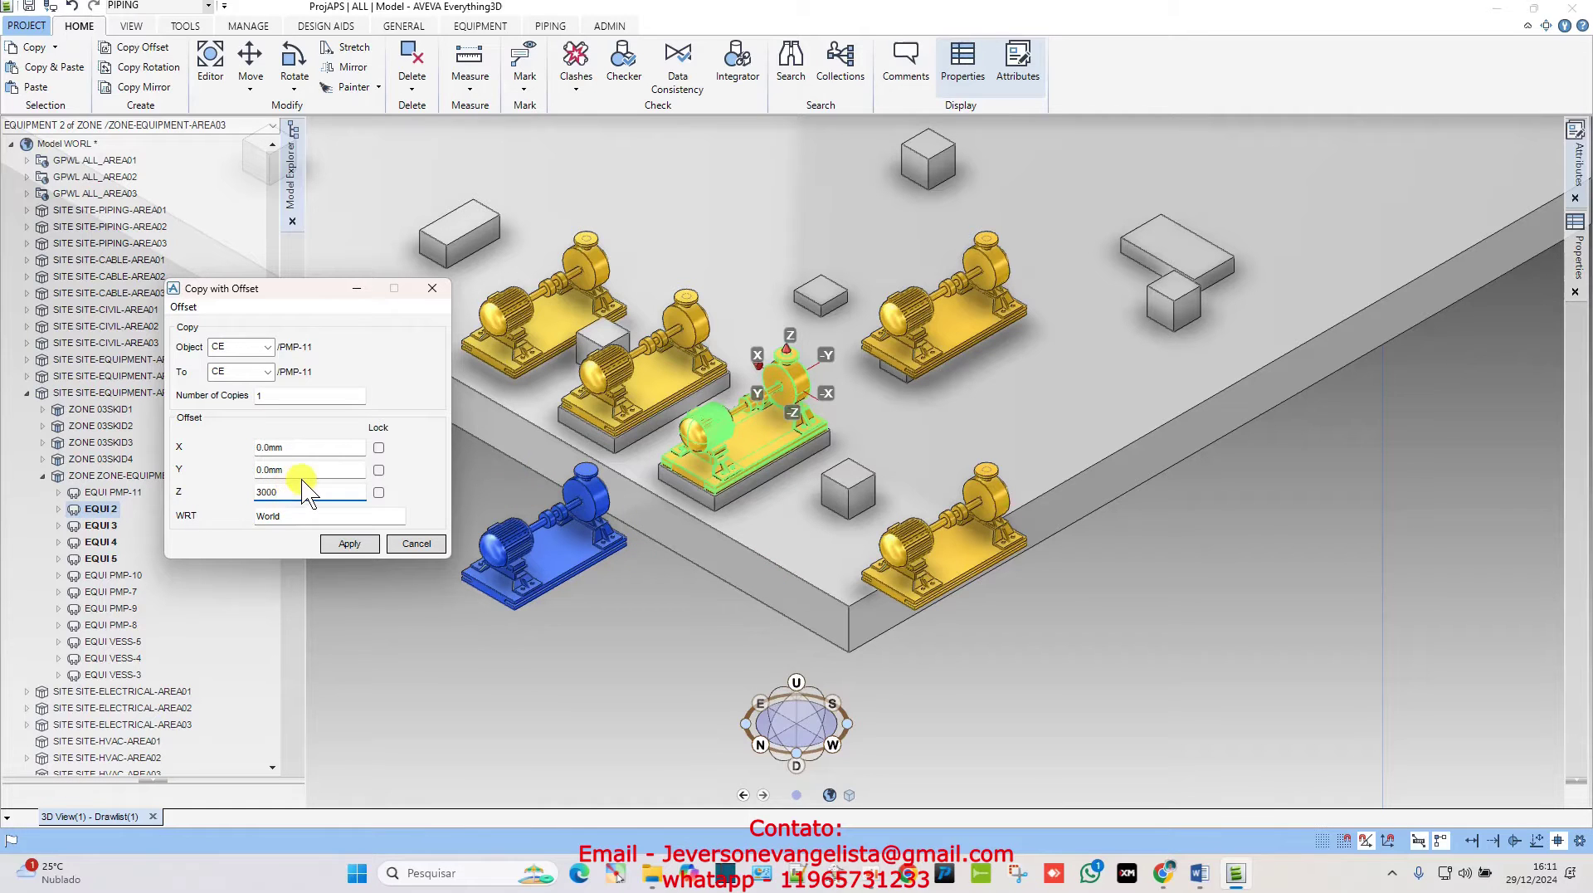
click(341, 544)
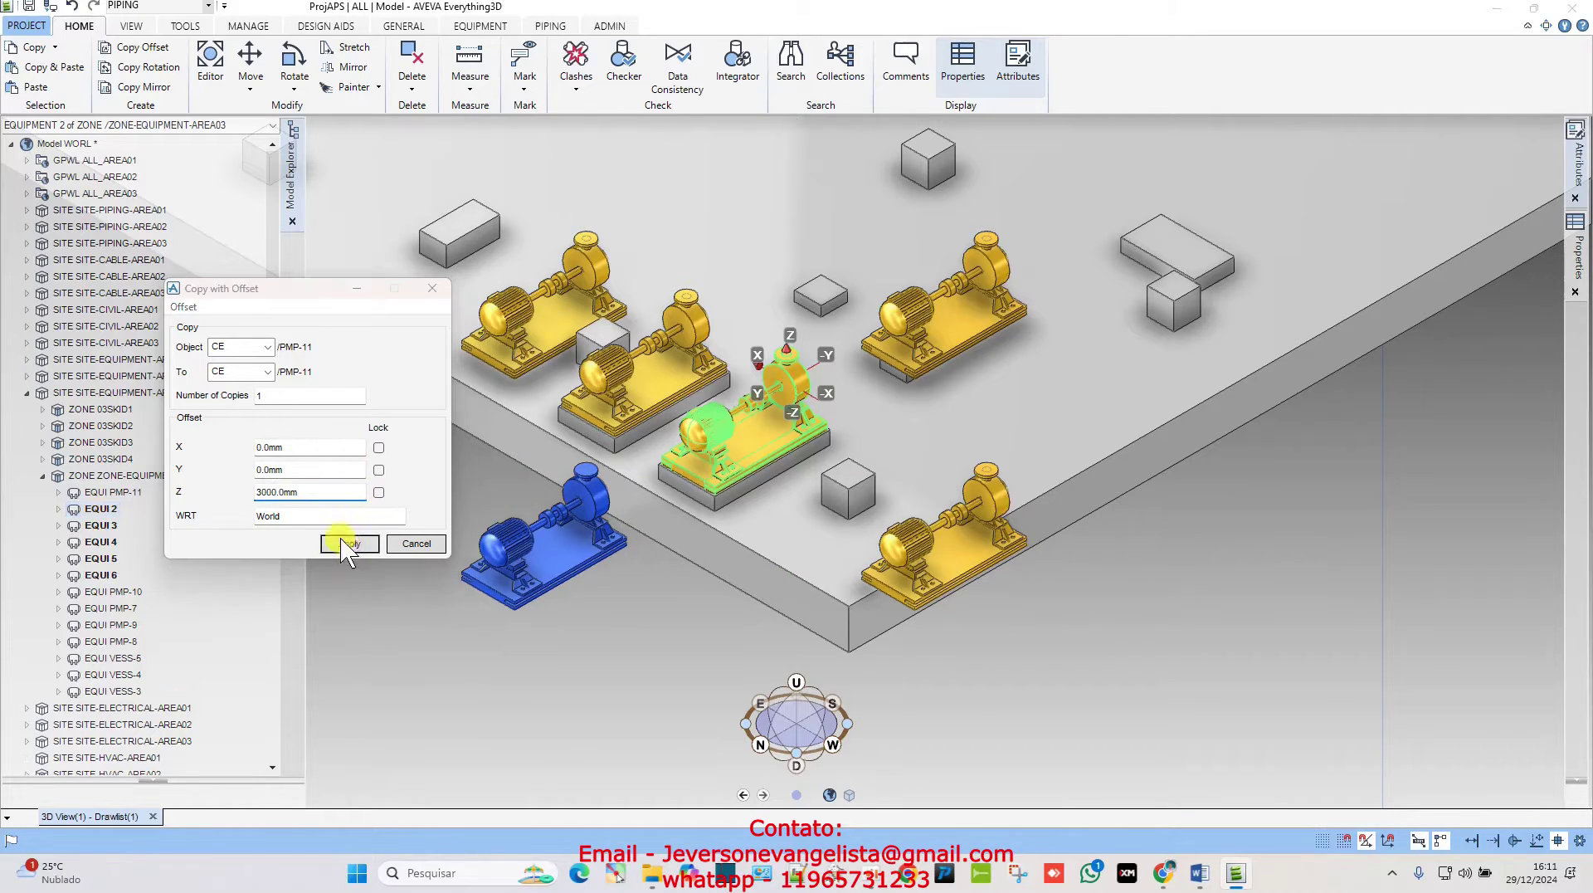
click(760, 453)
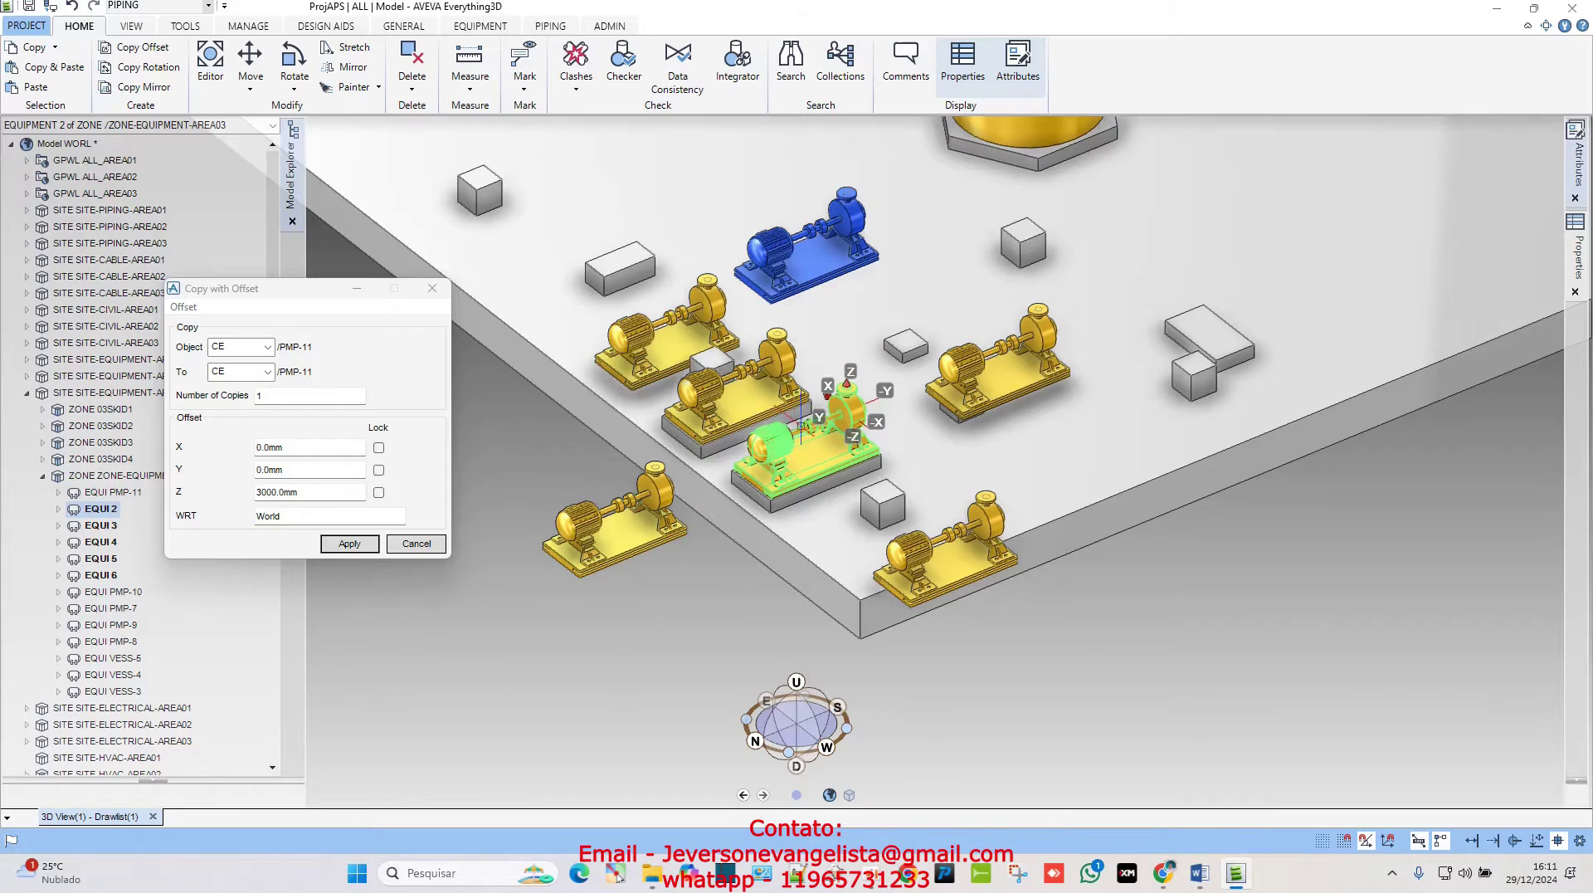
middle_drag(796, 411, 908, 427)
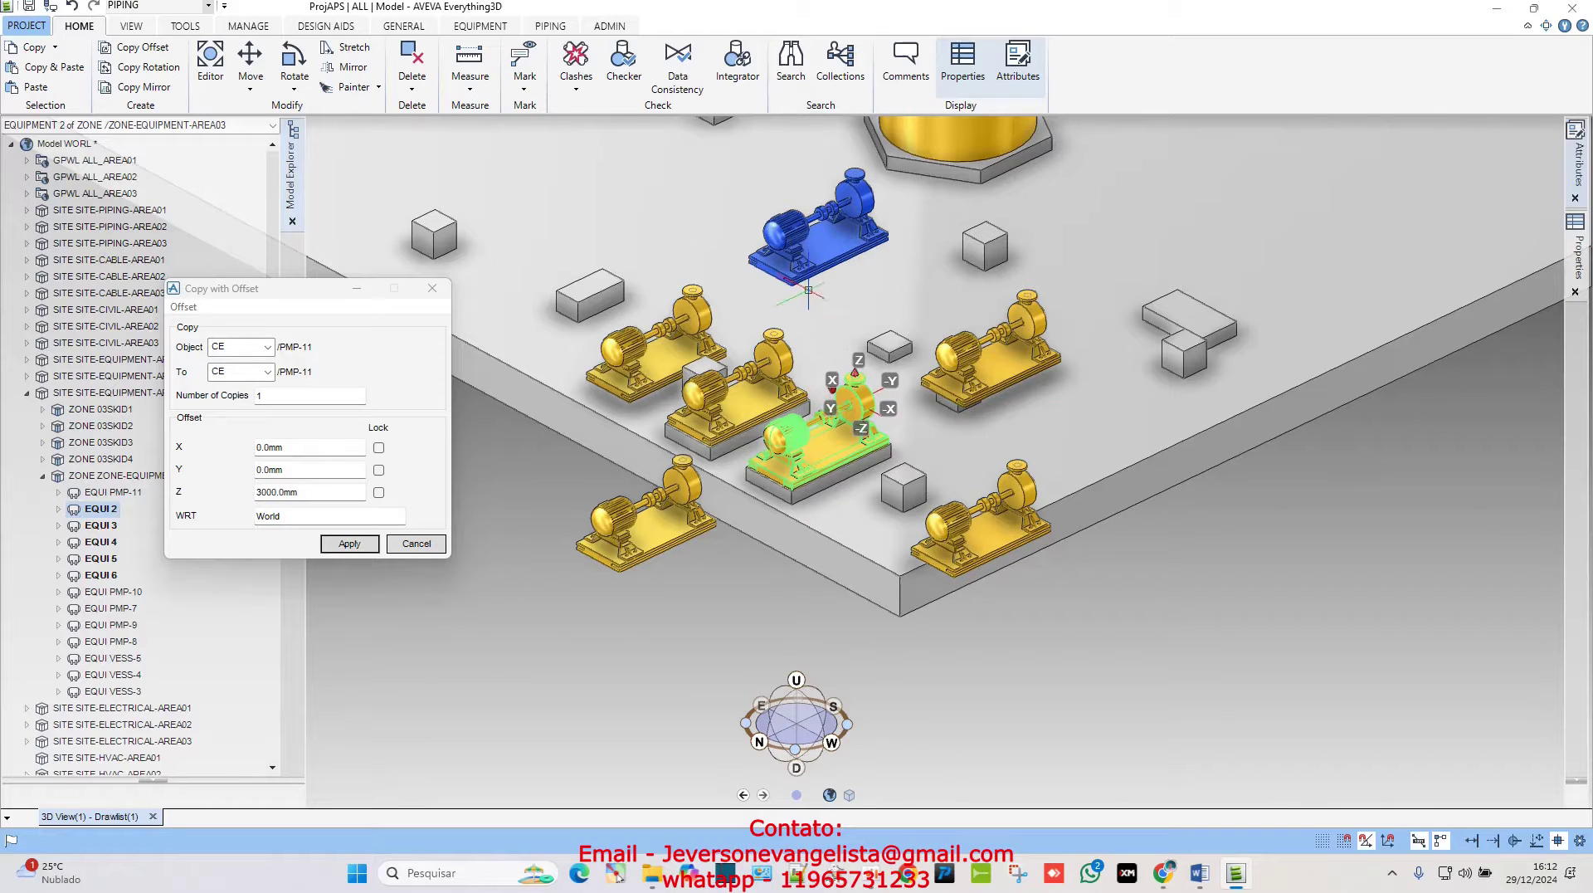
click(417, 546)
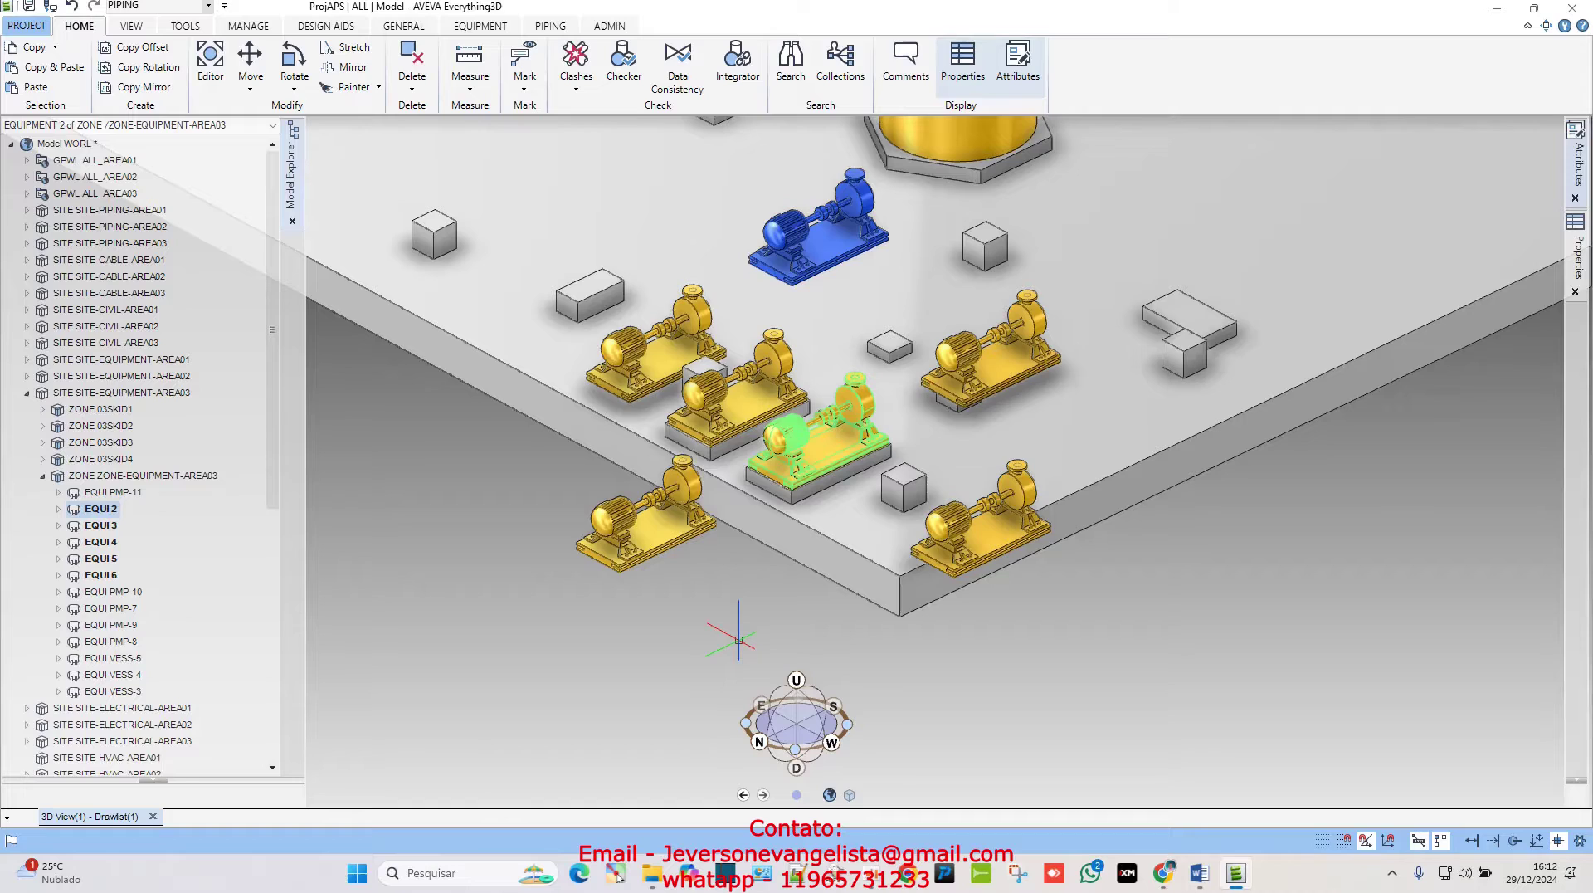
- Undo all the offset copies of pump PMP-11
key(ctrl+z)
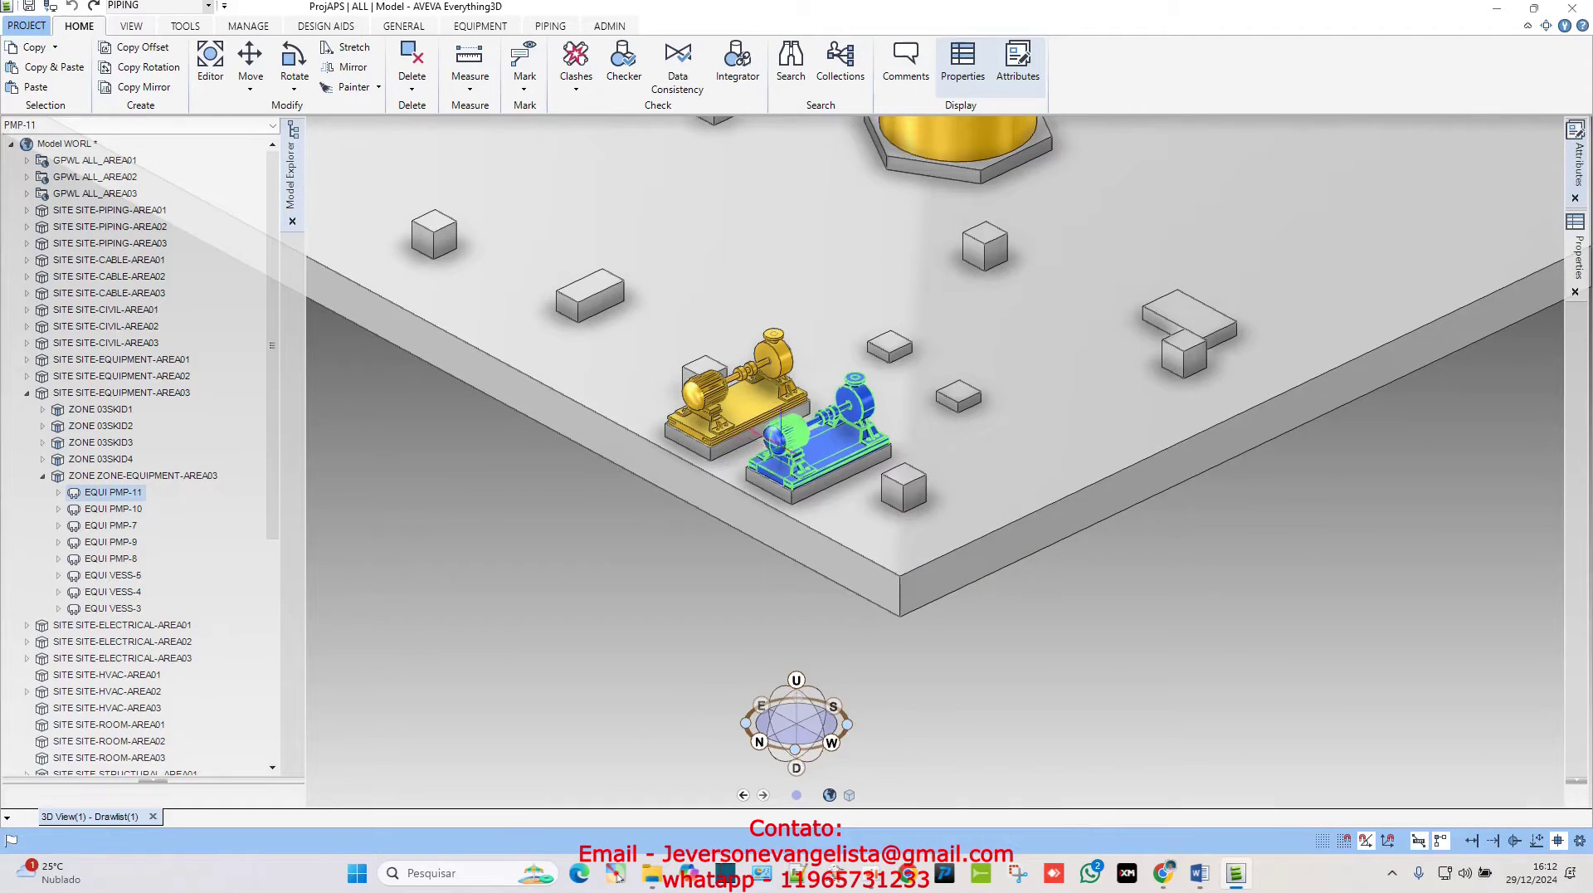
scroll(781, 444, down, 2)
middle_drag(781, 444, 654, 511)
scroll(654, 510, up, 1)
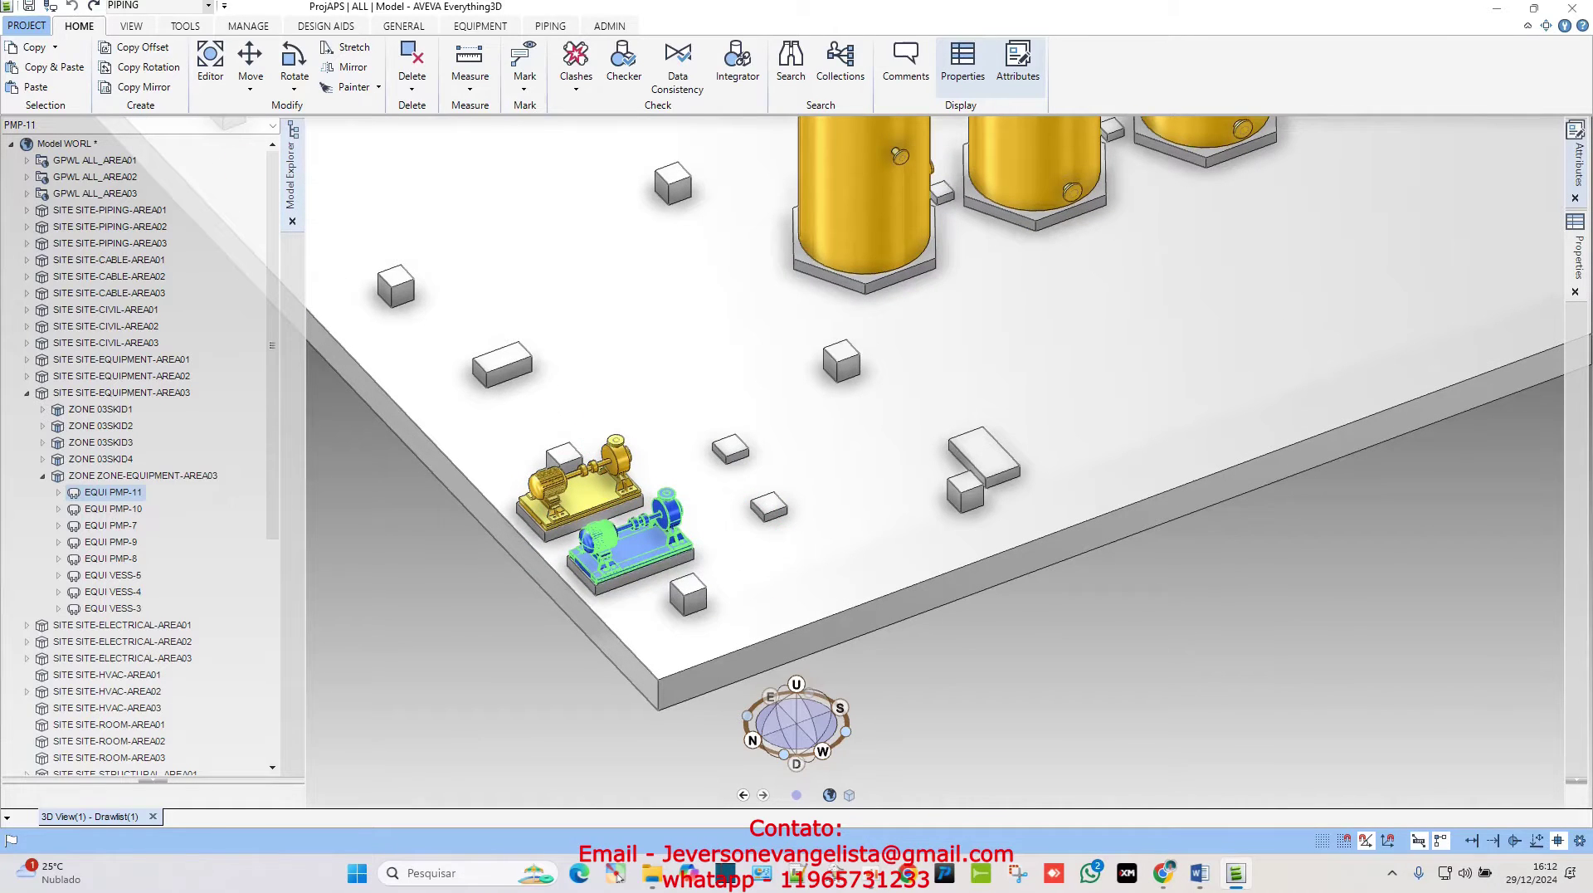
- Create three copies of PMP-11 with offsets of -3000 mm in Y and 0 in Z, retain them, and end the offset copying
click(143, 47)
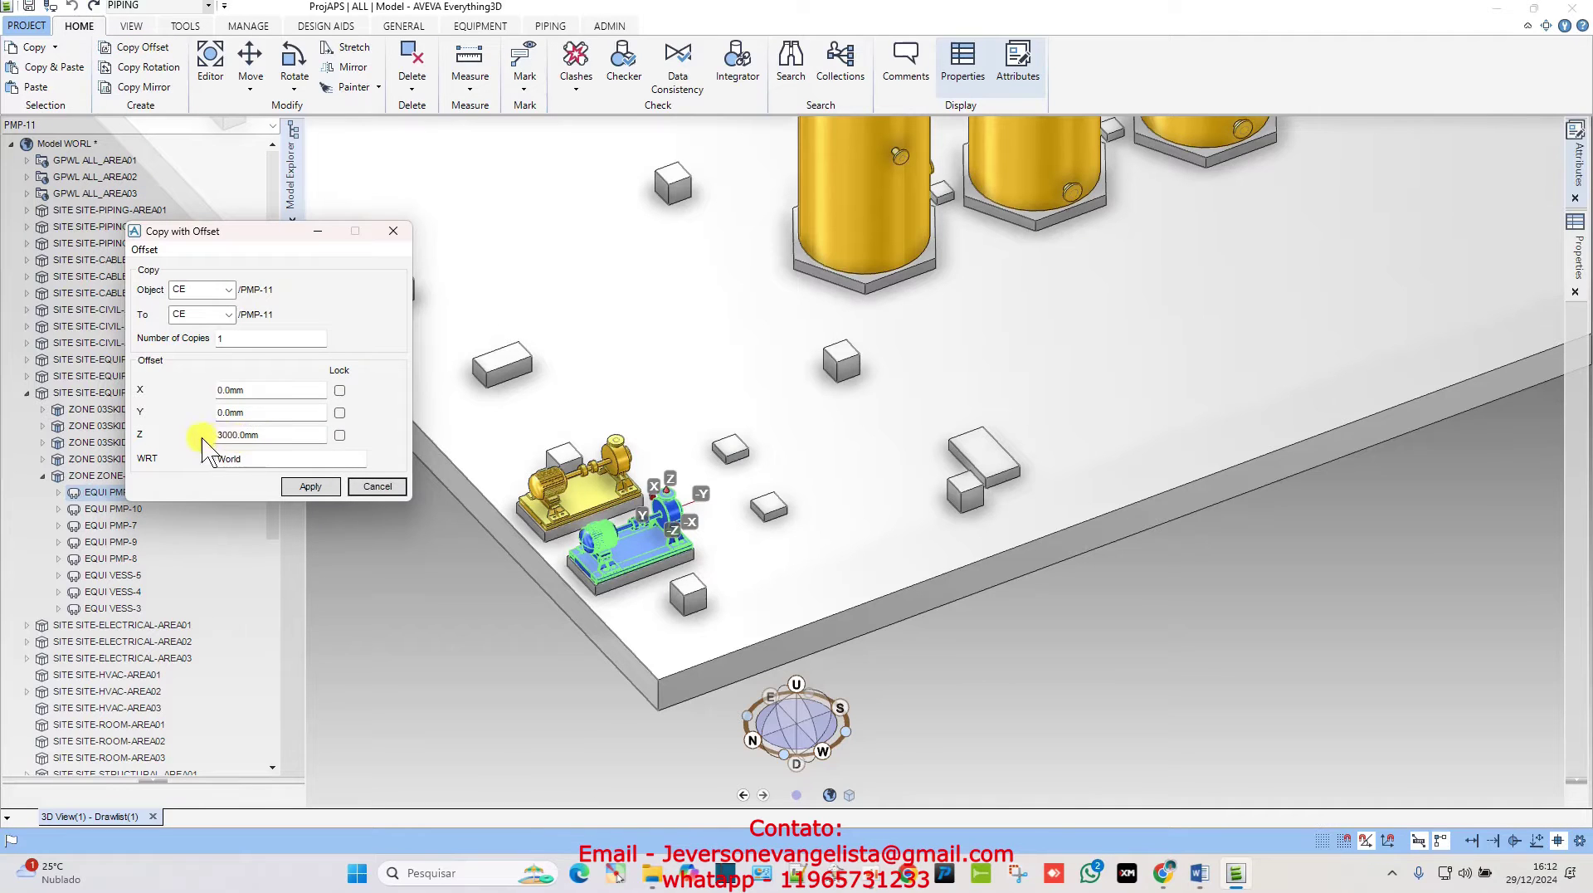
double_click(253, 436)
text(0)
click(253, 390)
click(236, 337)
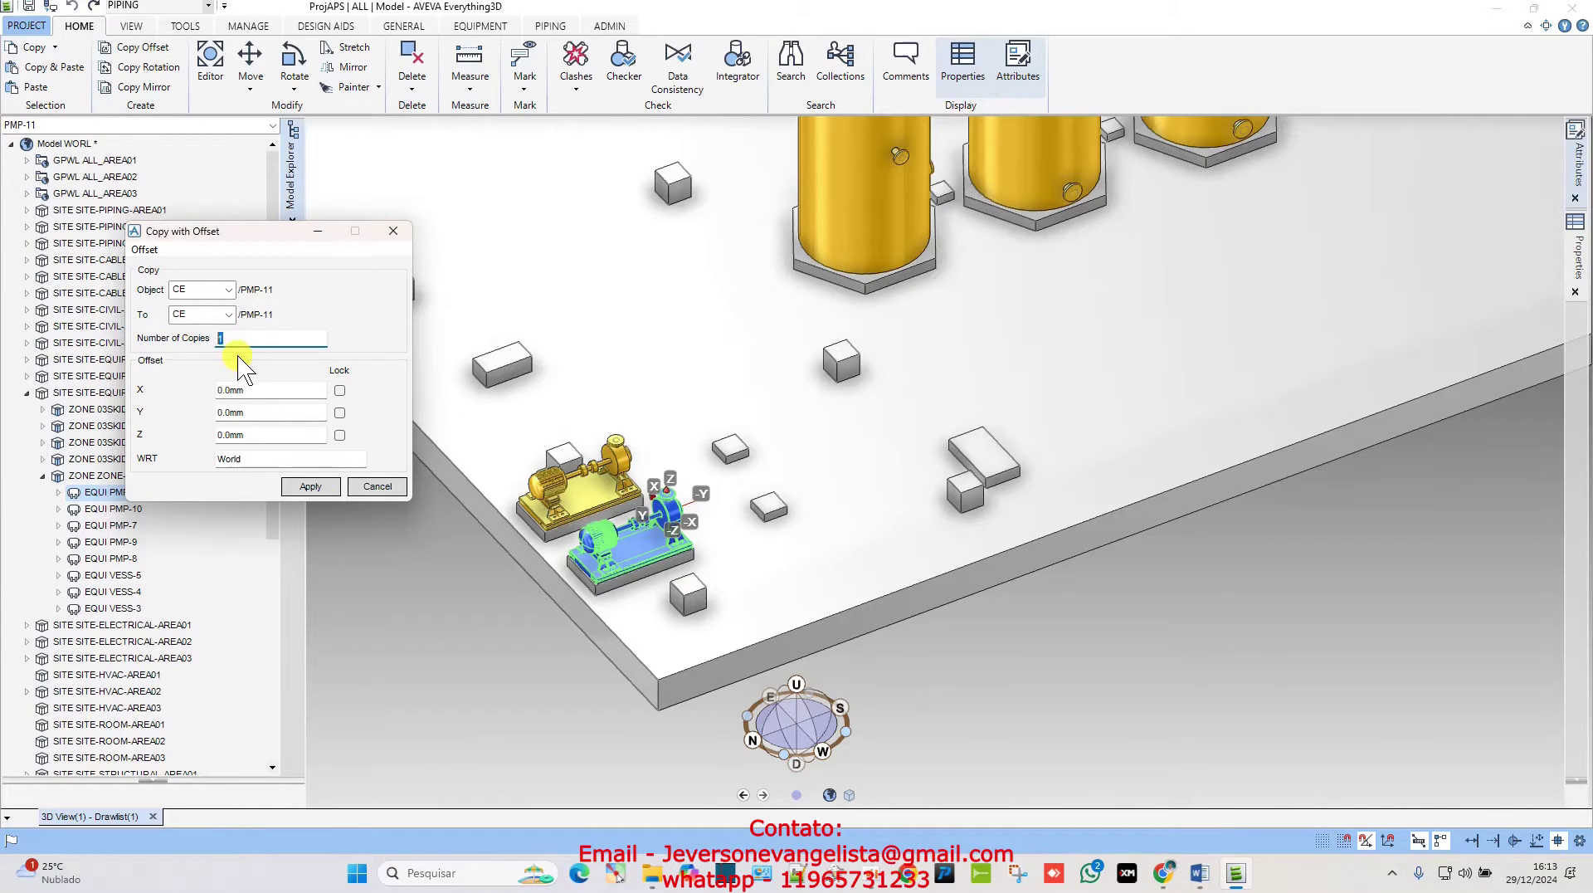
key(BackSpace)
text(3)
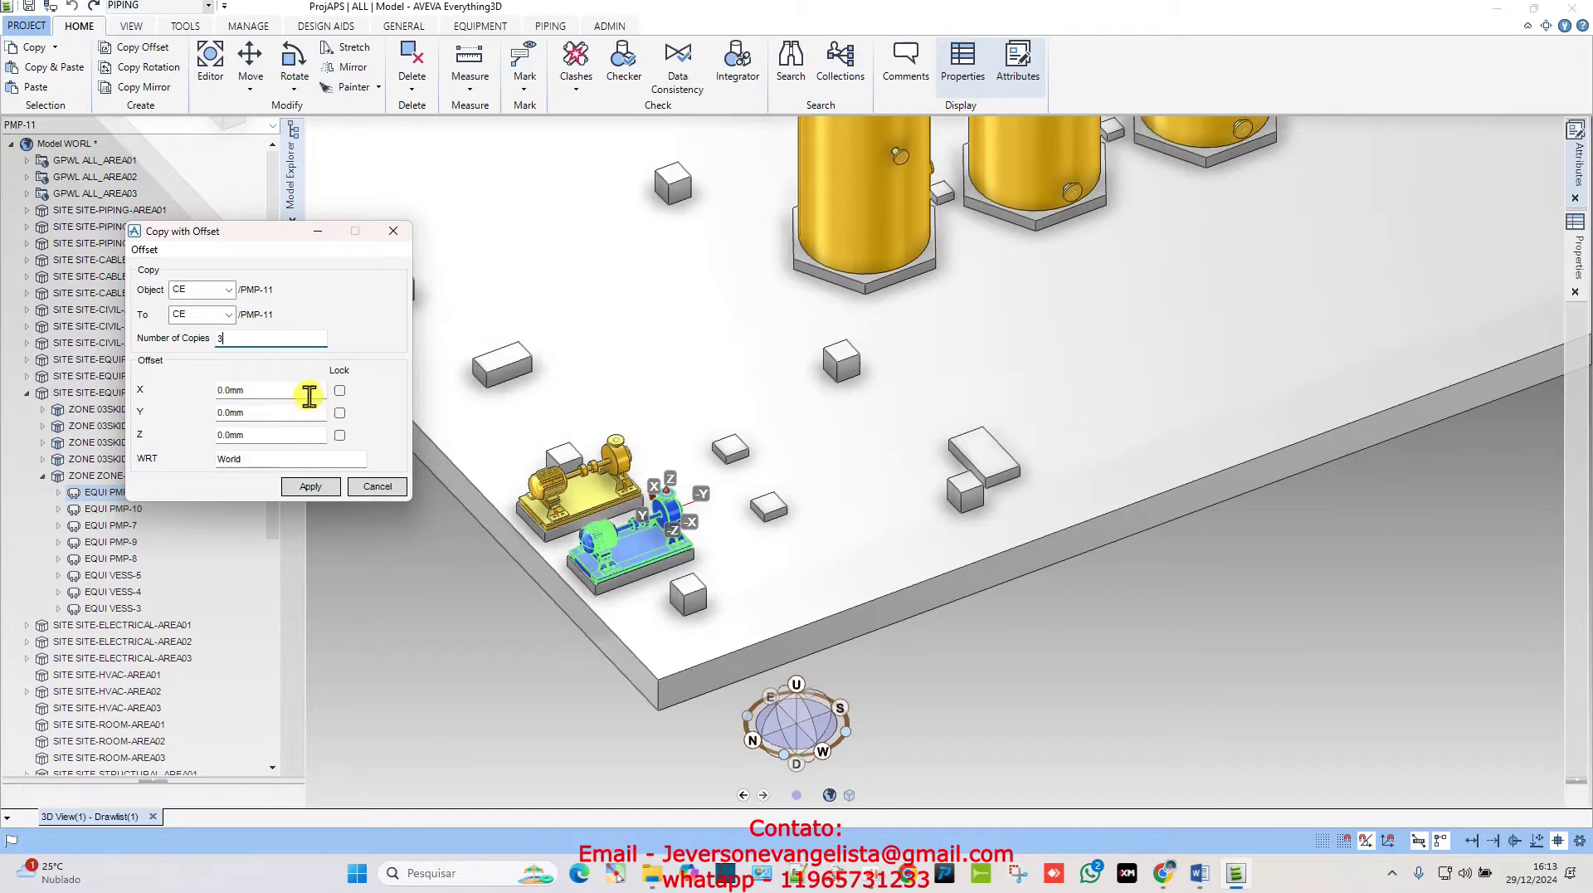
drag(247, 415, 187, 435)
text(-)
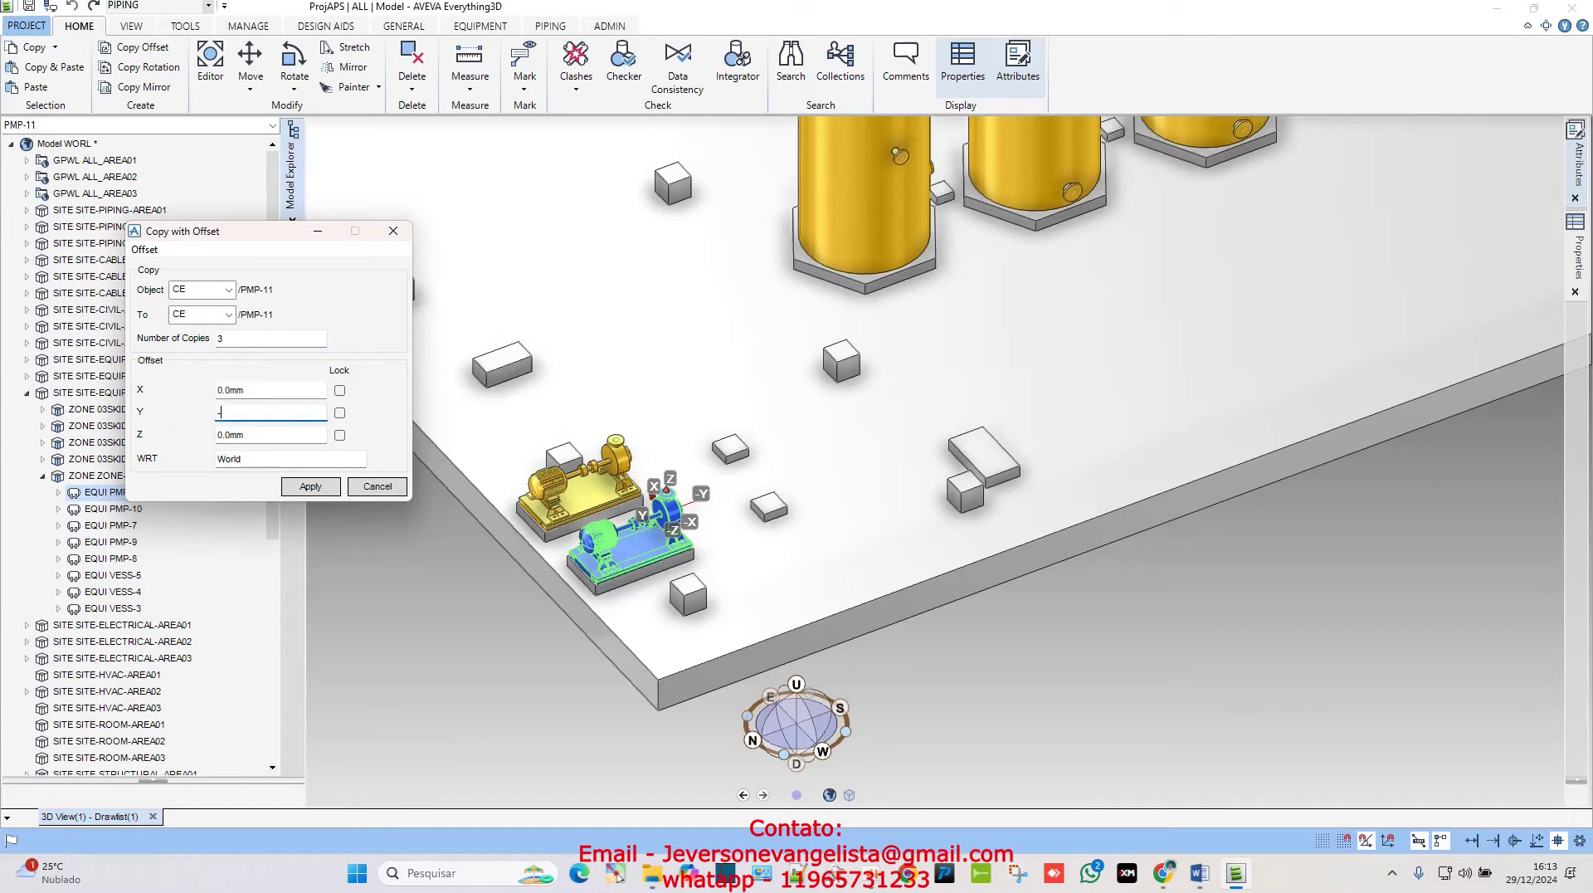
text(3000)
click(311, 486)
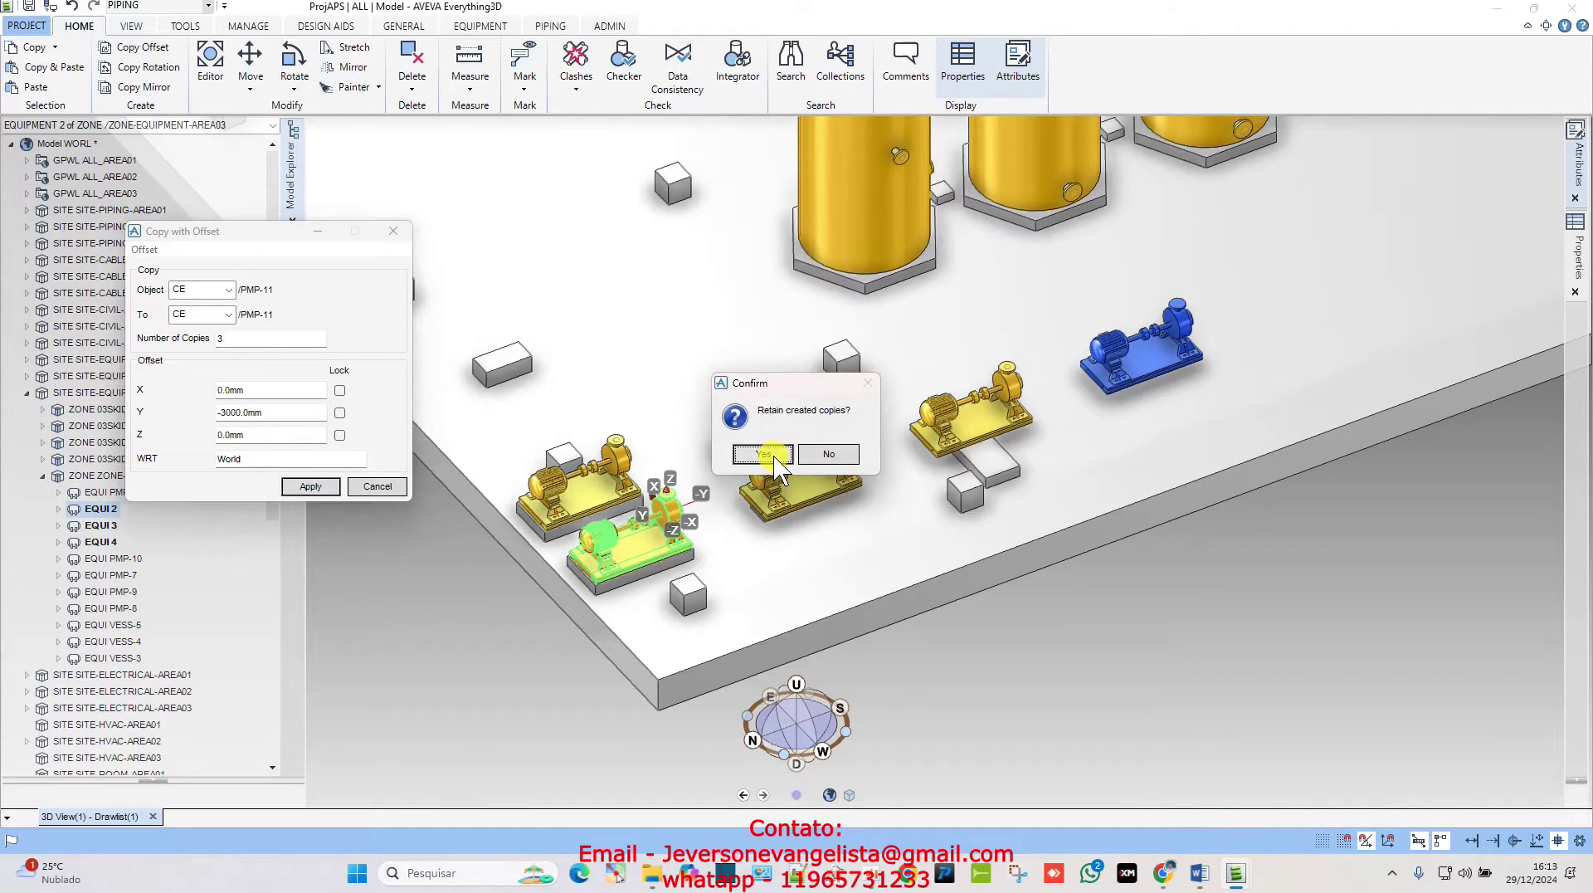
click(772, 456)
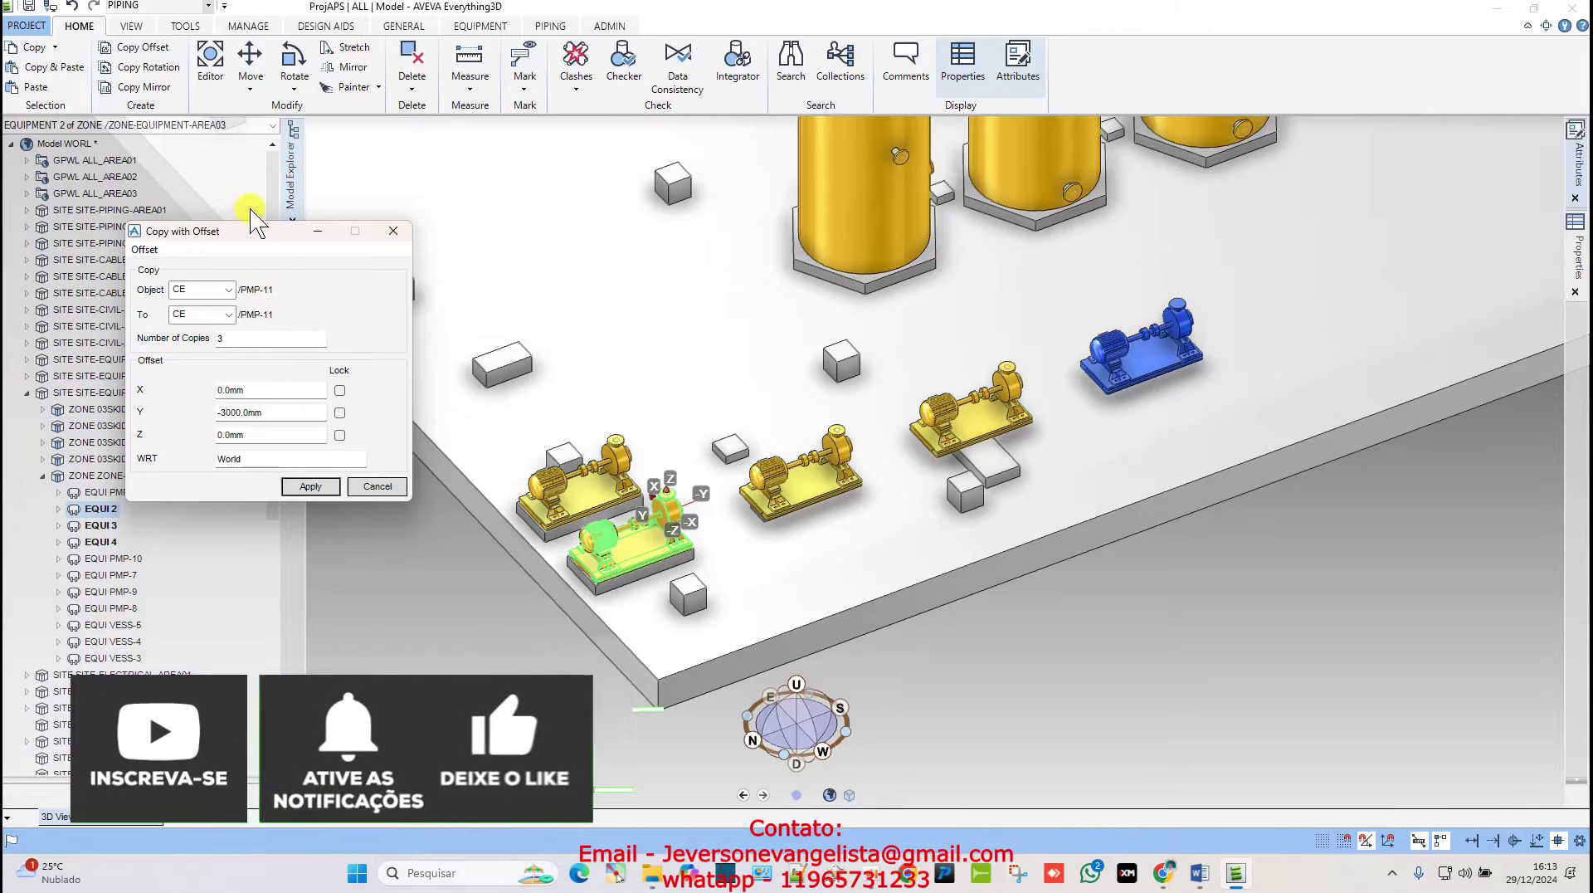
click(375, 486)
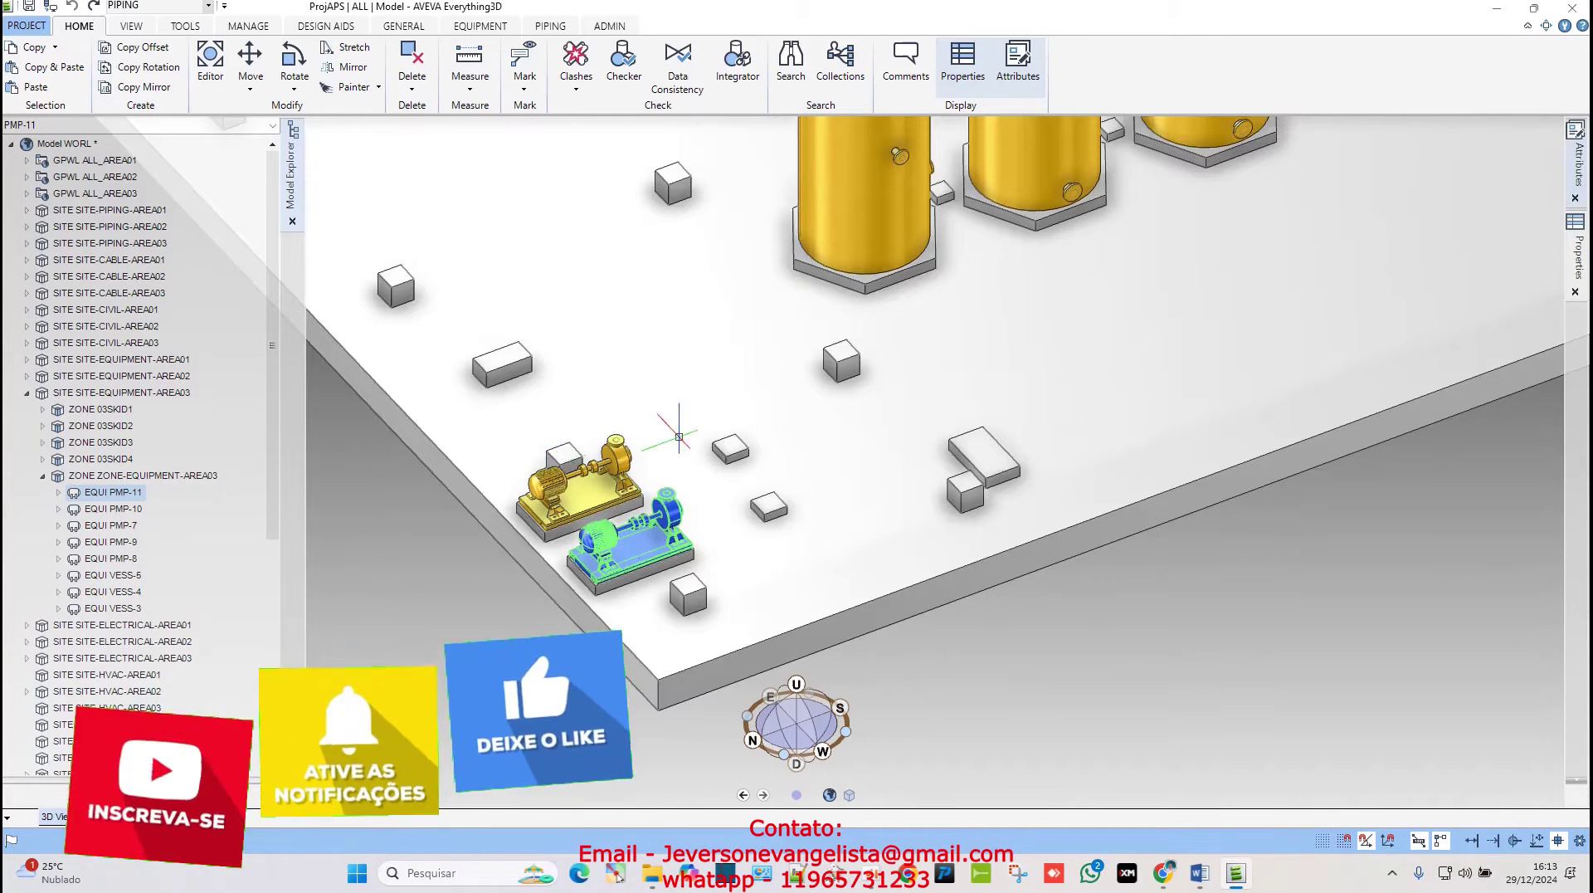
- Start an offset copy with vessel VESS-3 as the destination and the source objects set to Pick
scroll(704, 463, down, 3)
scroll(799, 488, up, 5)
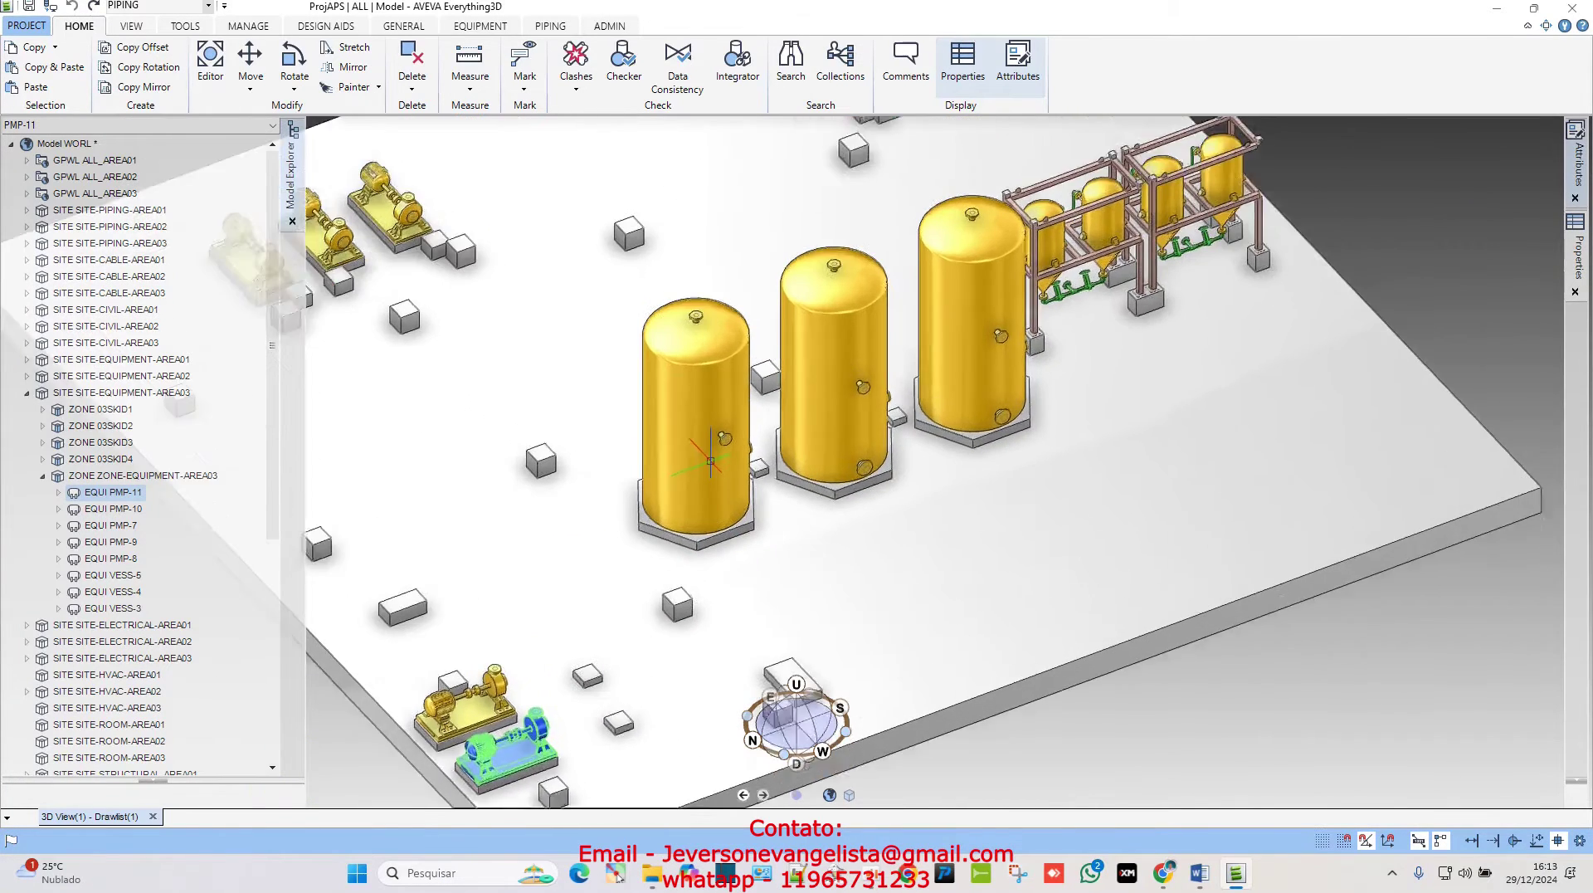
scroll(750, 398, down, 3)
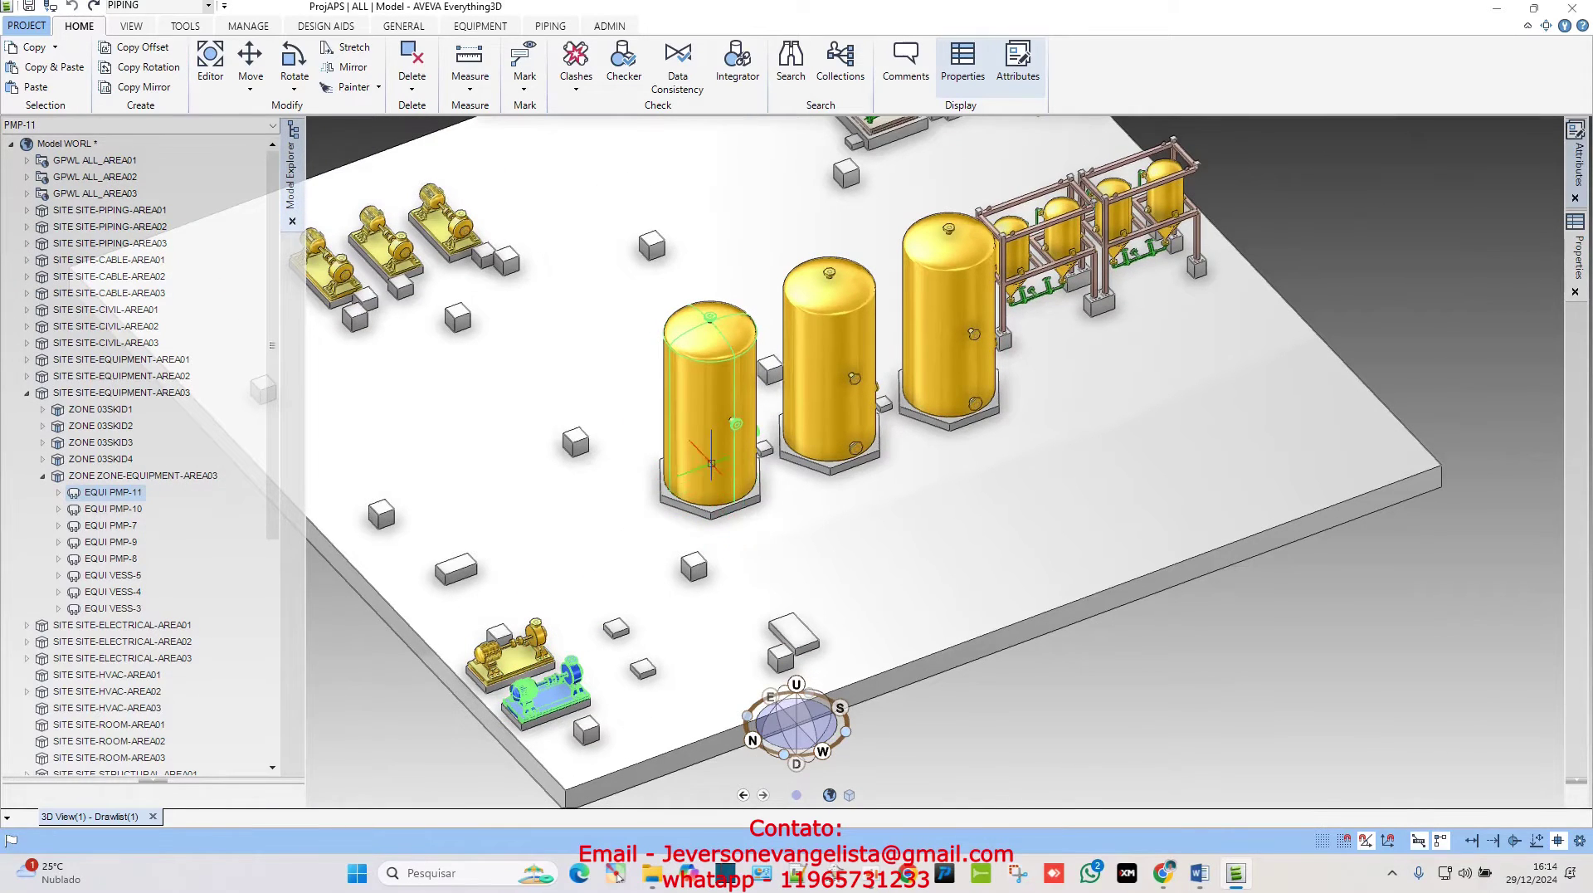
click(713, 389)
scroll(713, 377, up, 2)
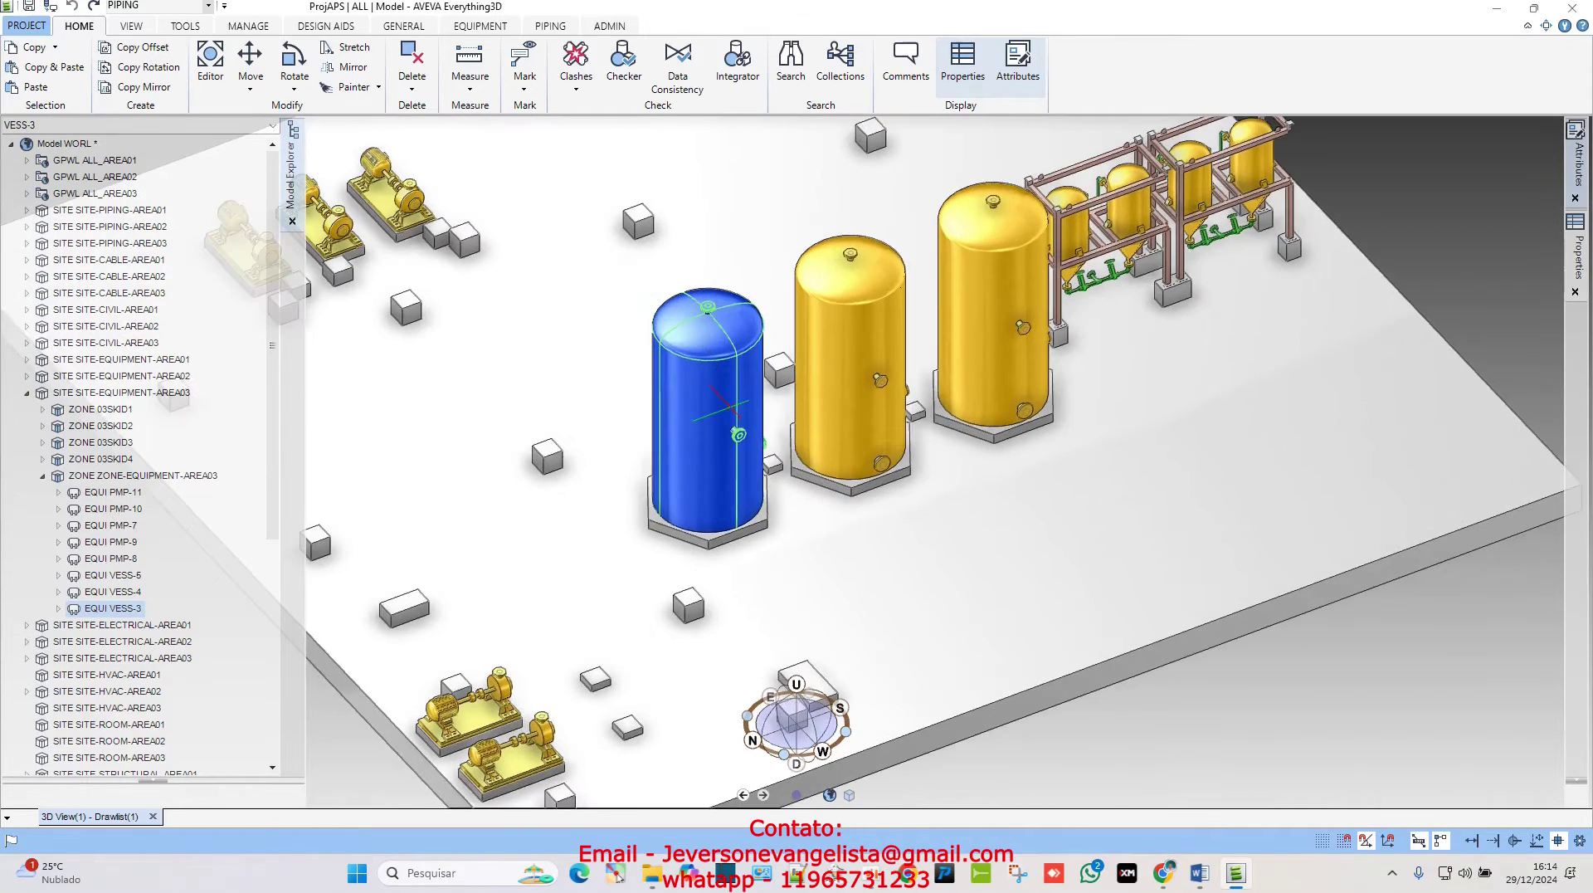
click(147, 48)
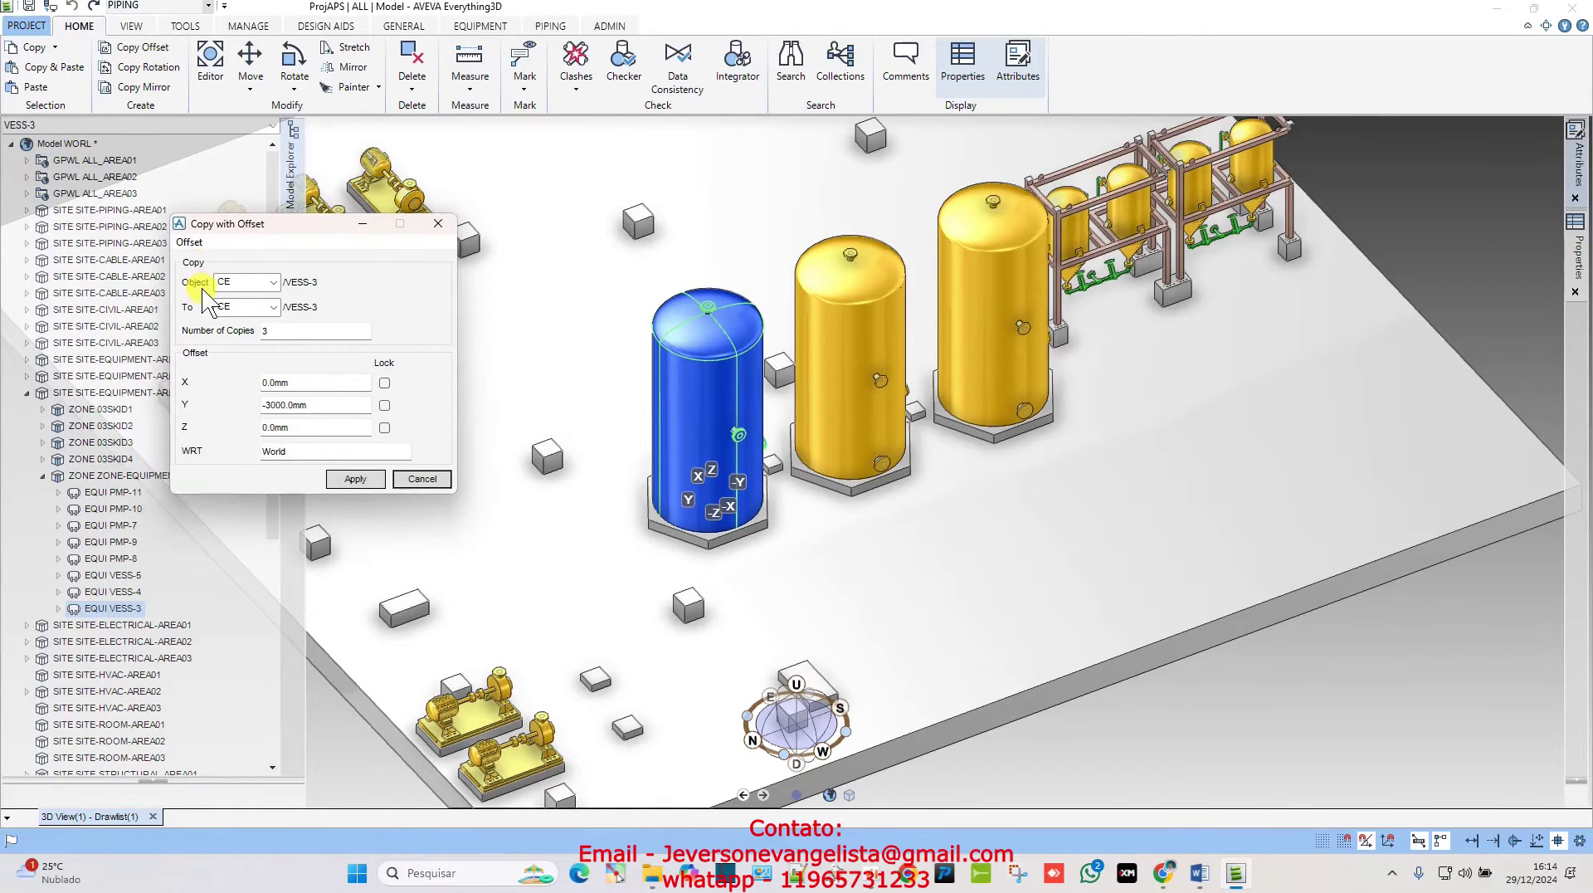
click(273, 282)
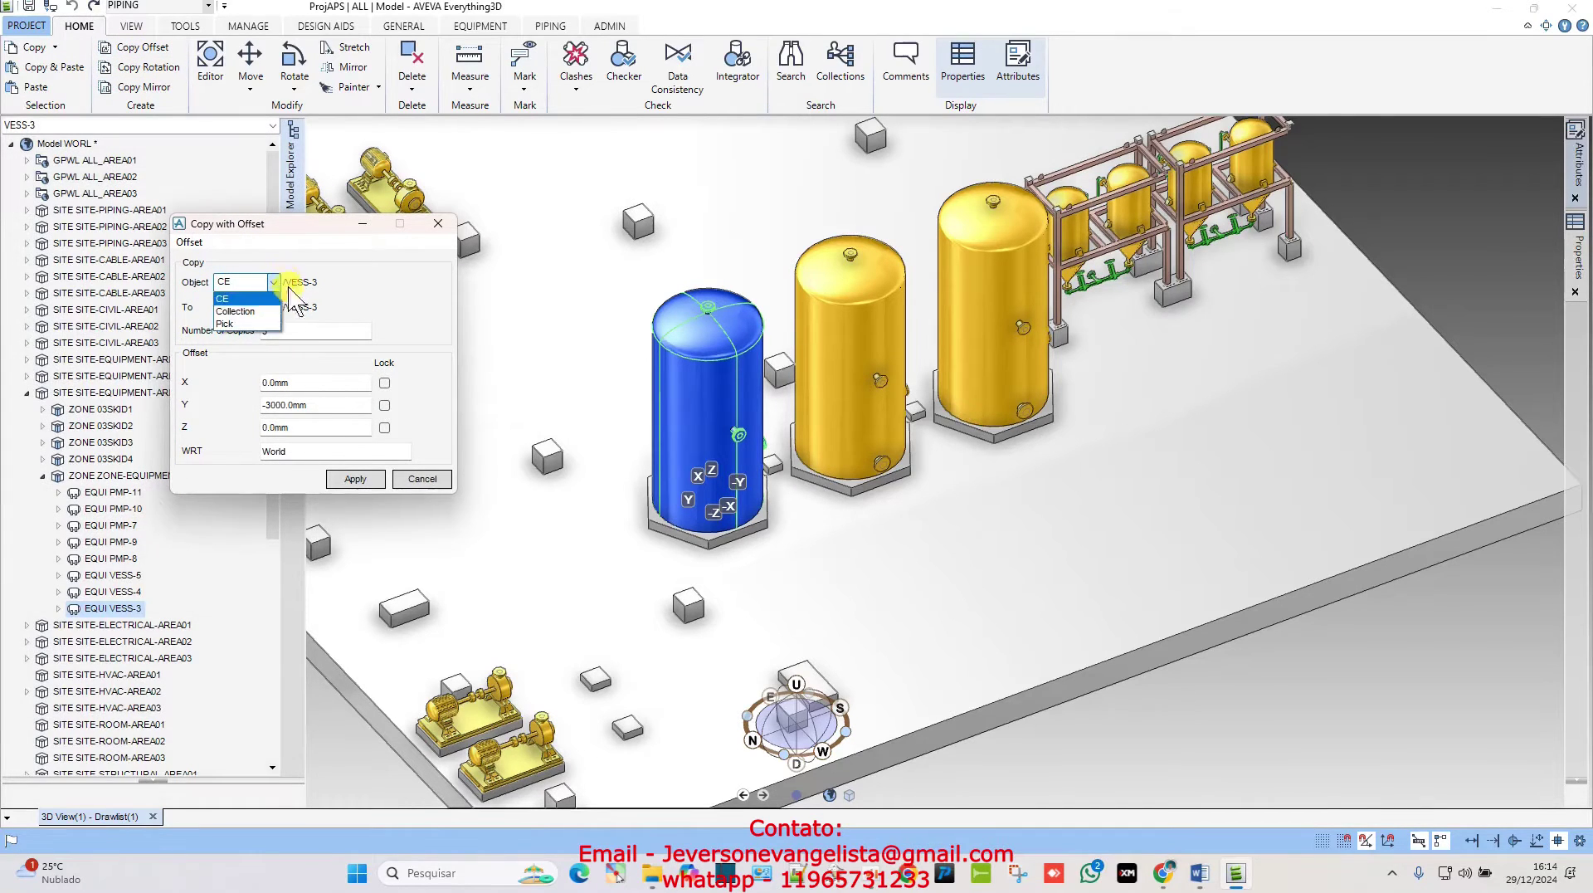
click(231, 325)
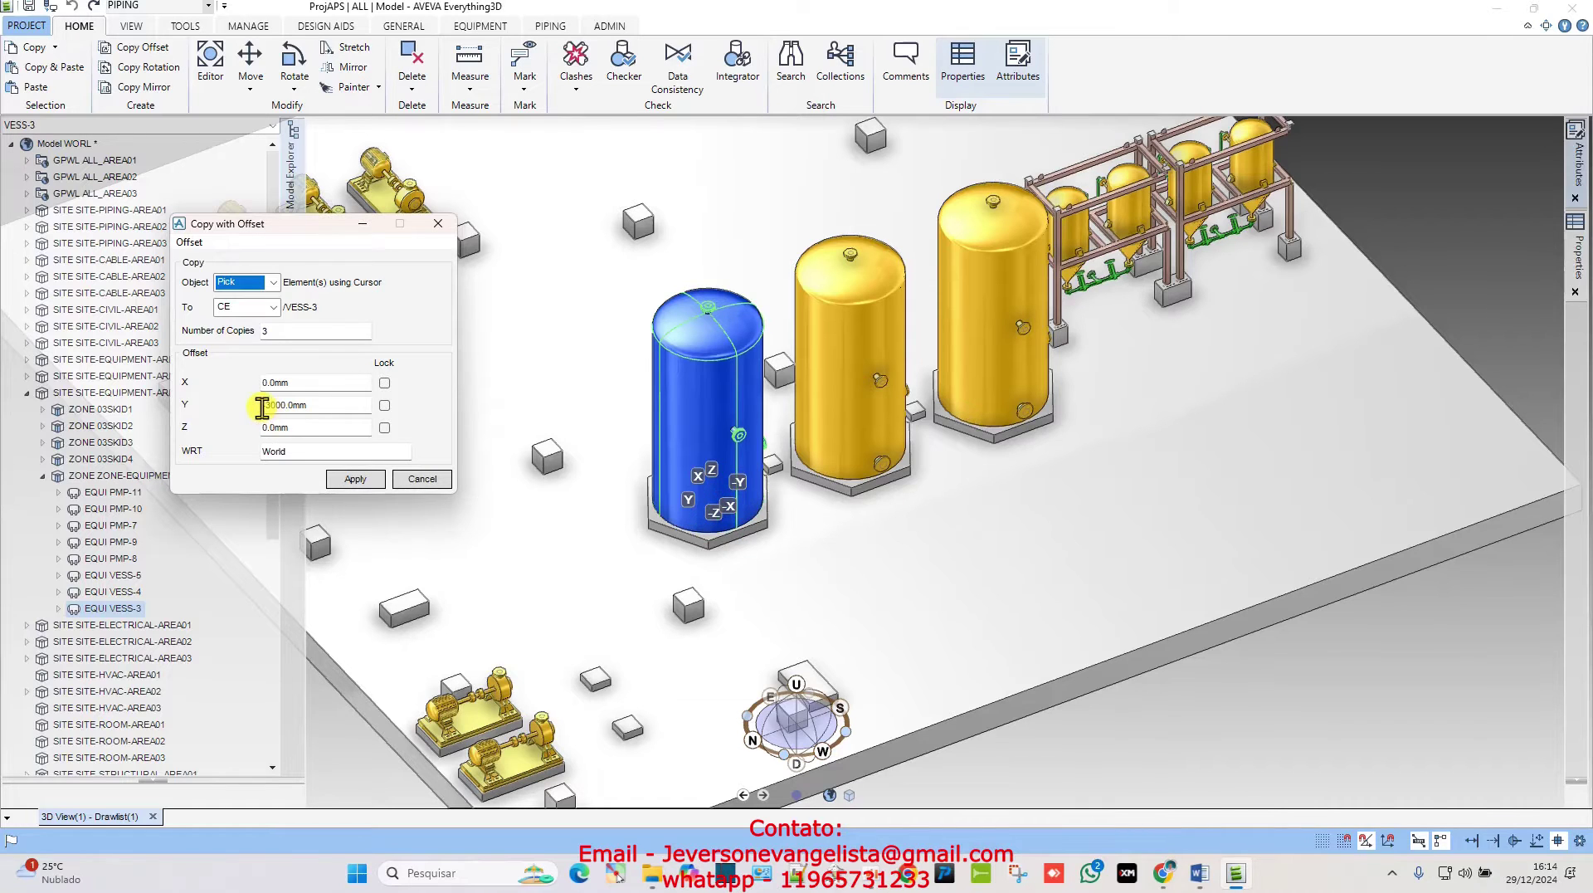
- Set the copy offset to 0 in Y and -3000 mm in X with one copy
drag(331, 405, 251, 407)
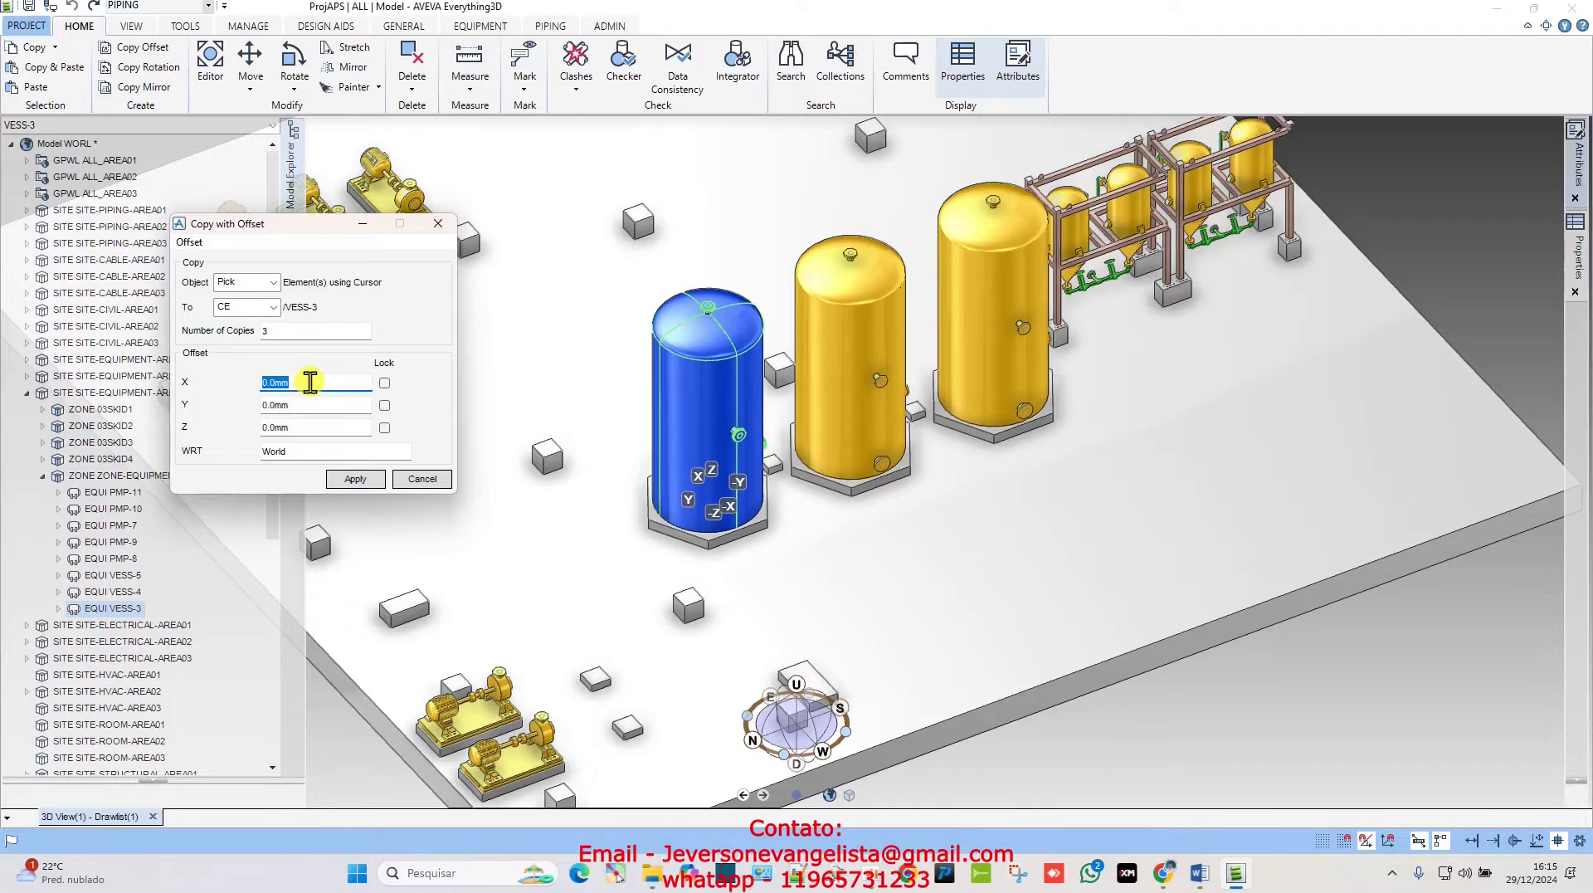
text(-300)
double_click(267, 332)
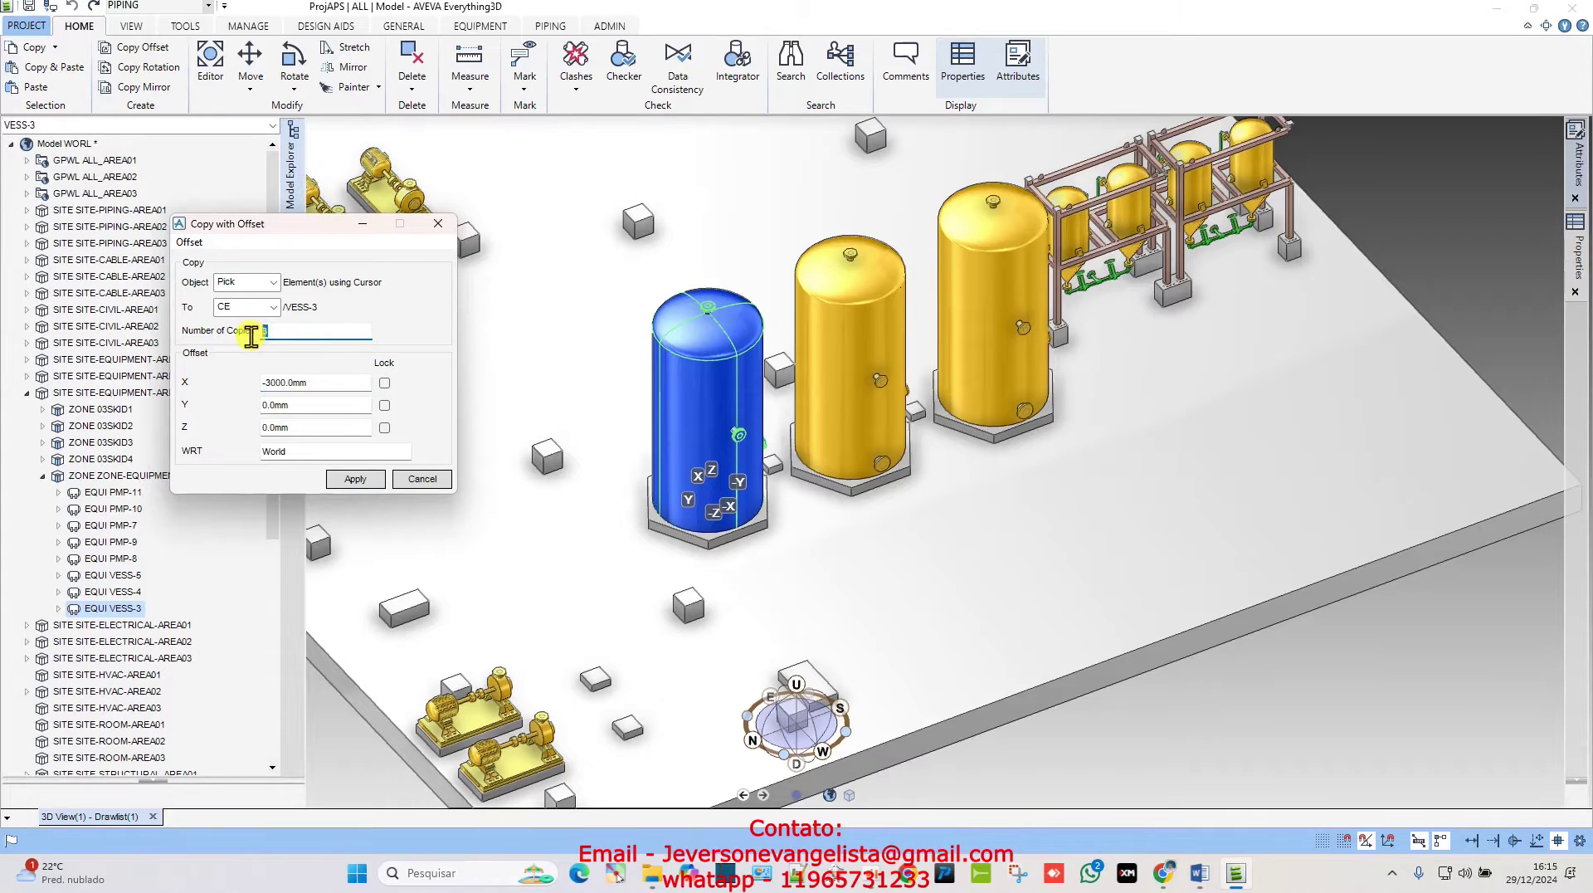
text(1)
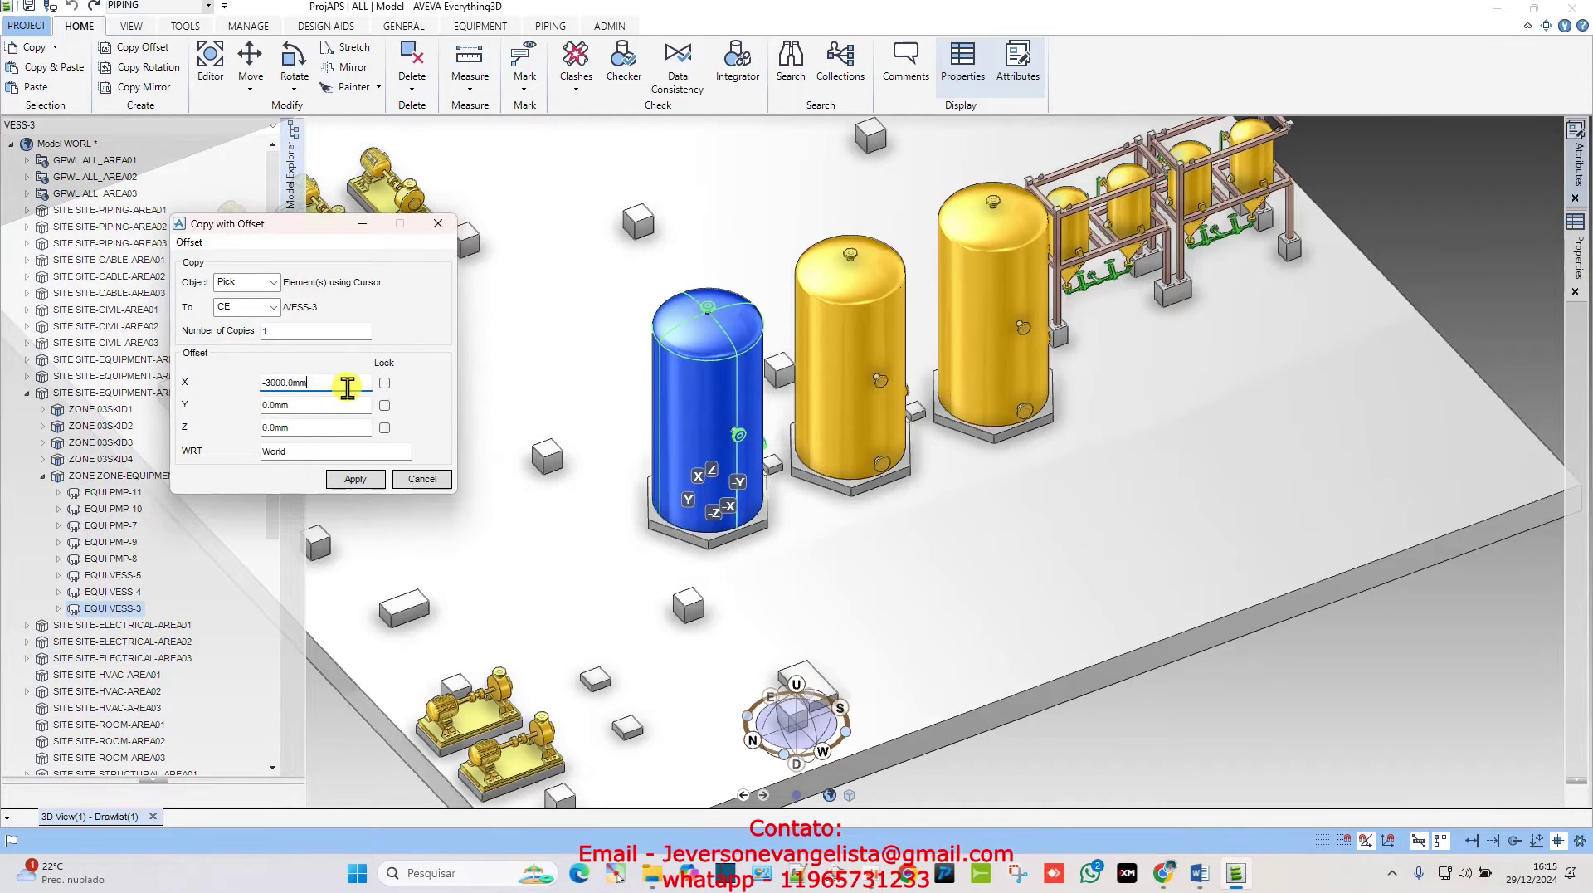
- Pick the shell, dished head and nozzles of VESS-3 together with its hexagonal base as the items to copy
click(353, 480)
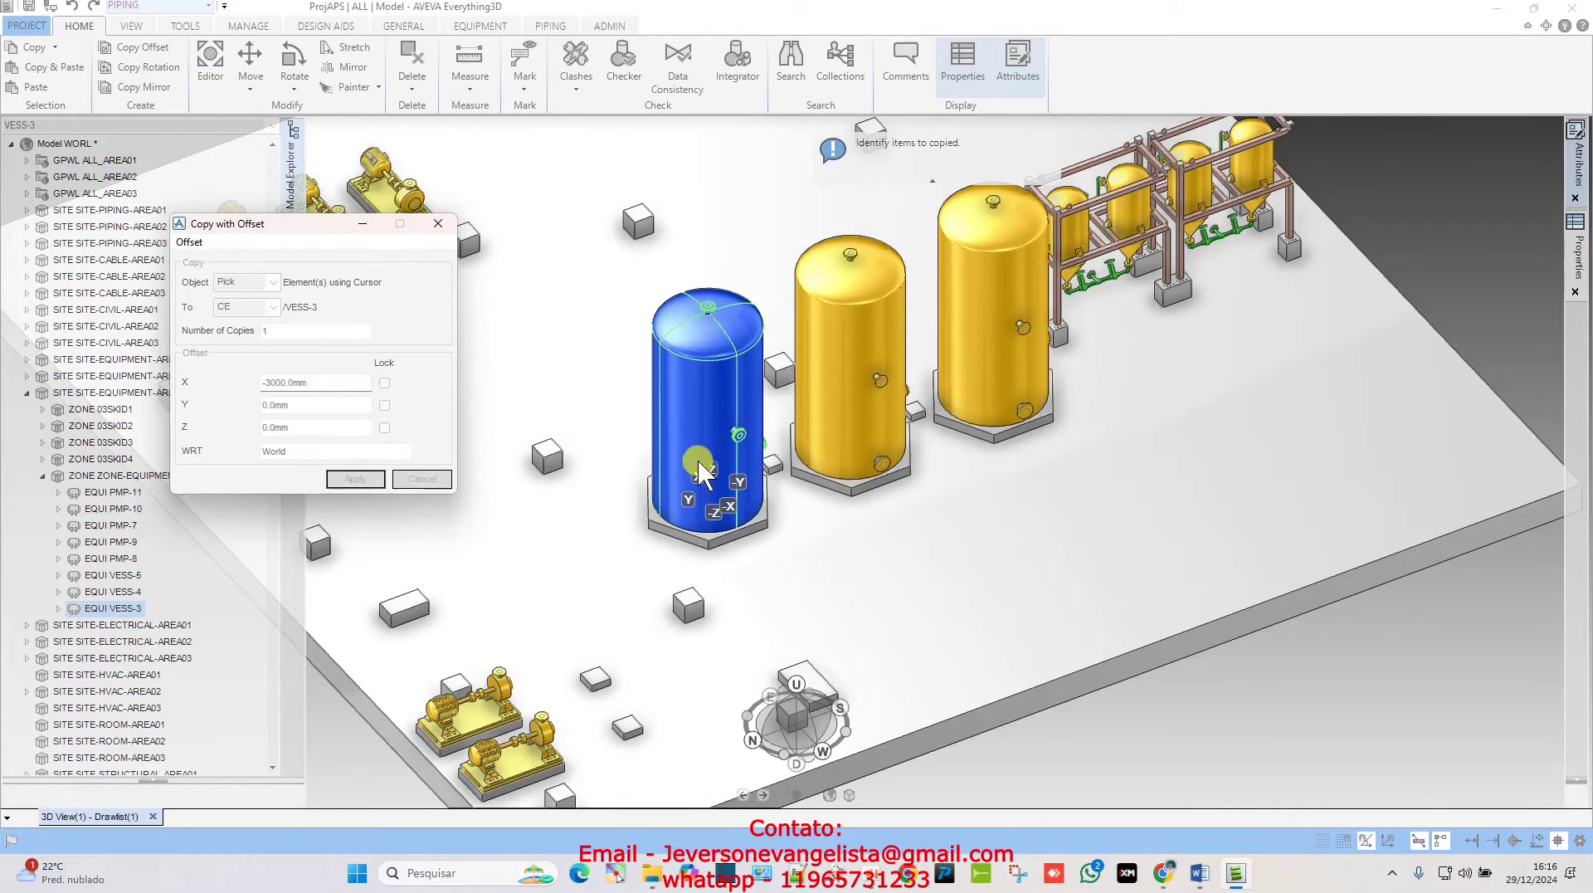
click(707, 398)
scroll(746, 432, up, 5)
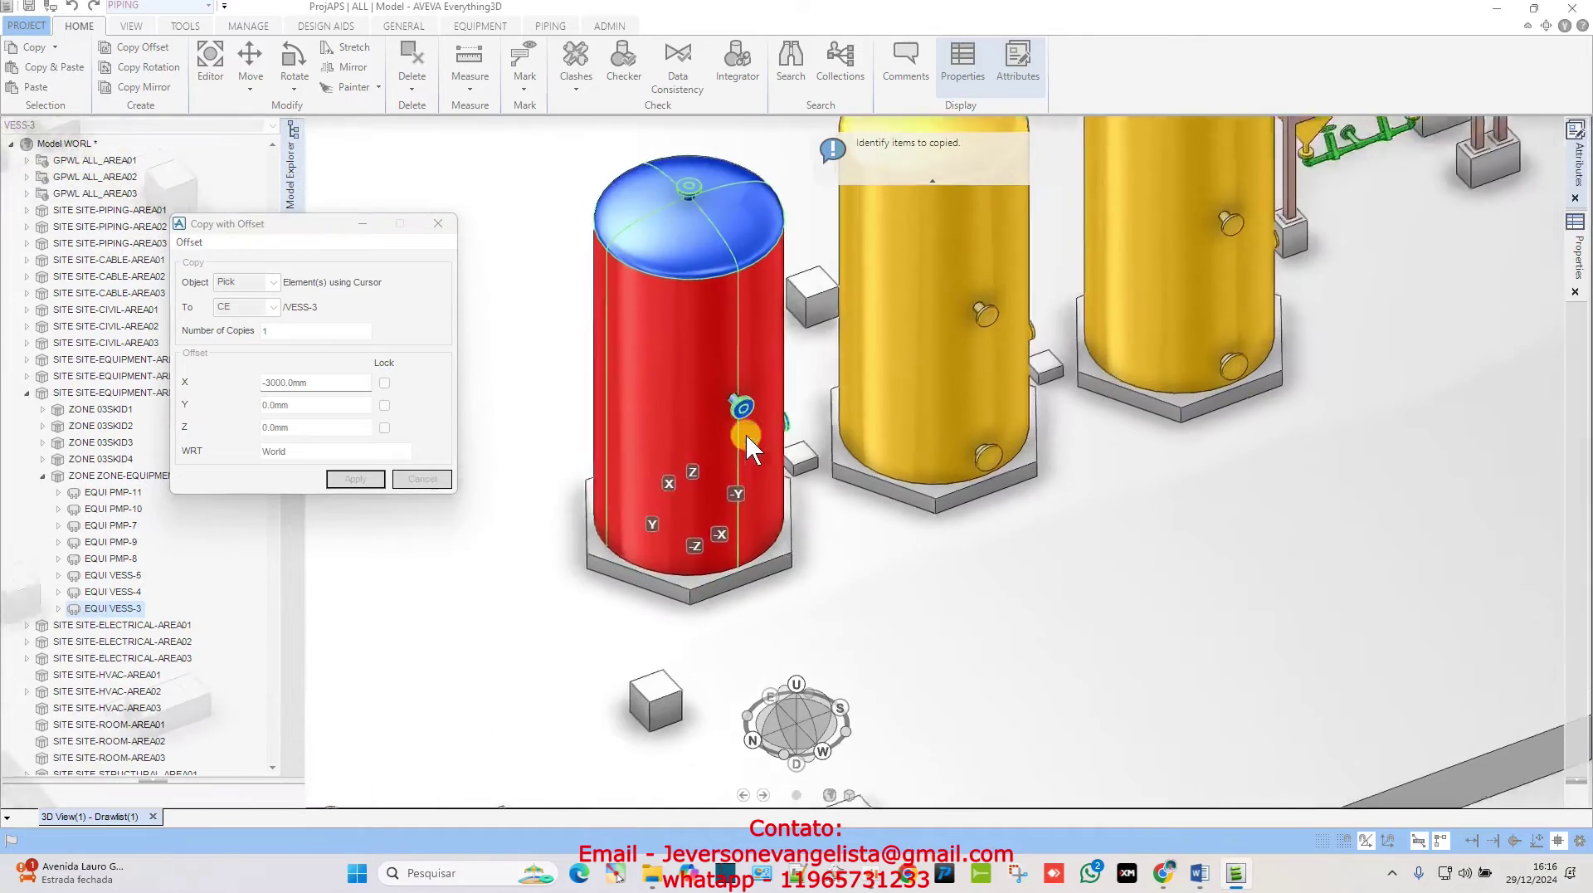
scroll(814, 427, up, 4)
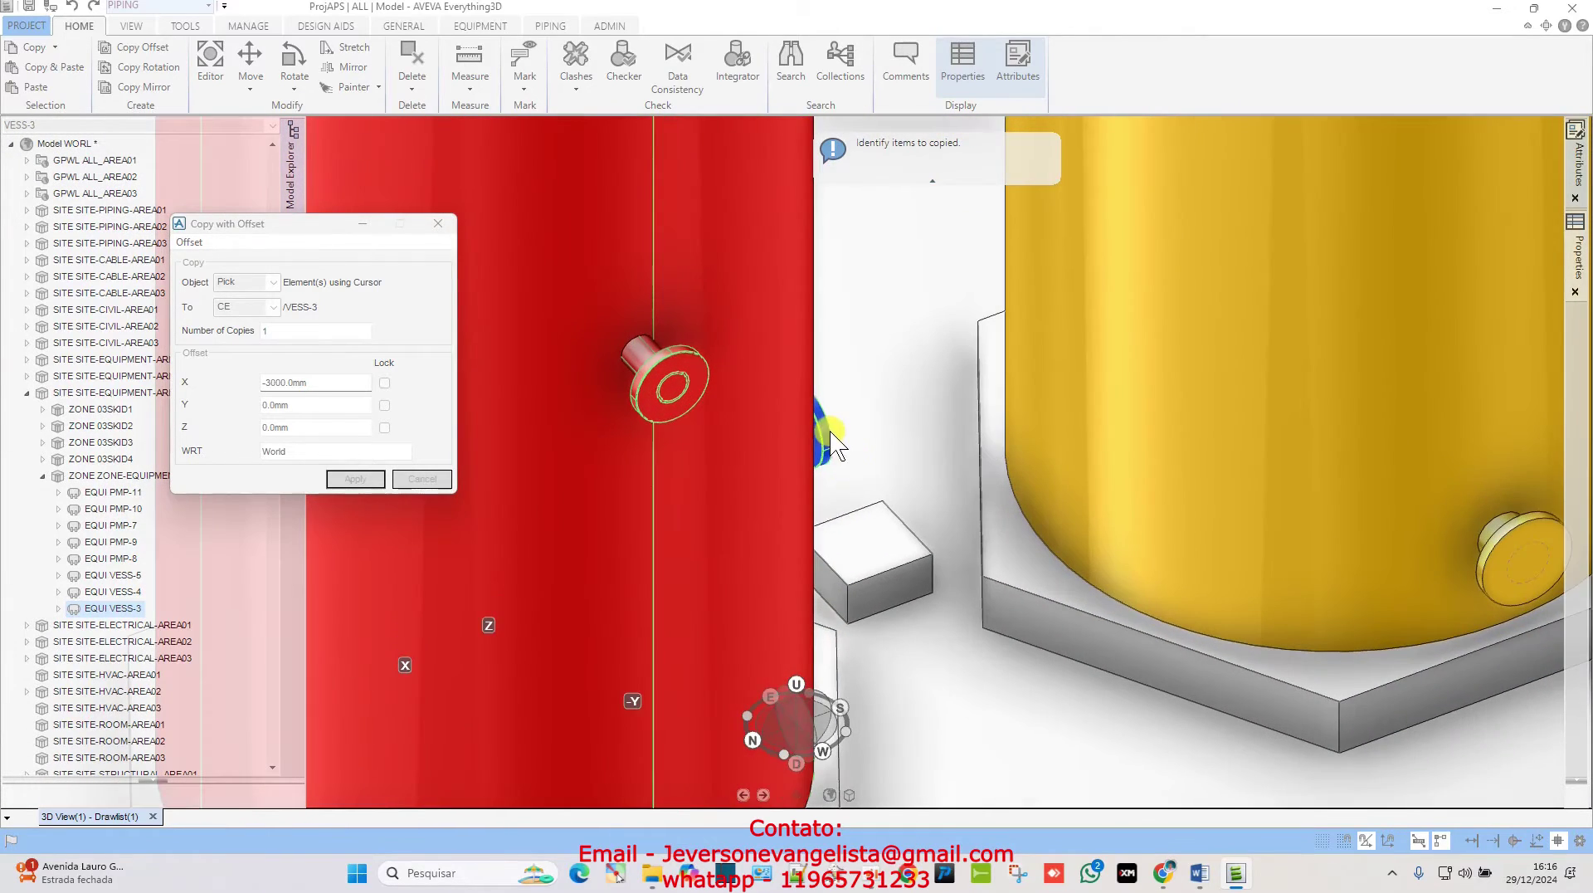
scroll(829, 425, down, 8)
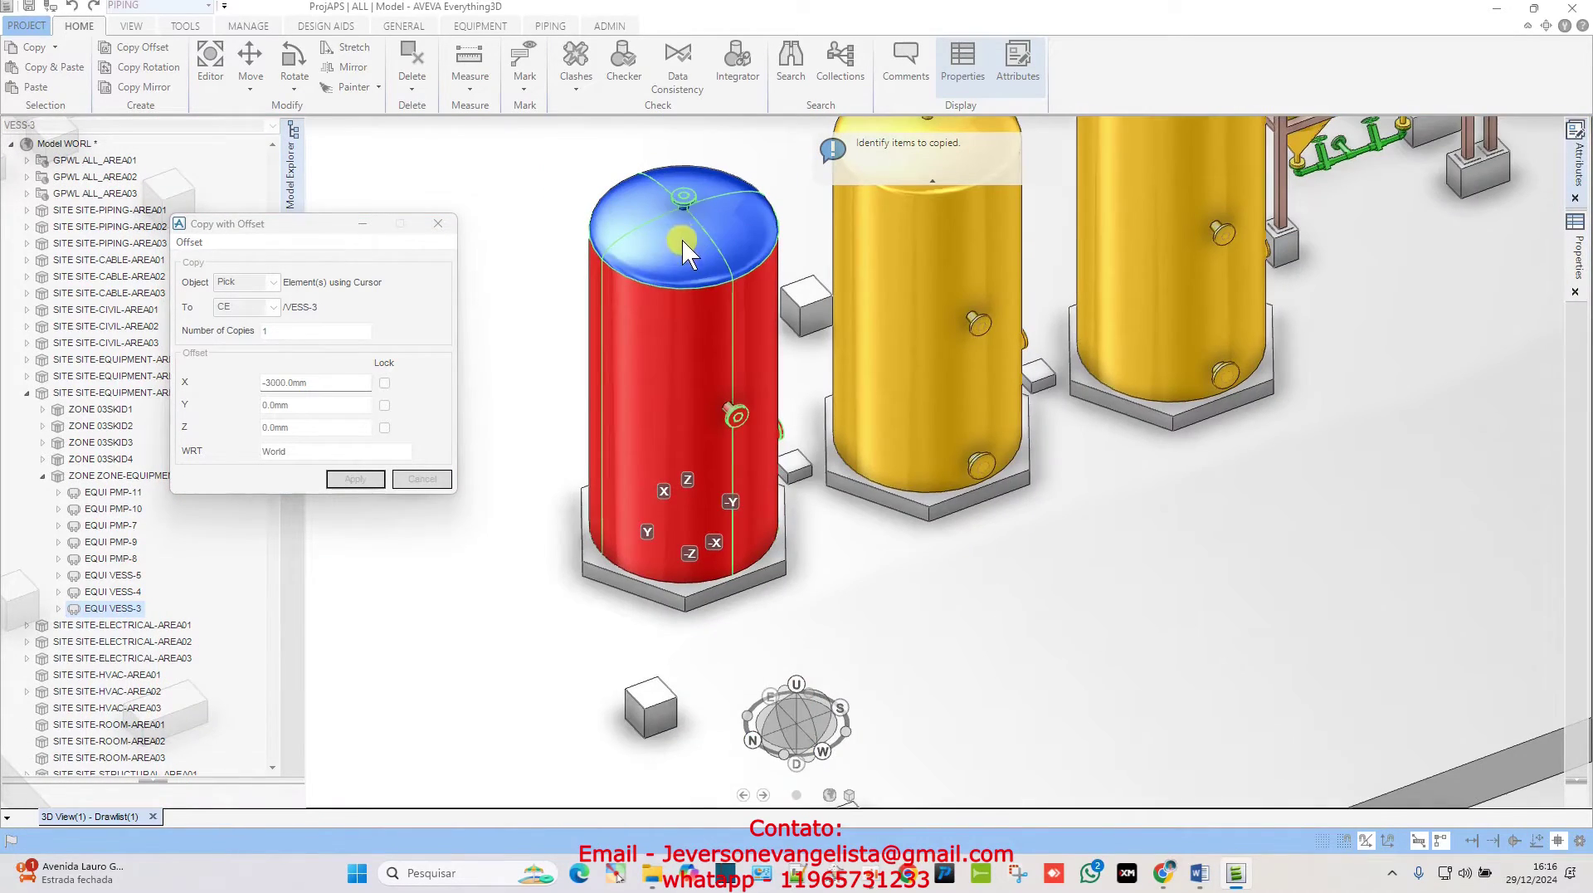
scroll(685, 224, up, 3)
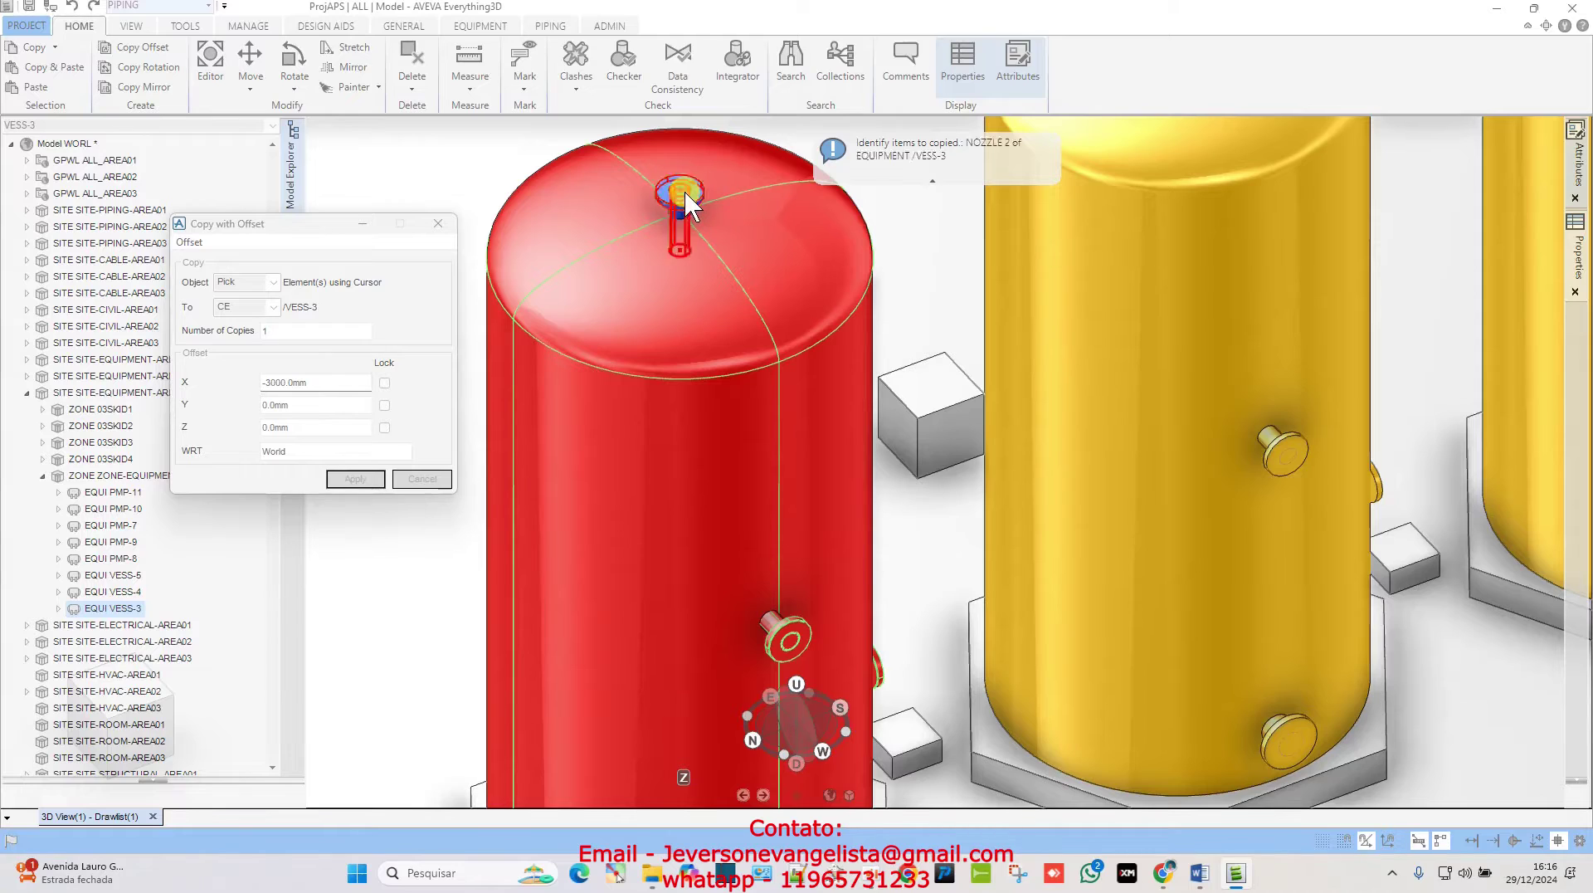
scroll(684, 207, down, 5)
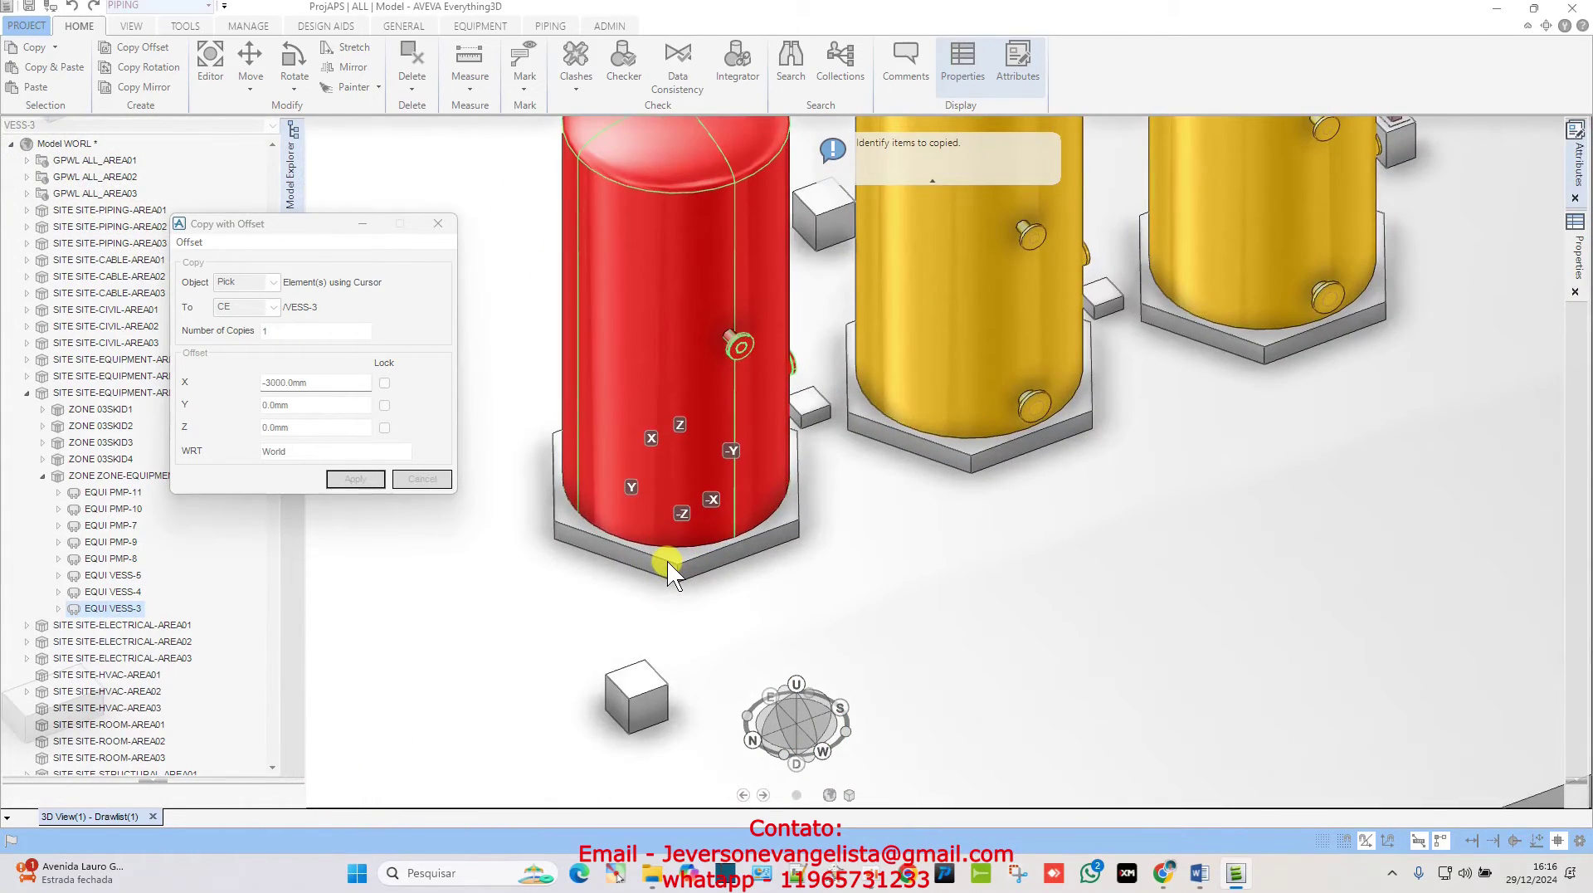
scroll(668, 560, down, 5)
scroll(737, 322, up, 2)
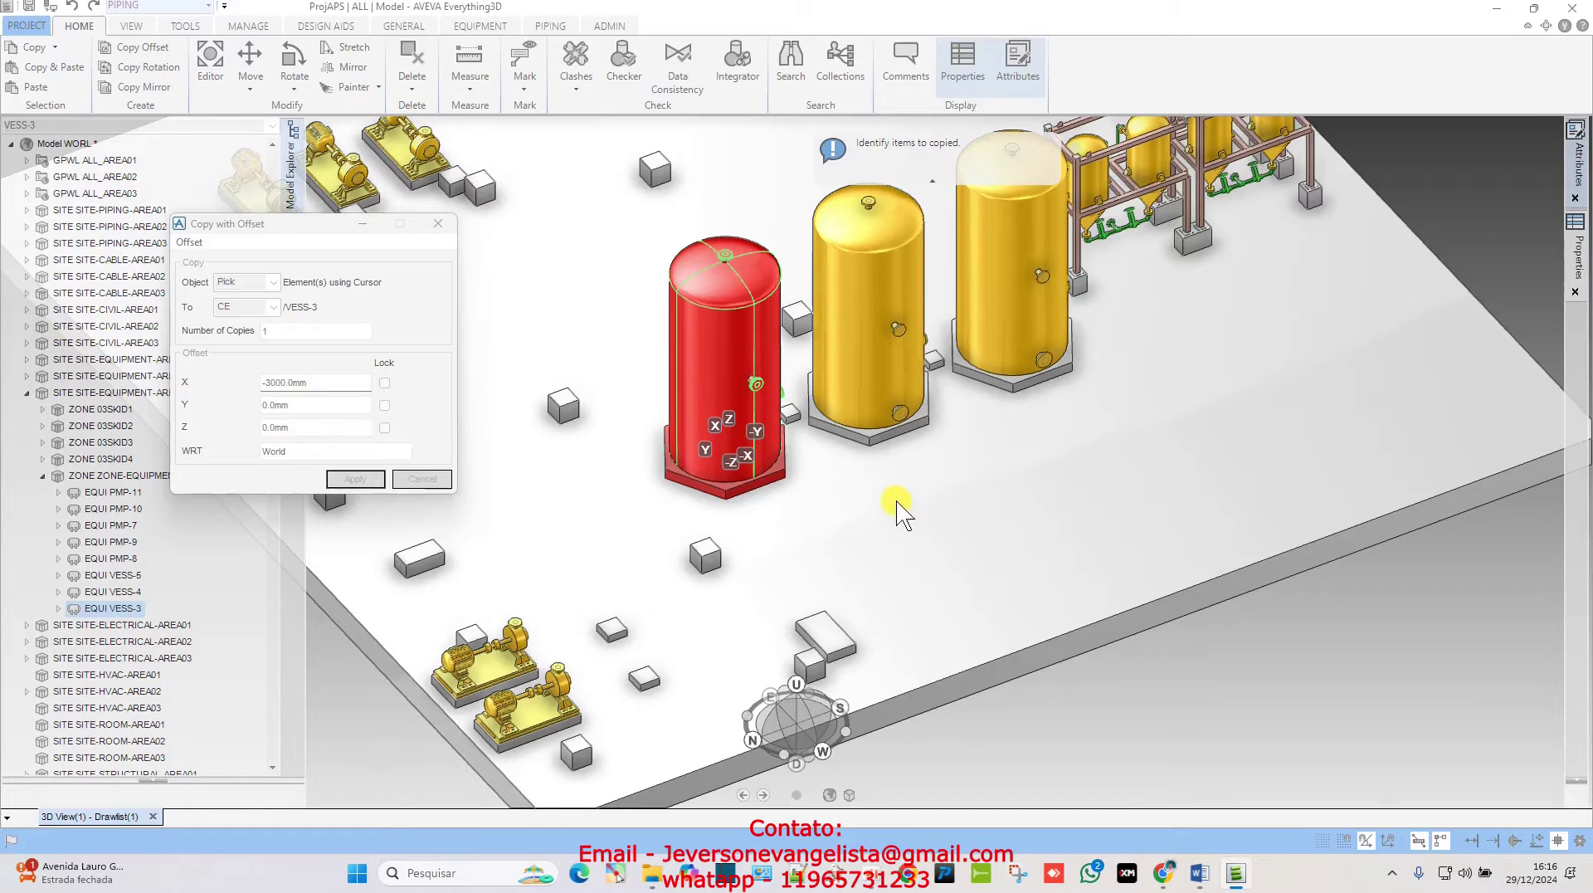
- Finish picking, copy the picked VESS-3 elements, retain the copy, and end the offset copying
key(Escape)
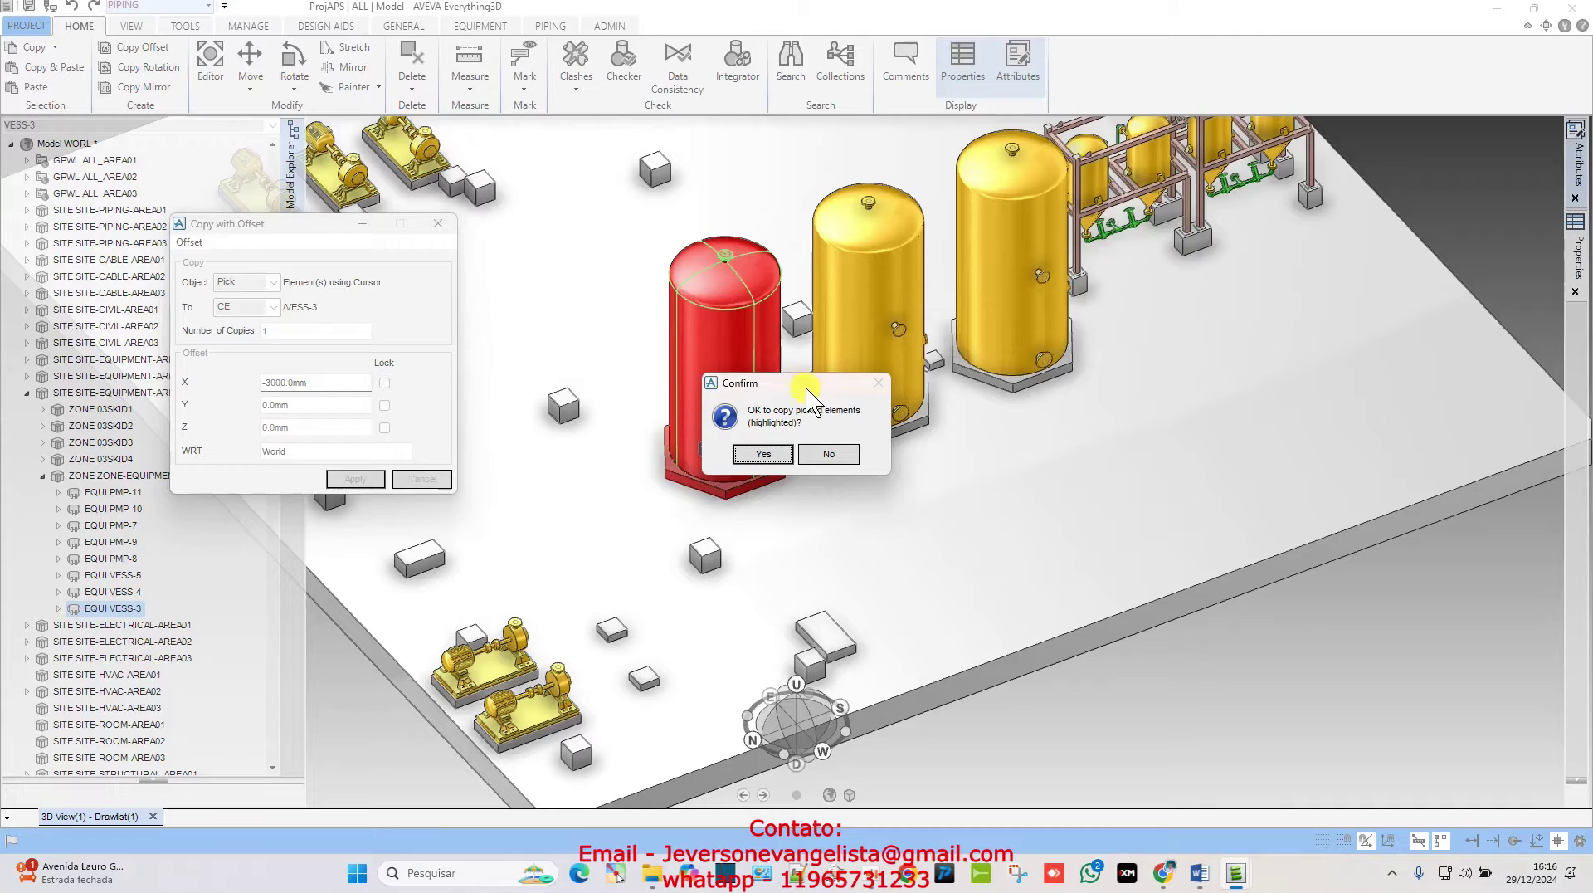
click(764, 455)
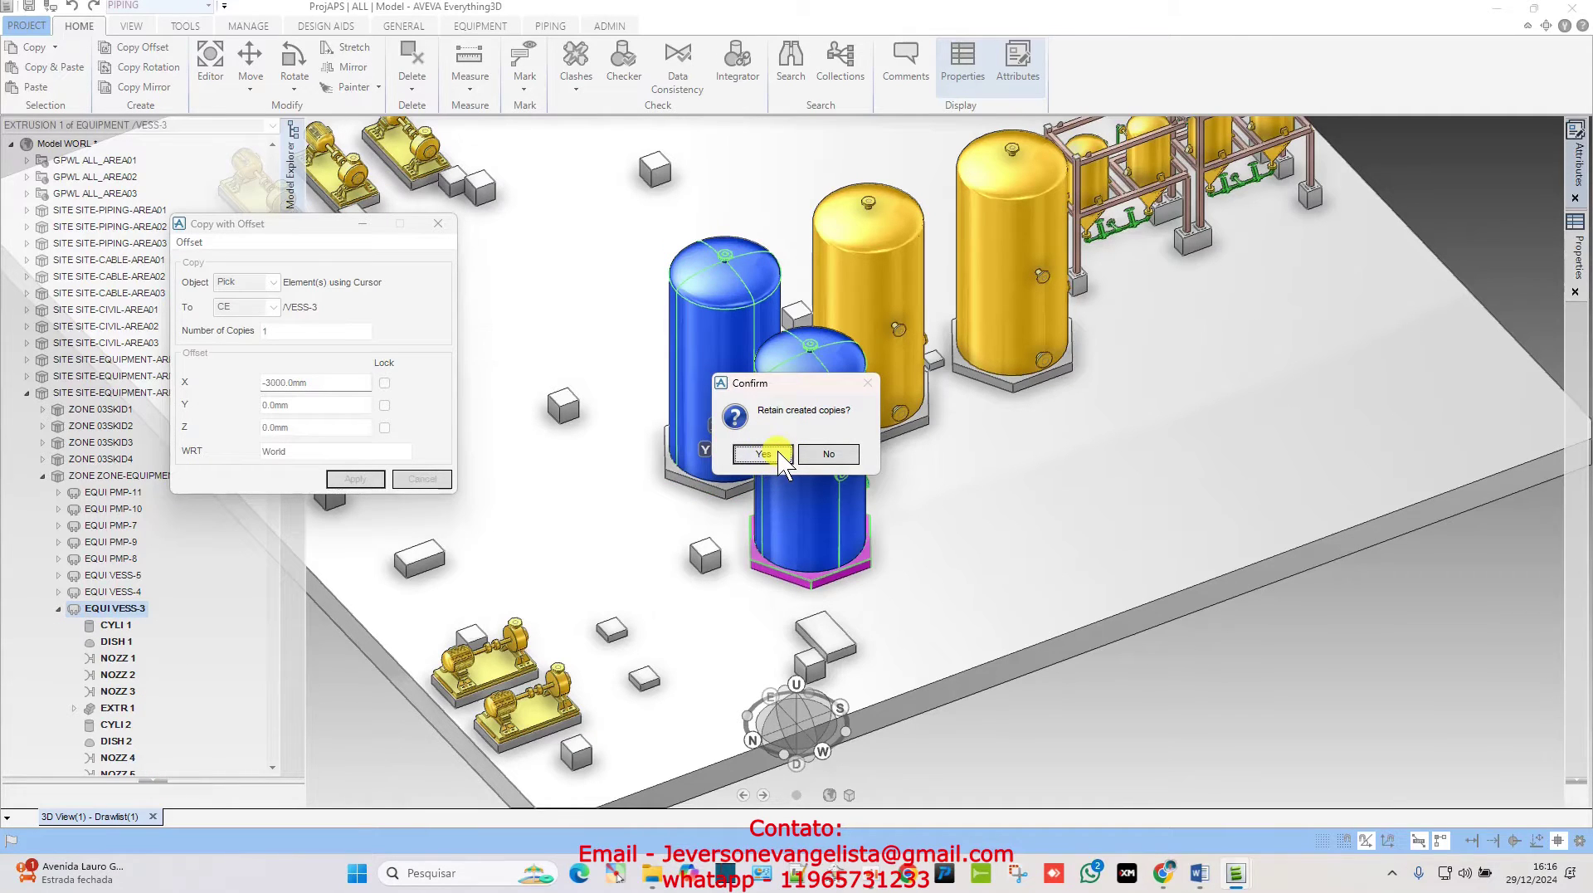
click(766, 453)
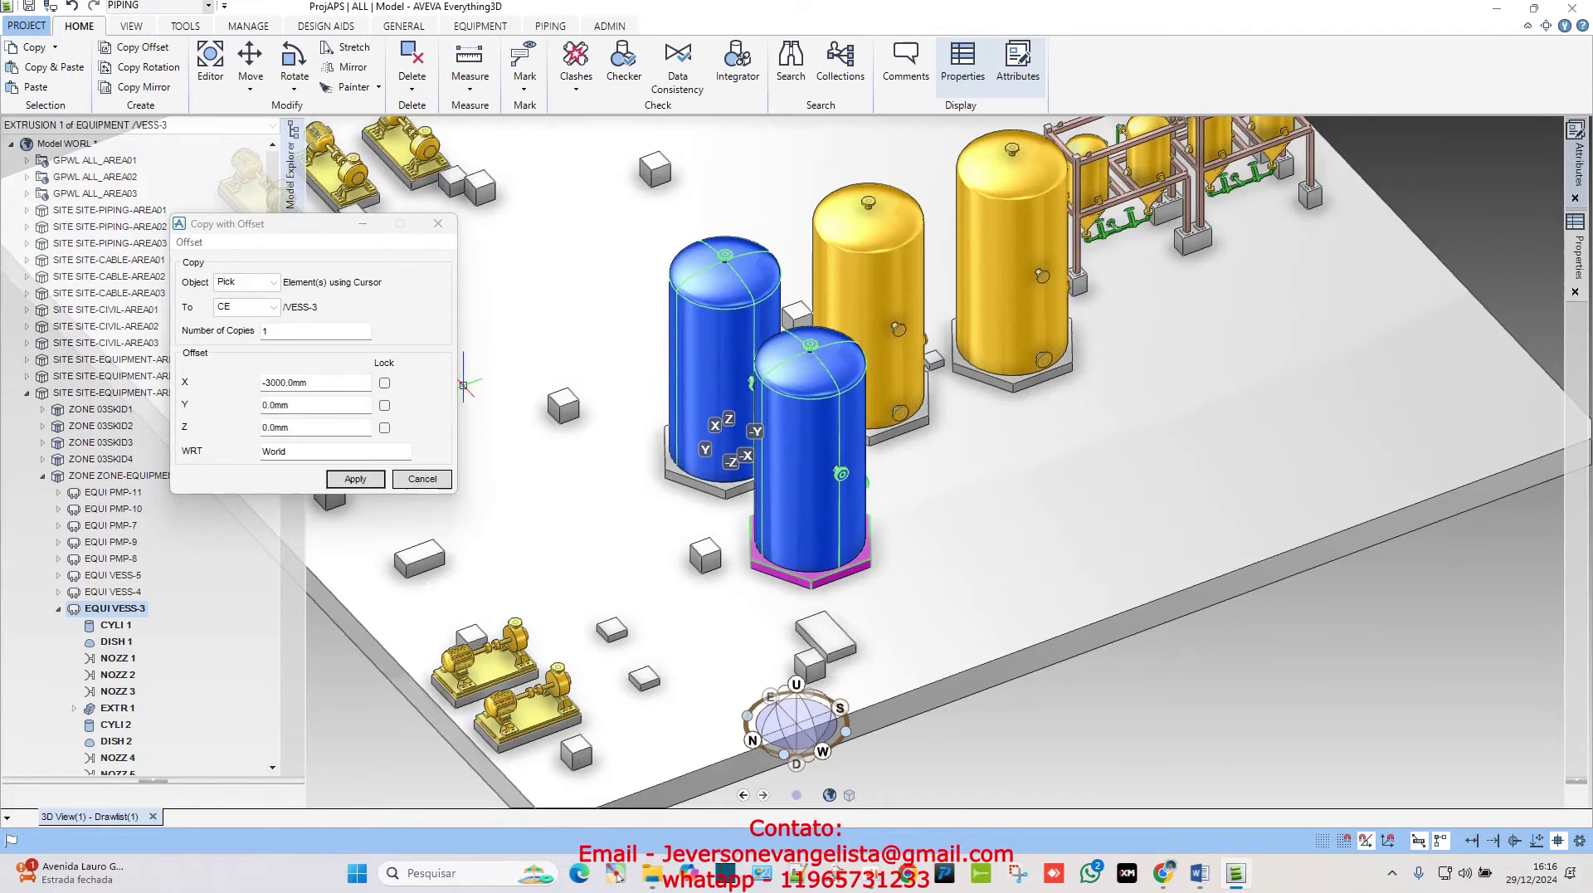
scroll(739, 430, up, 2)
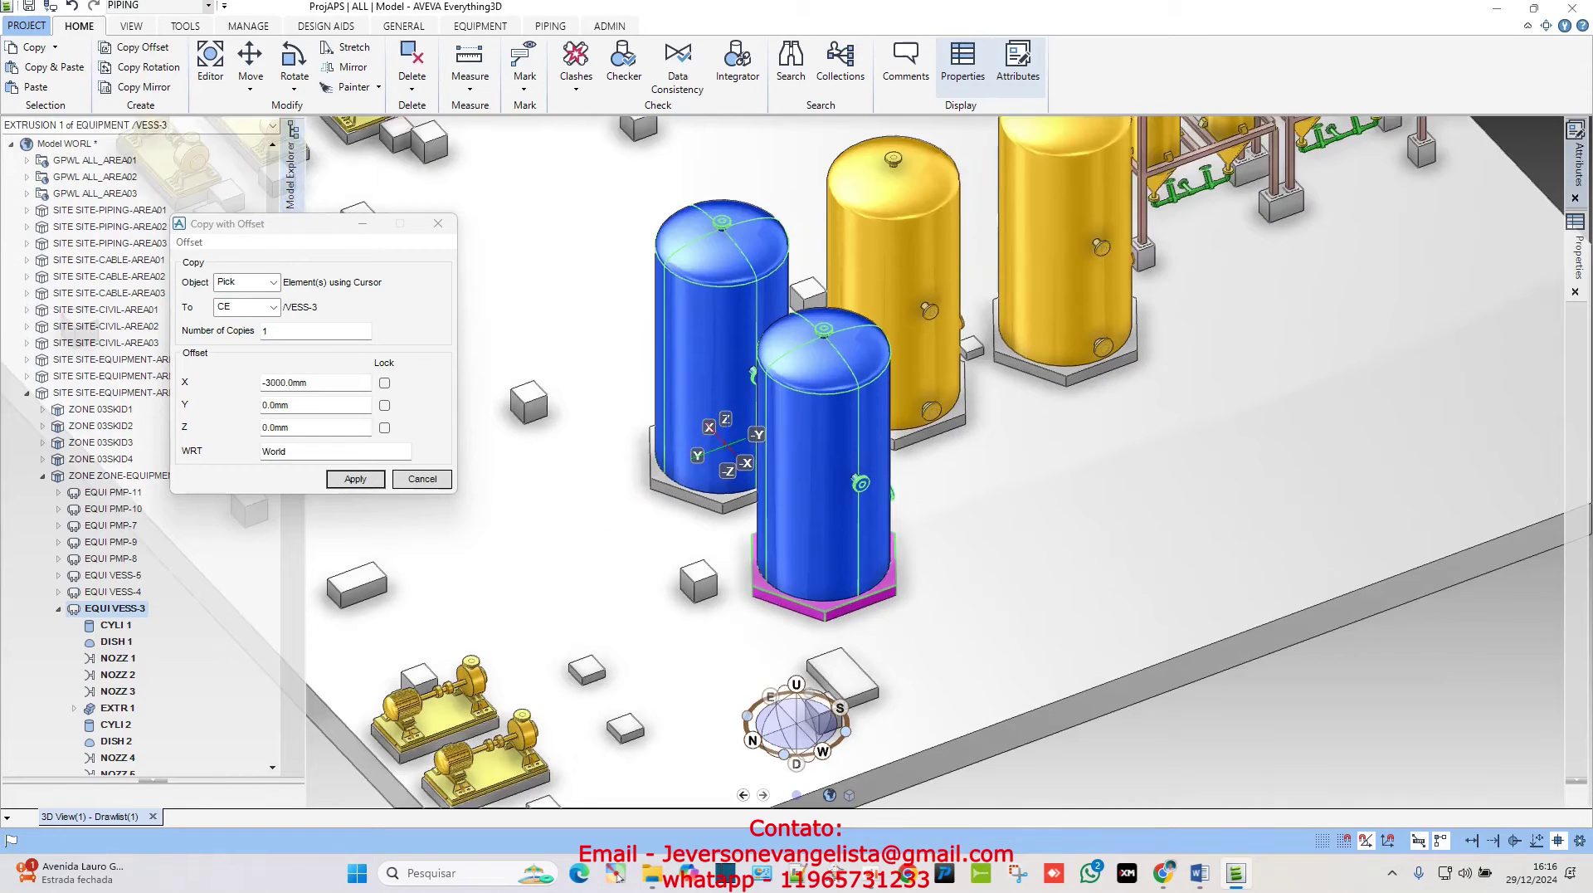
middle_drag(765, 407, 832, 398)
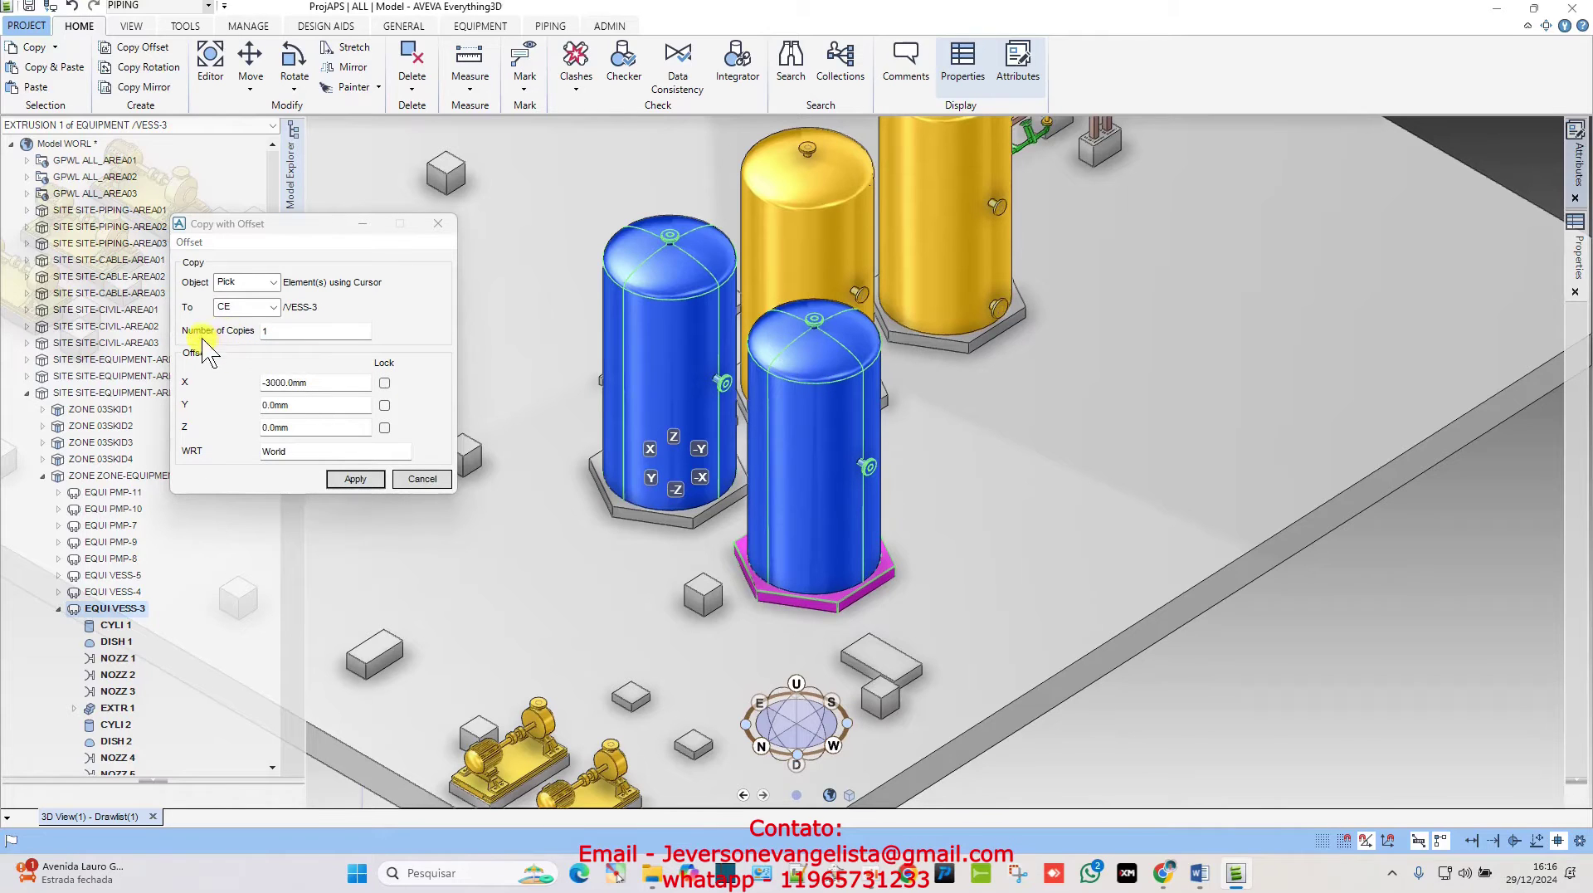
double_click(267, 331)
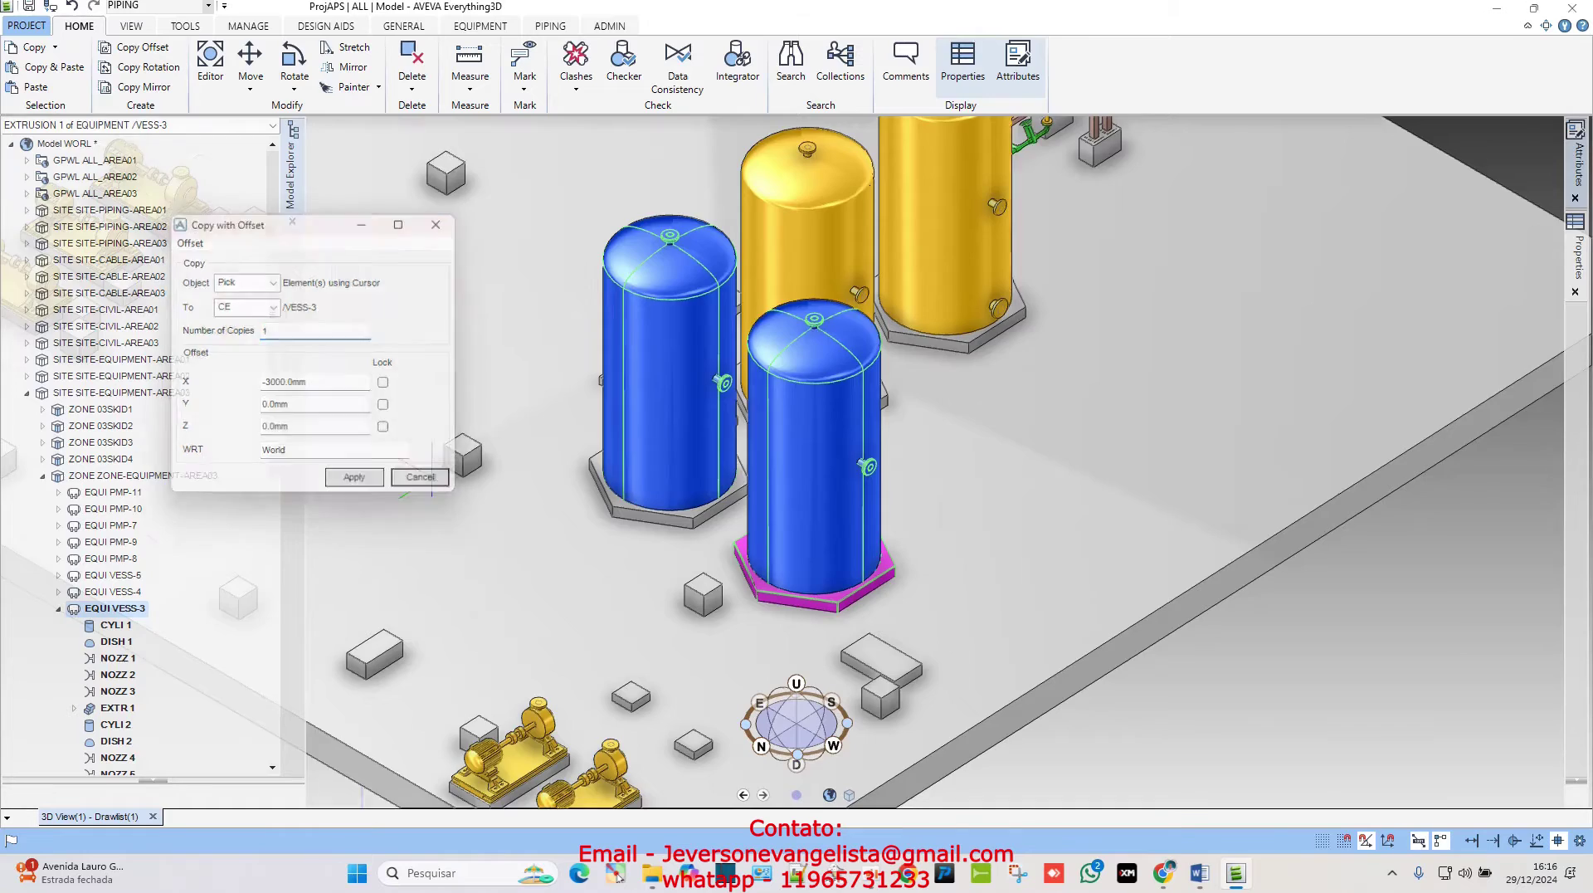
click(419, 481)
- Select the neighbouring vessel VESS-4 and set up an offset copy of picked elements with two copies
scroll(830, 407, down, 2)
click(827, 279)
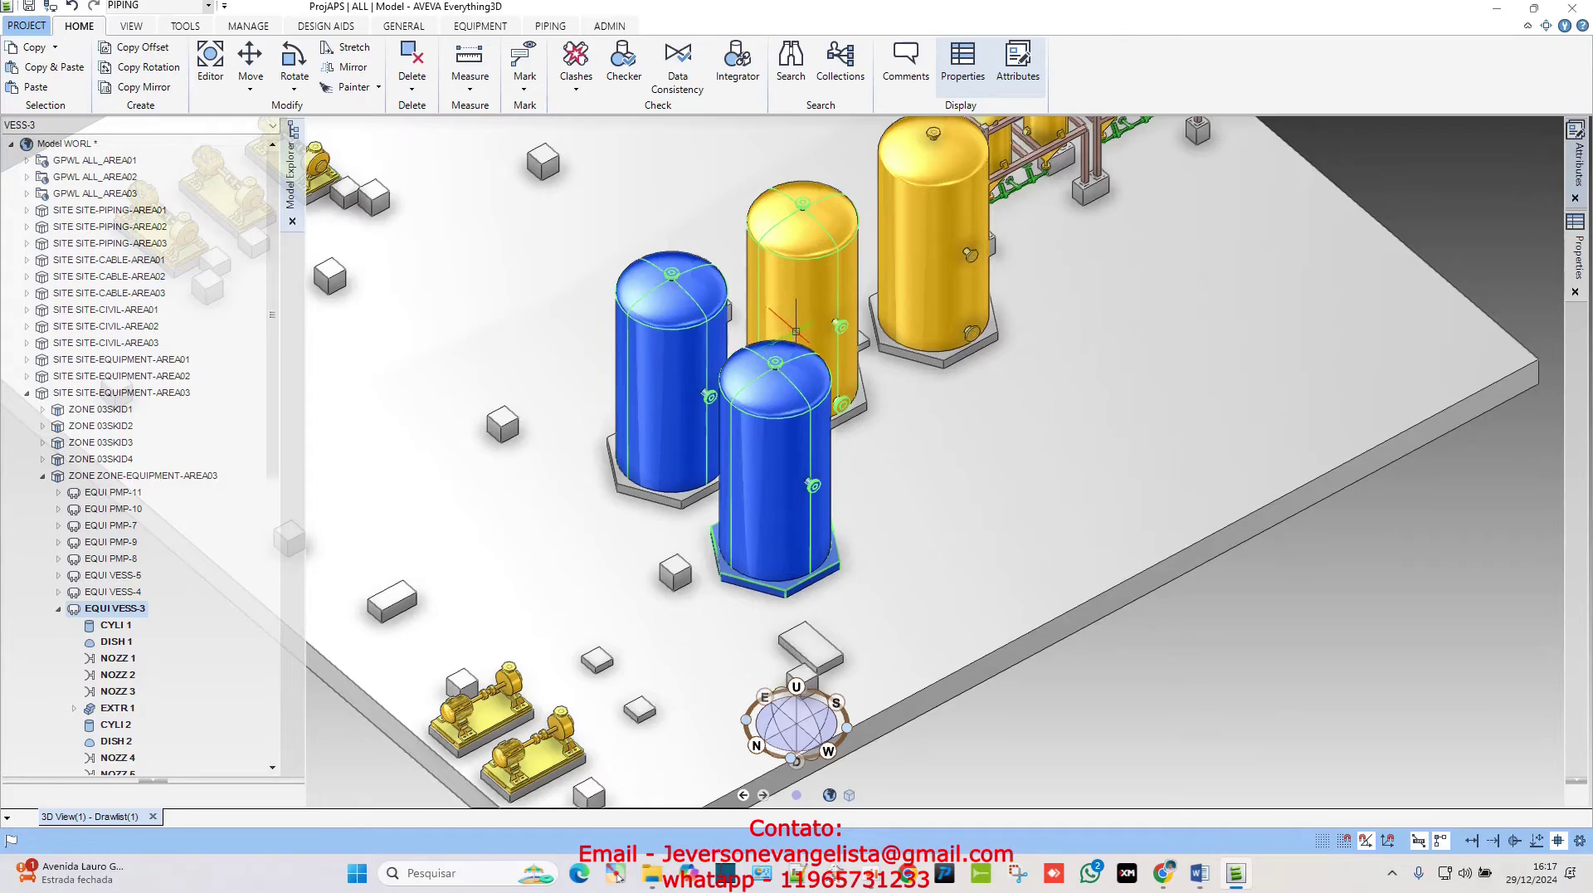
key(Escape)
click(812, 274)
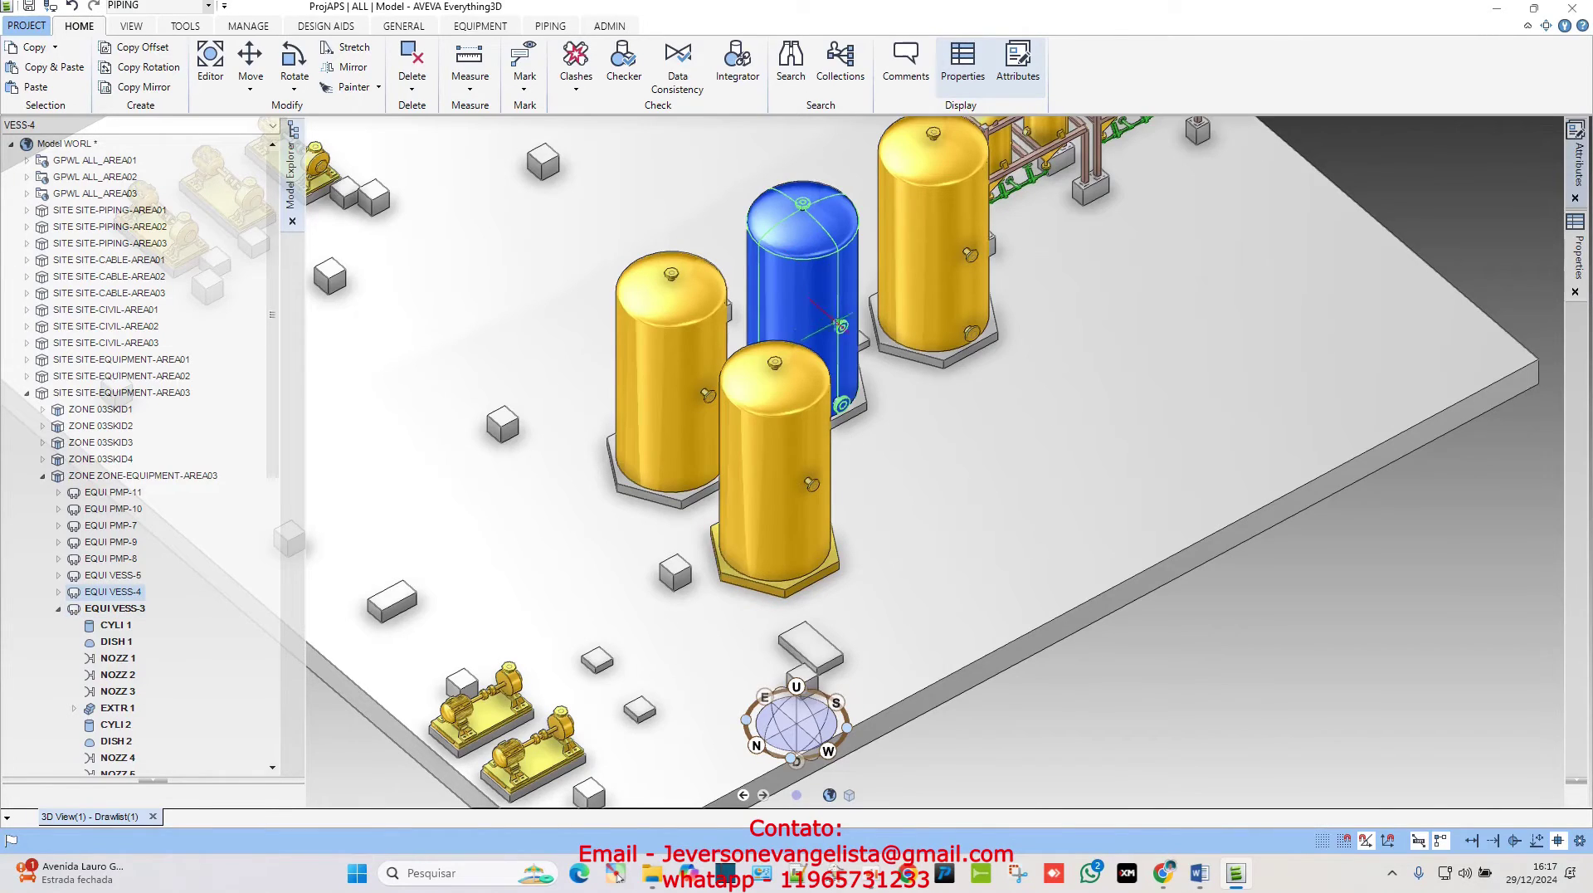
middle_drag(876, 366, 839, 423)
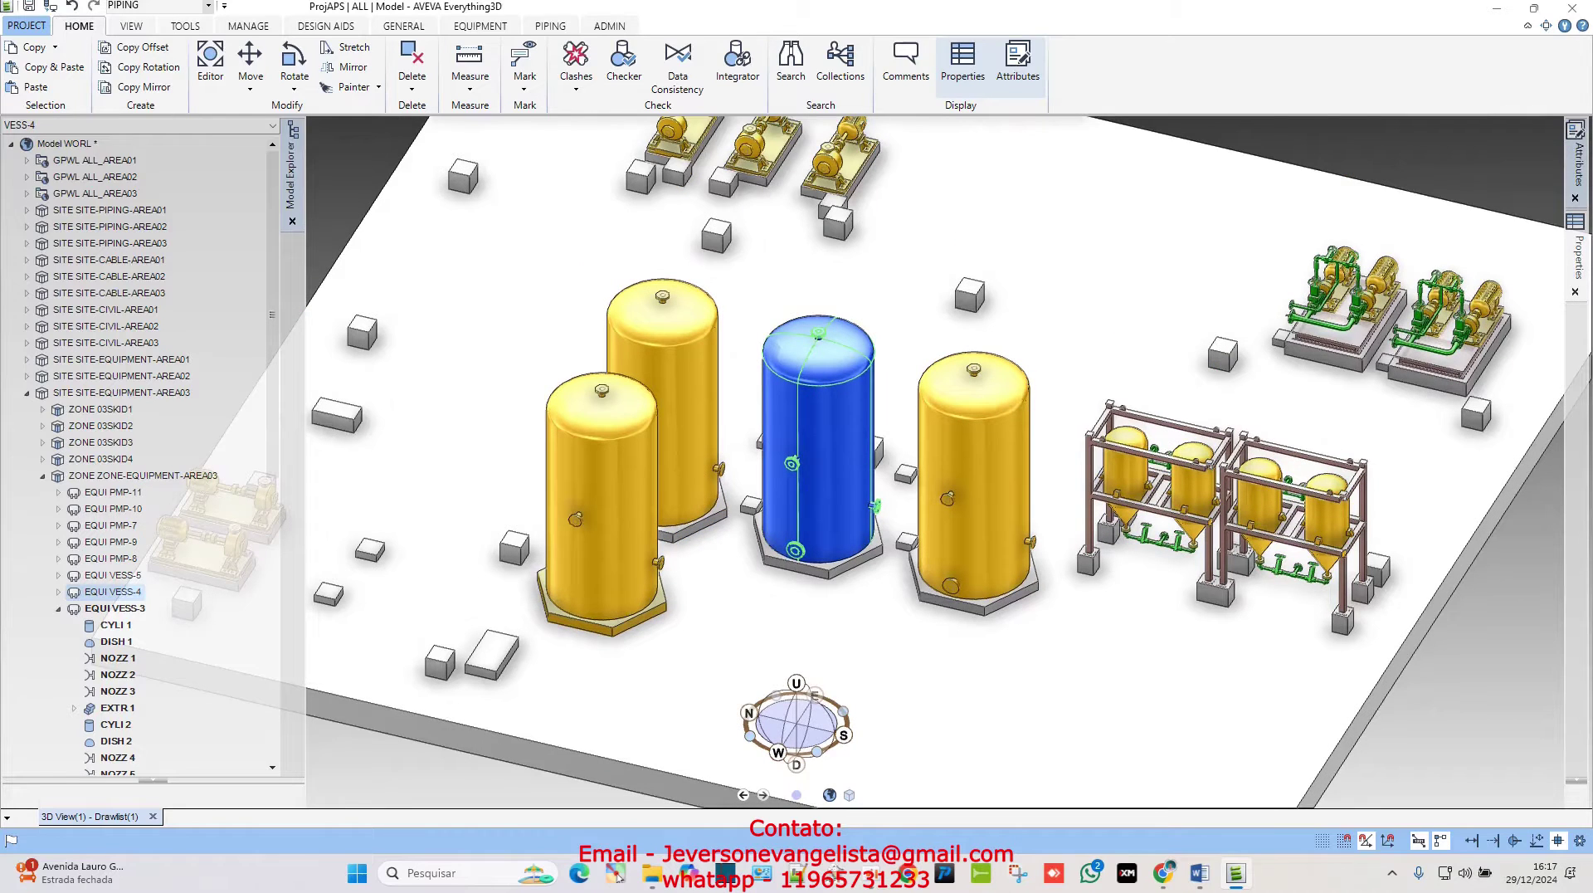
click(141, 50)
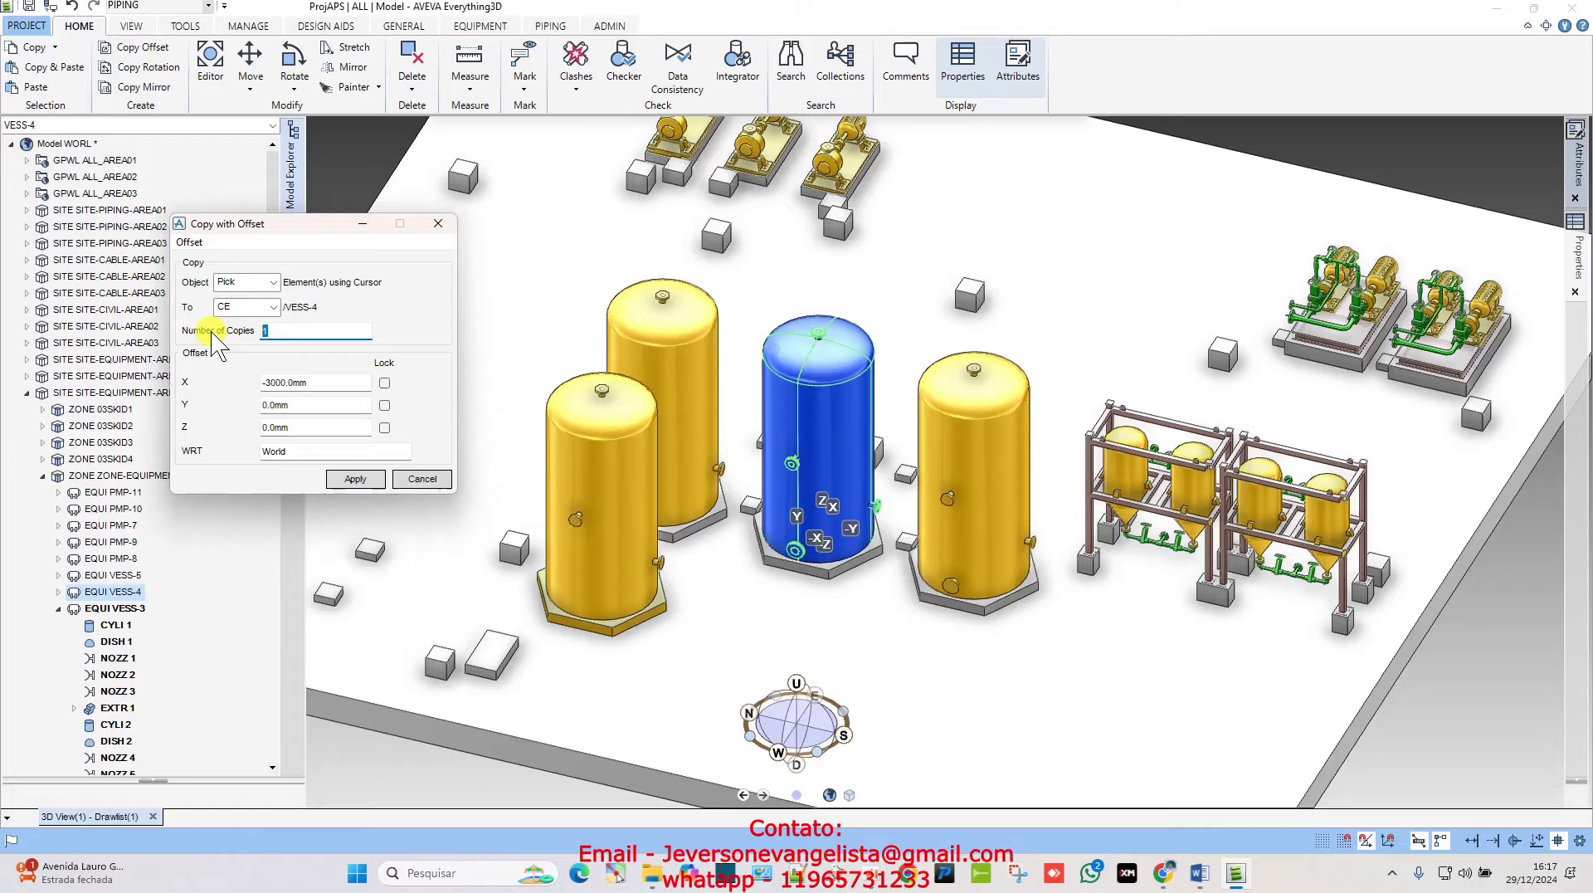
text(2)
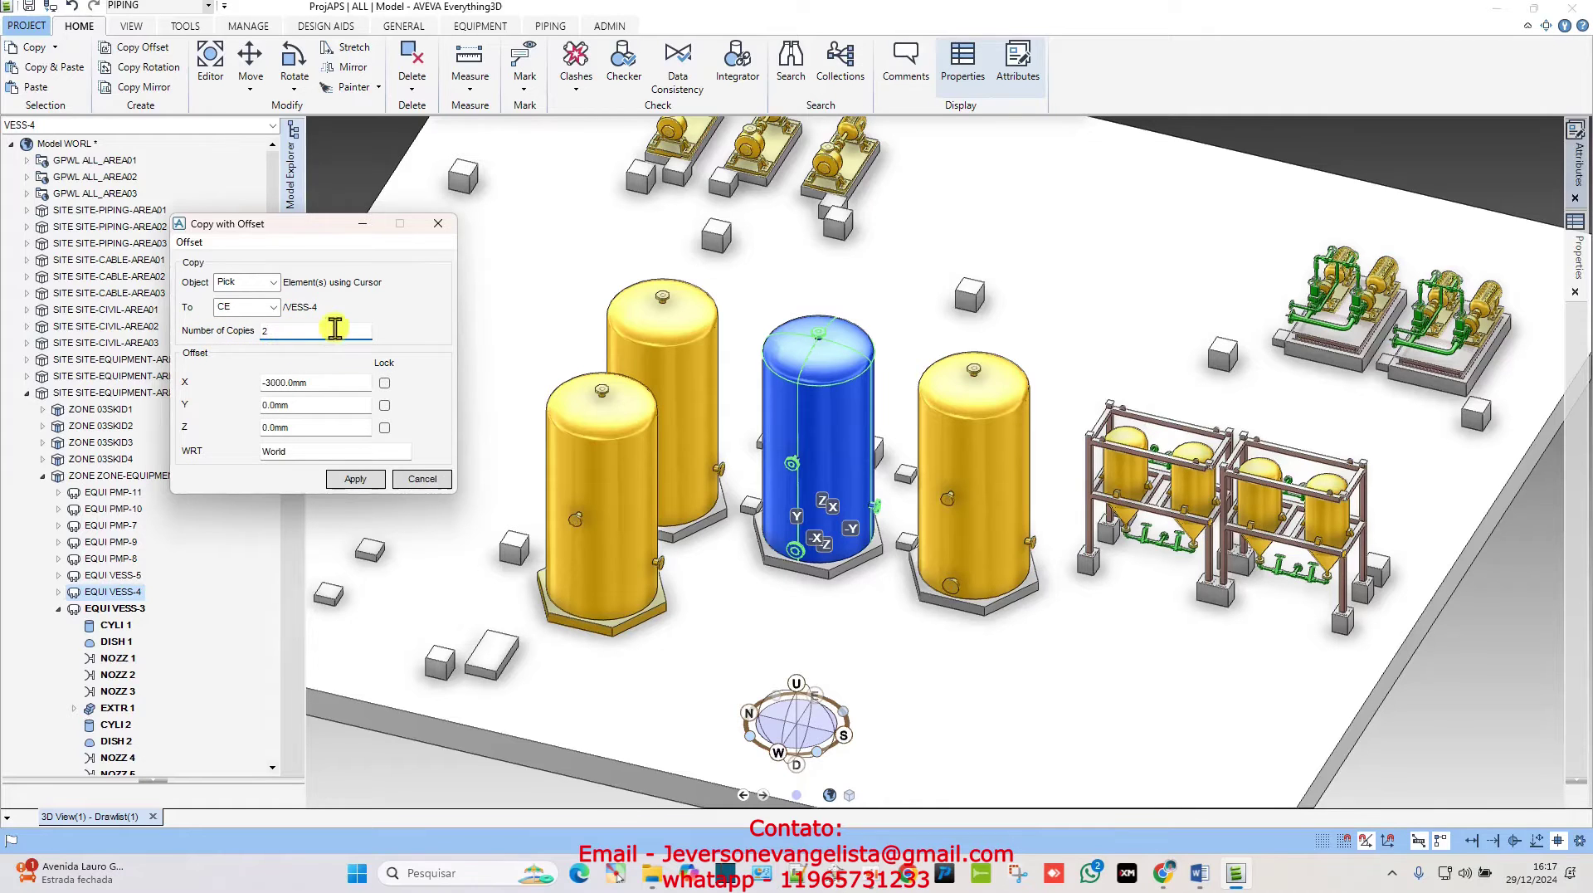
- Pick the shell, dished head and nozzles of VESS-4 together with its hexagonal base as the items to copy
click(365, 484)
scroll(812, 347, up, 2)
scroll(812, 347, up, 2)
scroll(805, 330, up, 2)
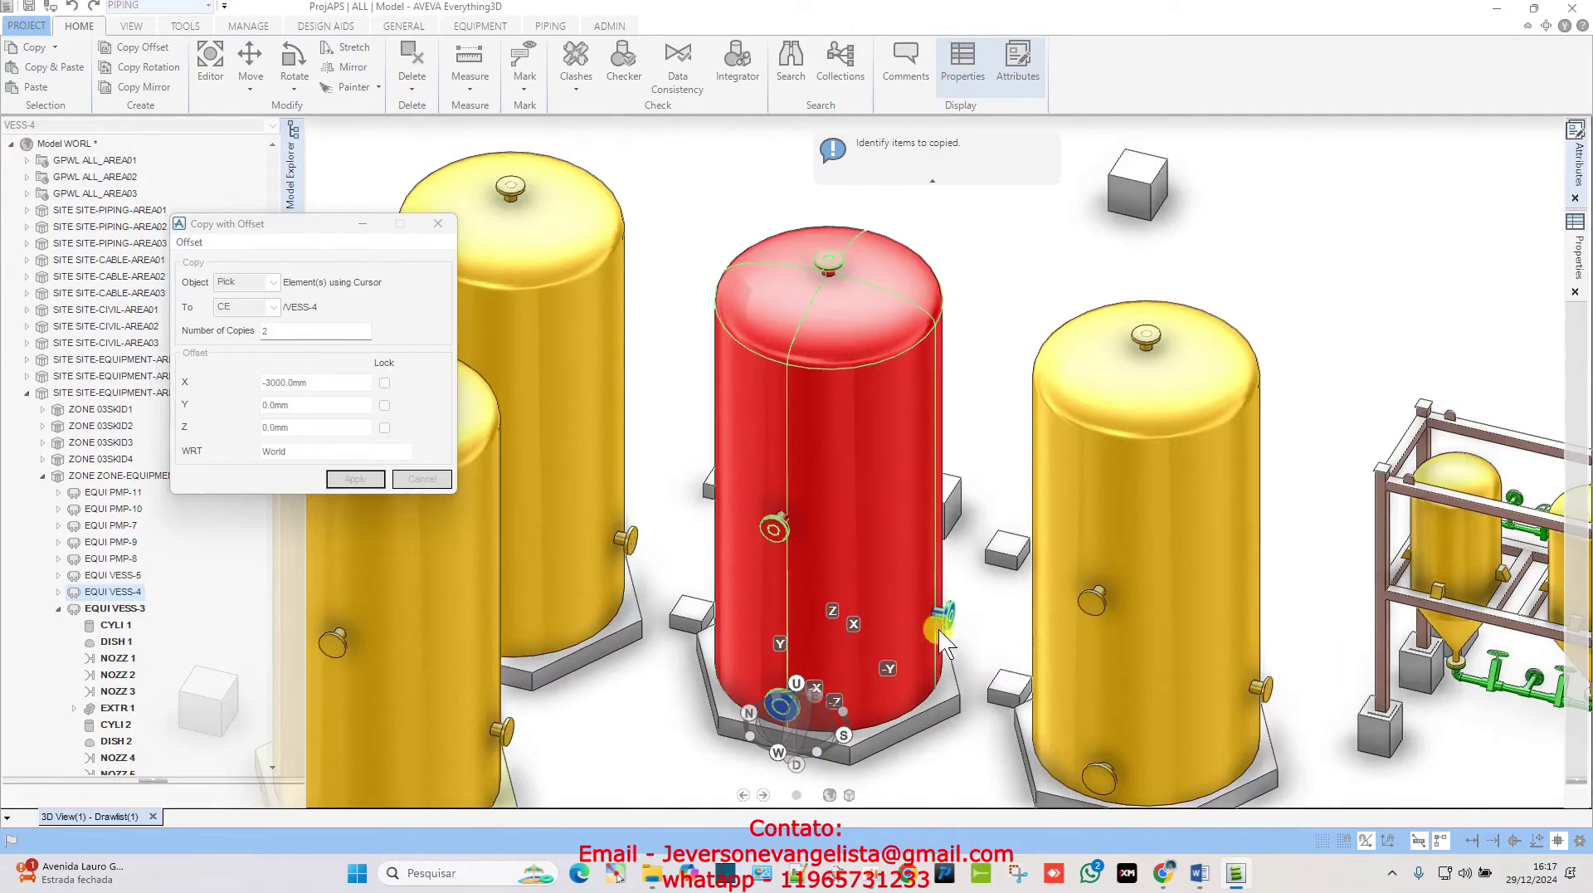
scroll(772, 634, down, 2)
scroll(788, 659, up, 2)
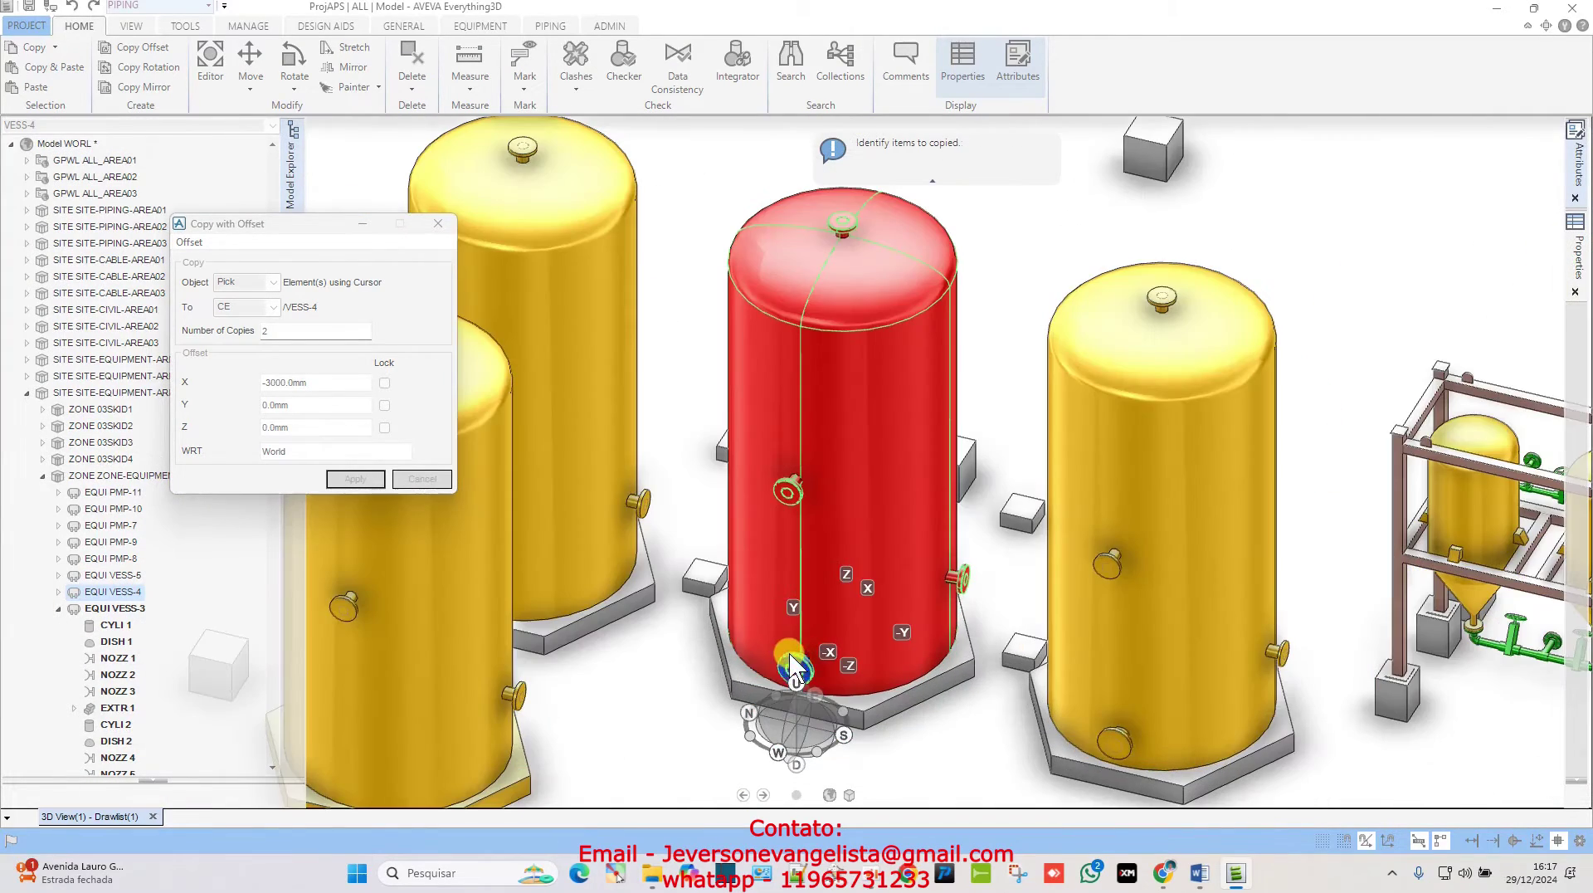
scroll(779, 495, down, 3)
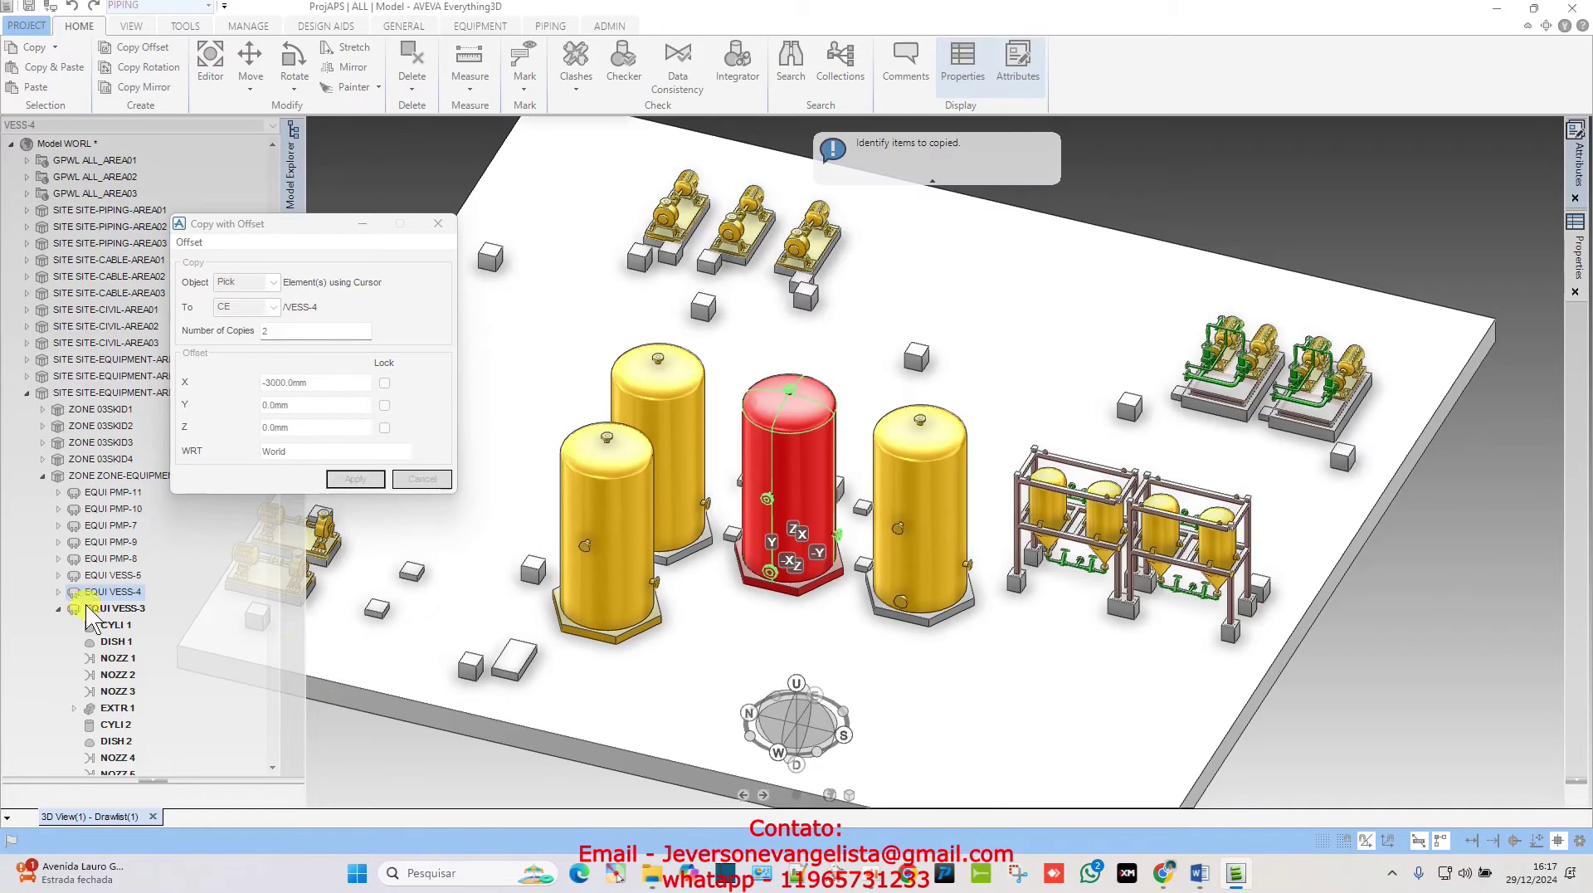
click(811, 448)
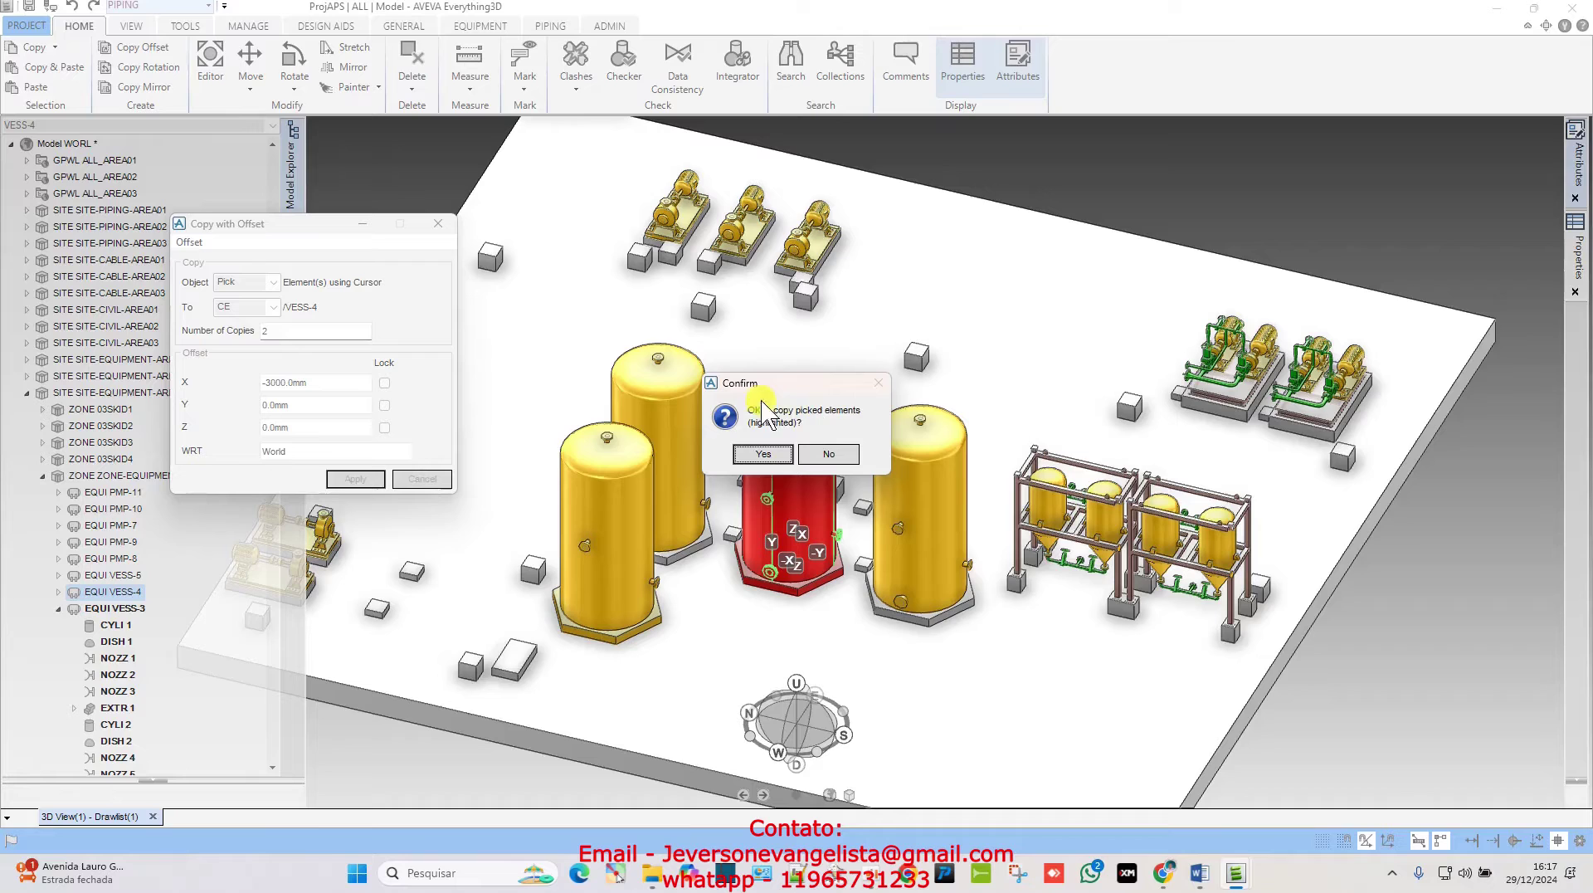
- Copy the picked VESS-4 elements, retain the created copies, and end the offset copying
click(758, 453)
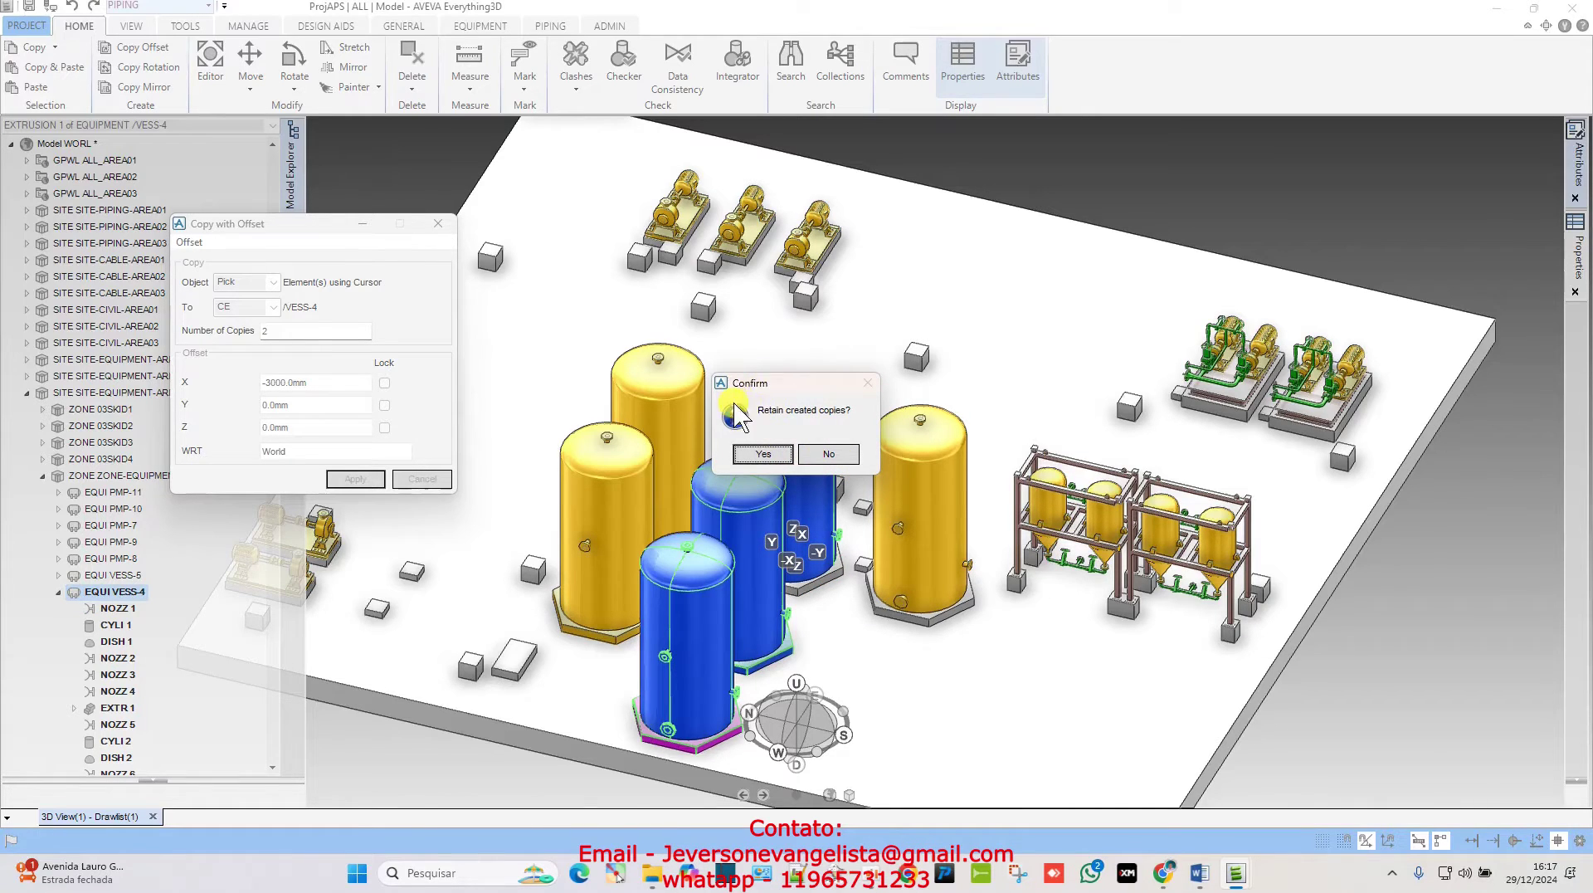
click(758, 453)
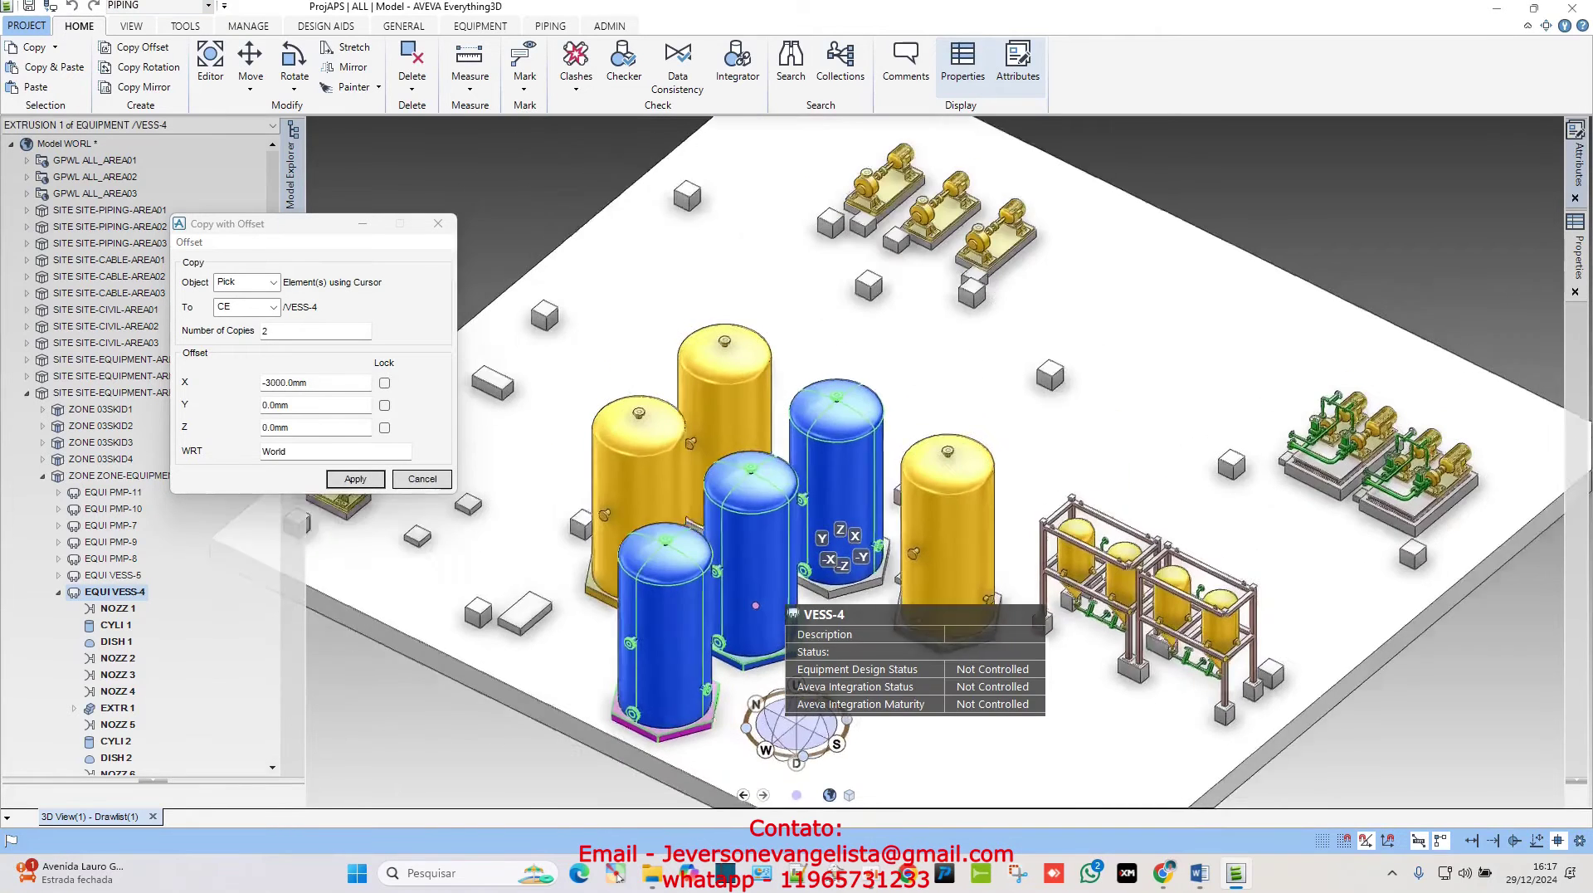
middle_drag(758, 618, 870, 498)
scroll(856, 428, up, 2)
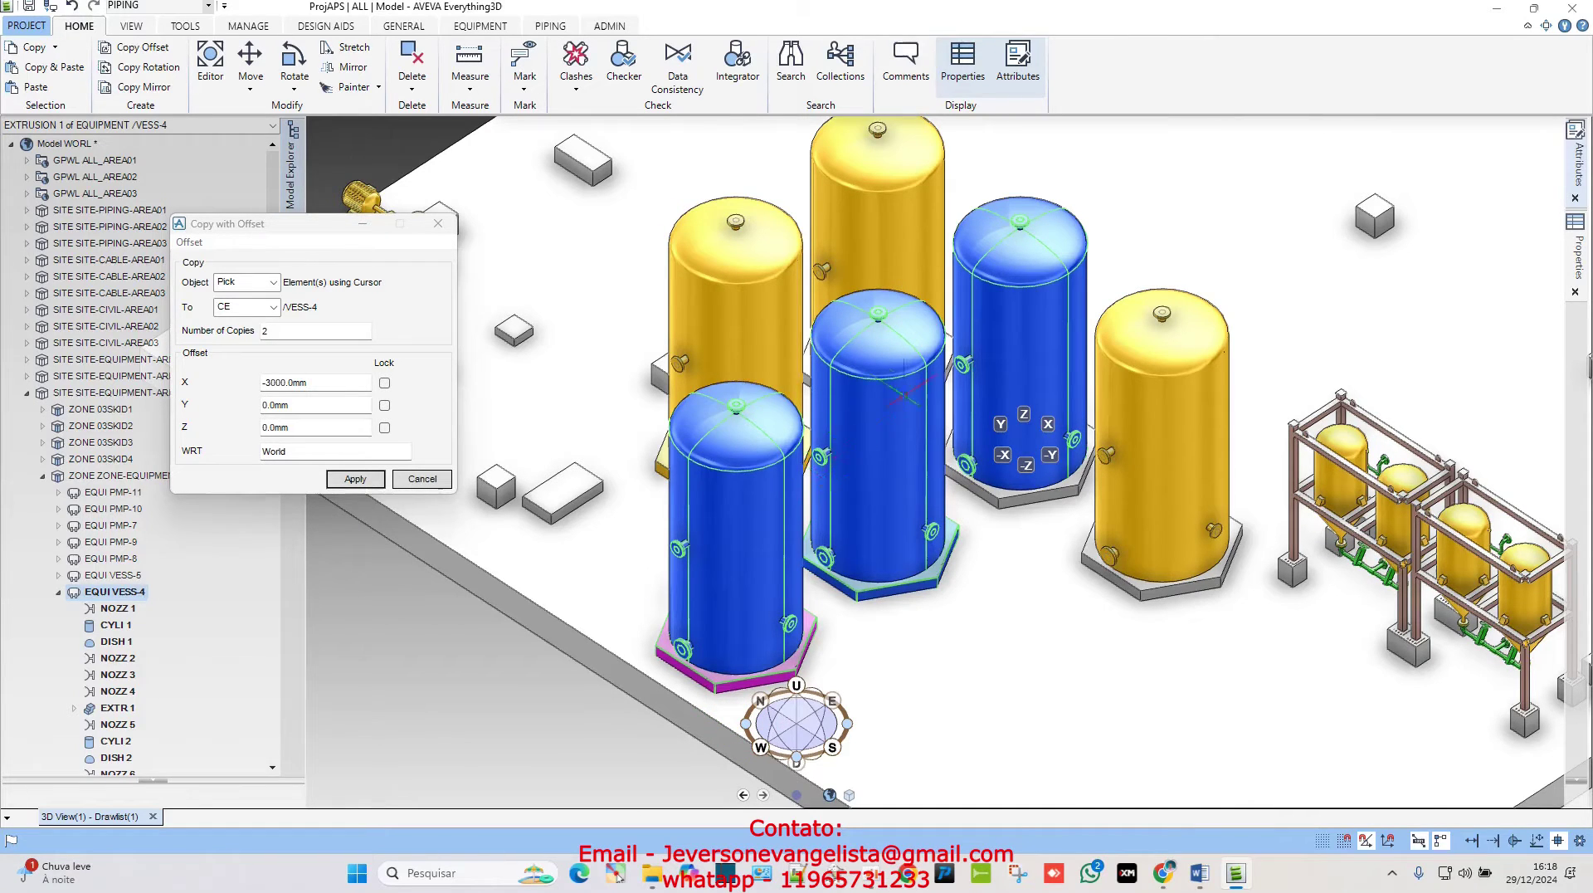
click(307, 382)
click(422, 478)
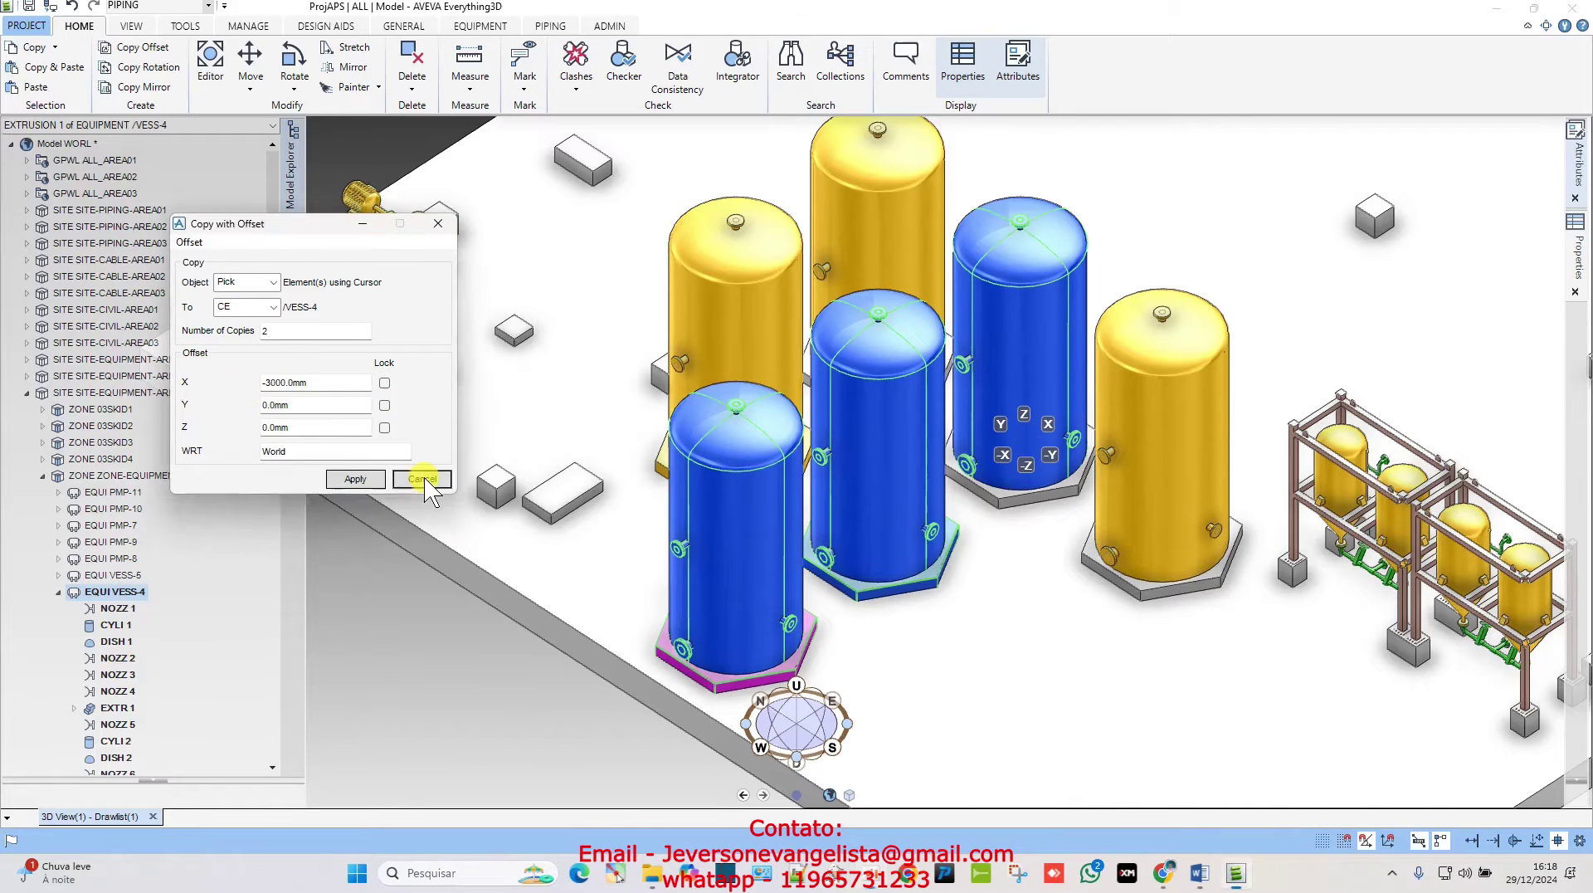
- Undo the offset copies of the picked VESS-4 and VESS-3 elements
key(ctrl+z)
key(ctrl+z)
scroll(881, 421, down, 2)
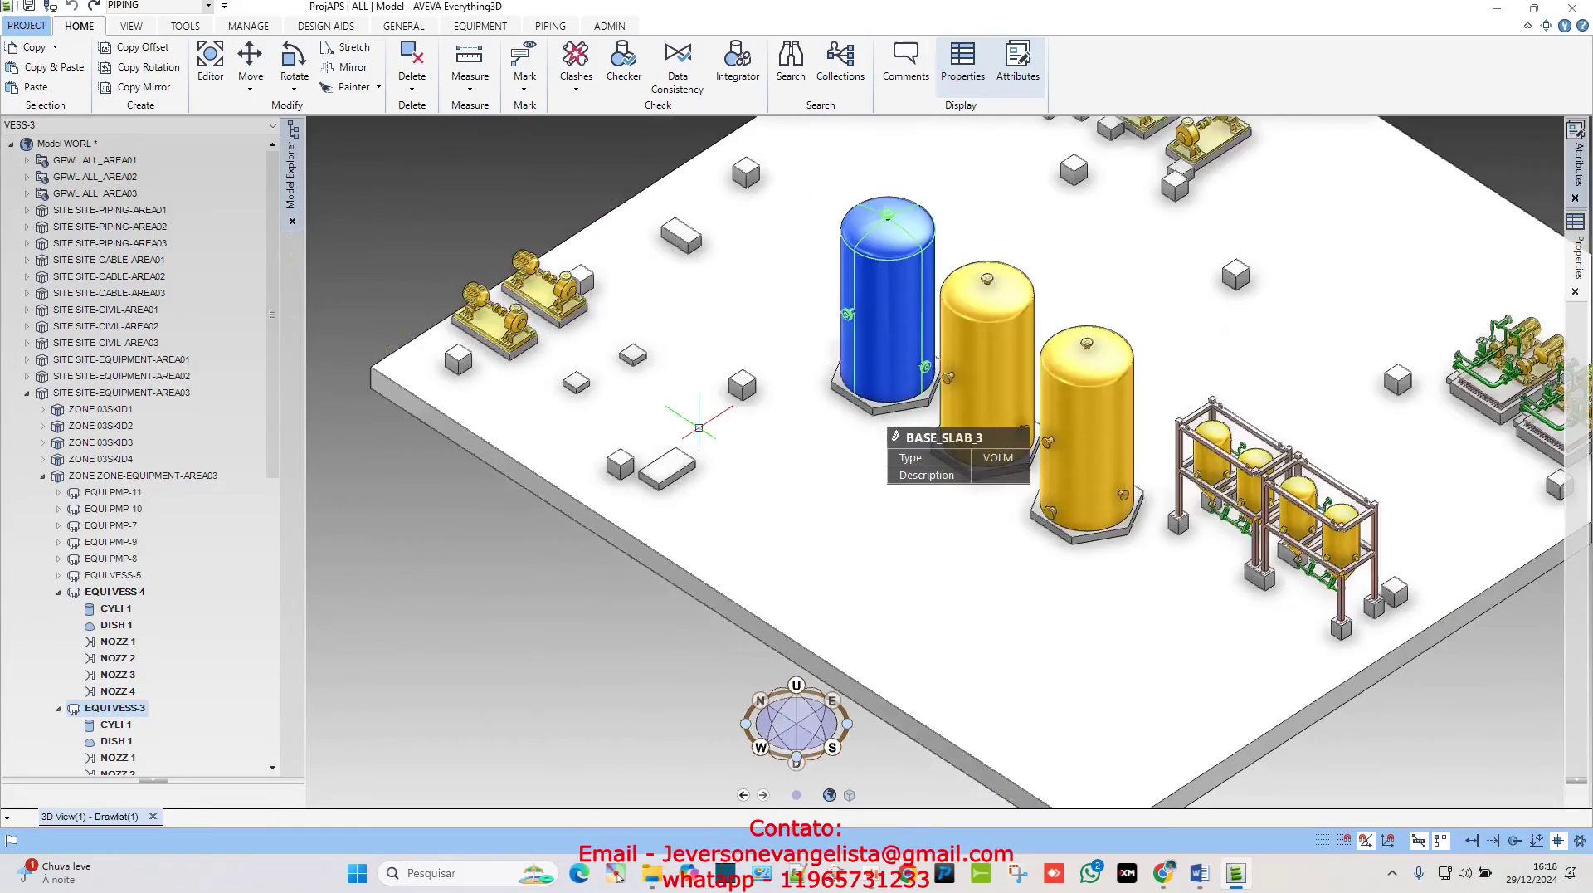
- Select pump PMP-11 and start an offset copy with the current element (CE) as the object to copy
middle_drag(705, 424, 766, 479)
scroll(610, 531, up, 4)
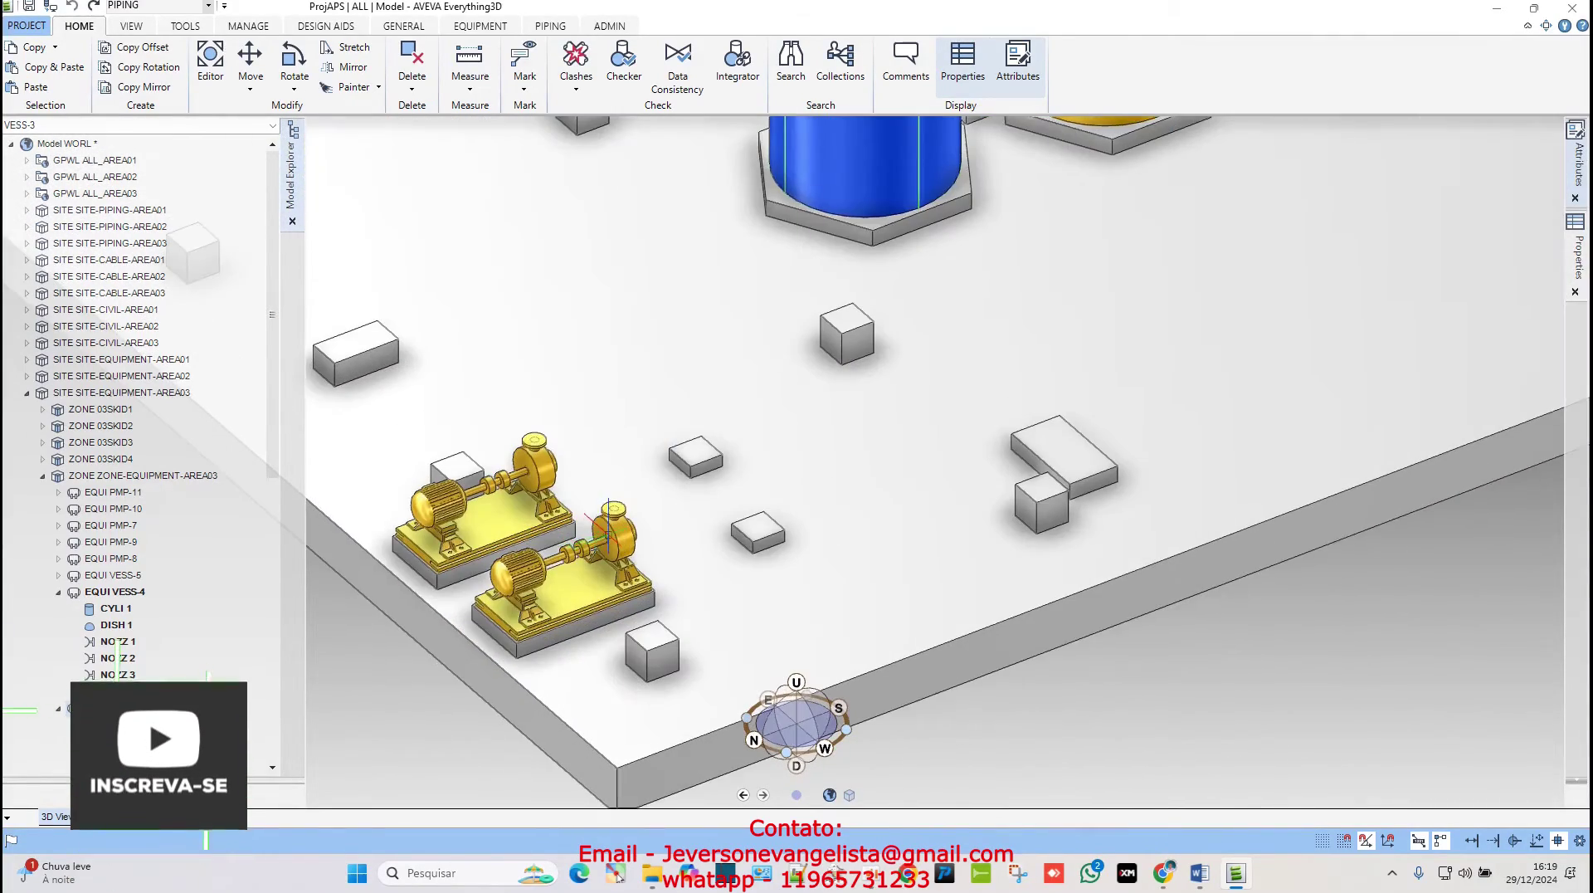
ctrl+click(610, 536)
scroll(635, 526, down, 4)
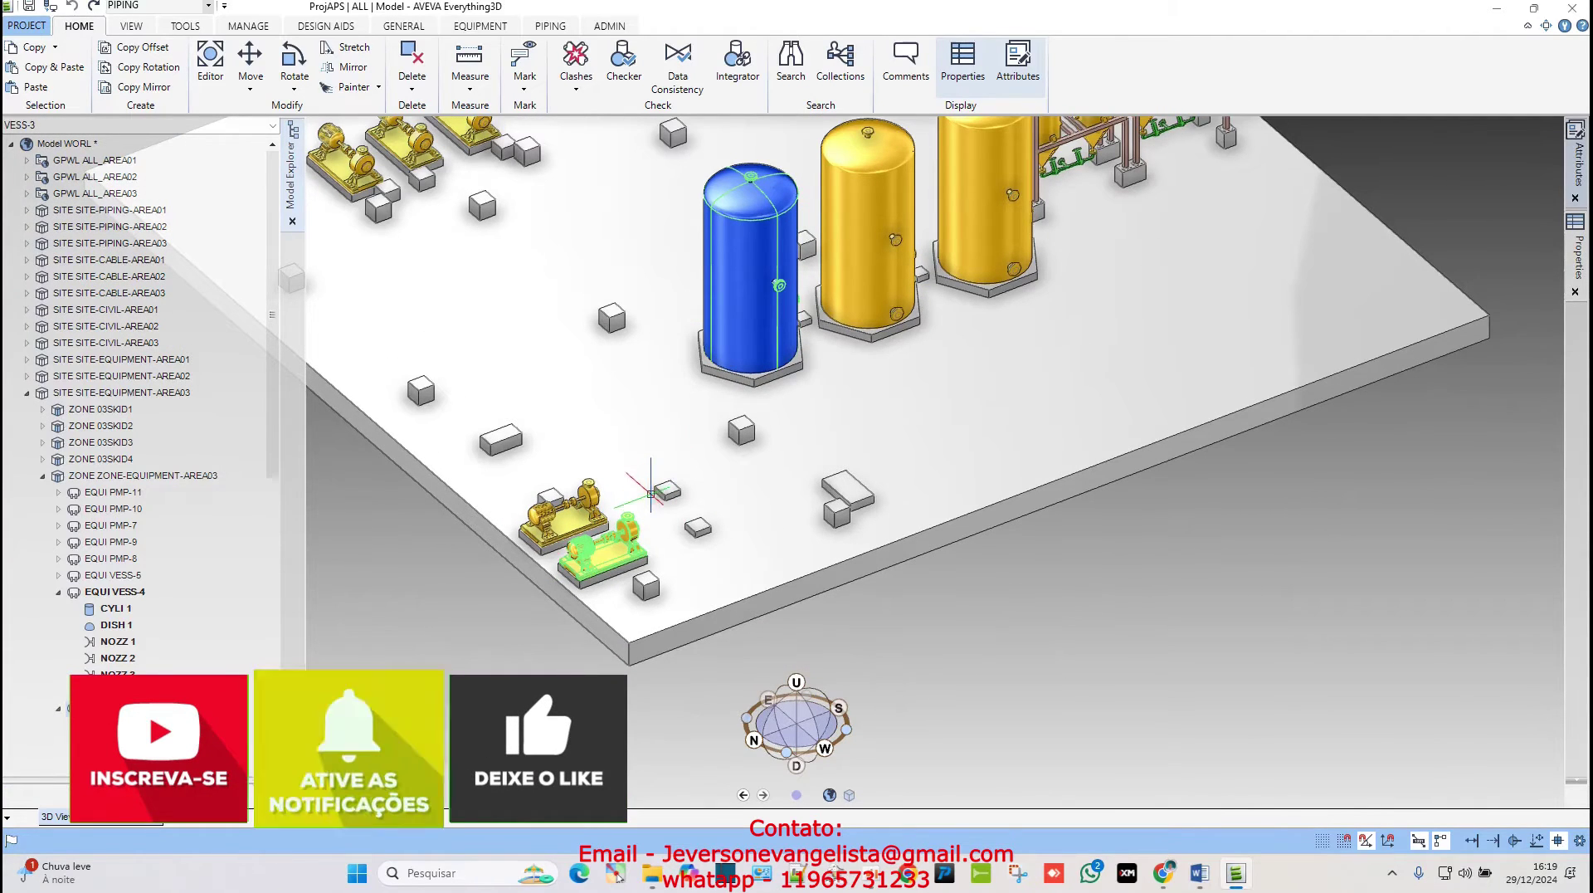
scroll(650, 496, up, 2)
click(629, 508)
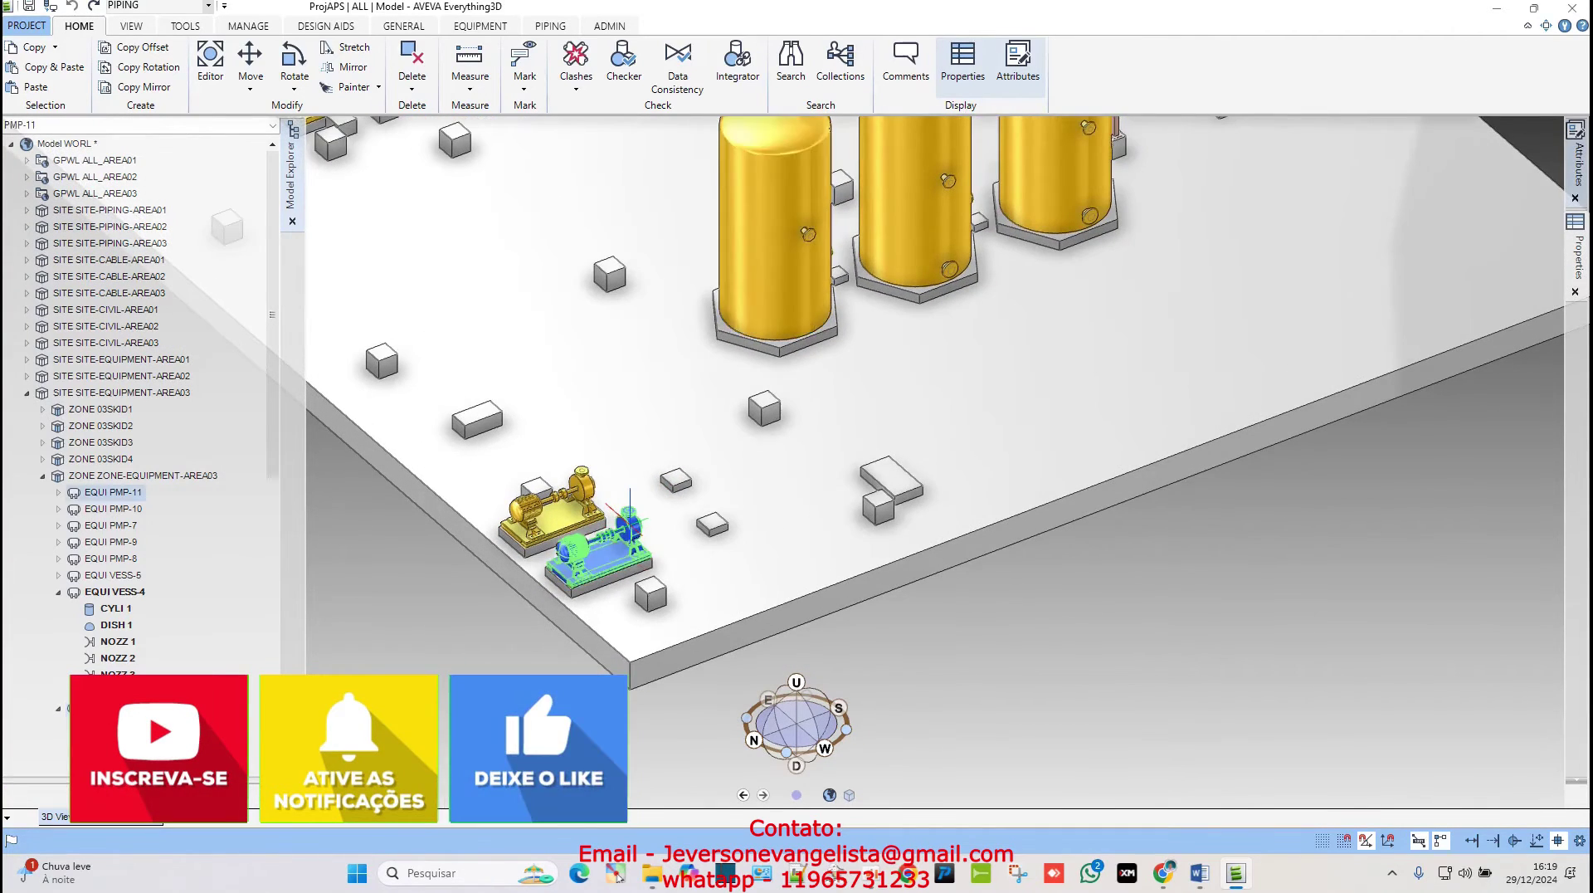
middle_drag(901, 472, 853, 496)
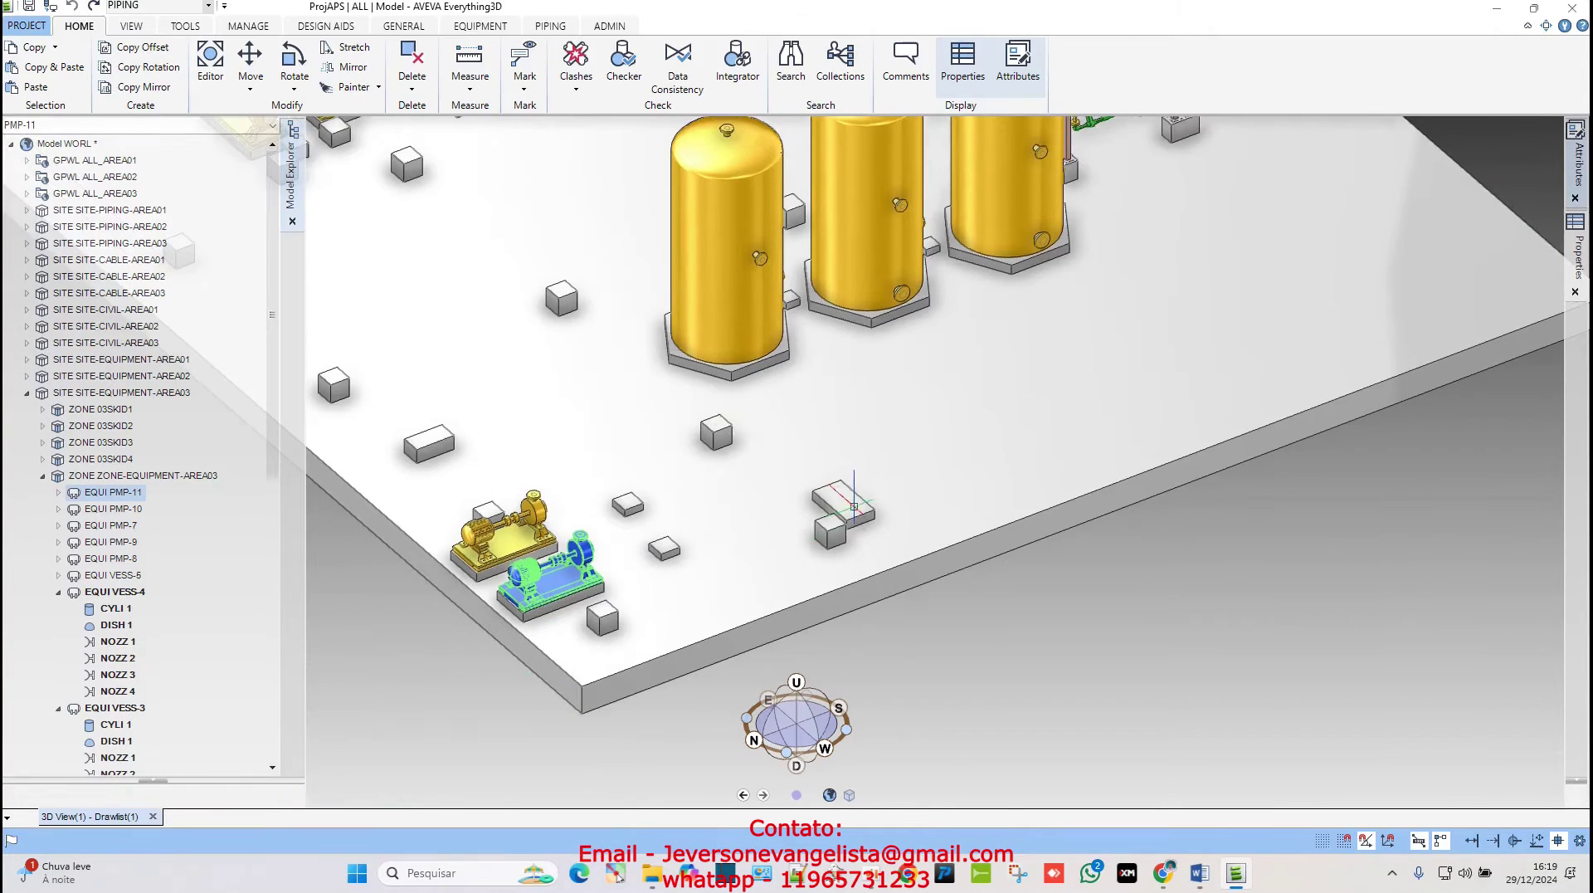
click(155, 48)
drag(307, 225, 317, 327)
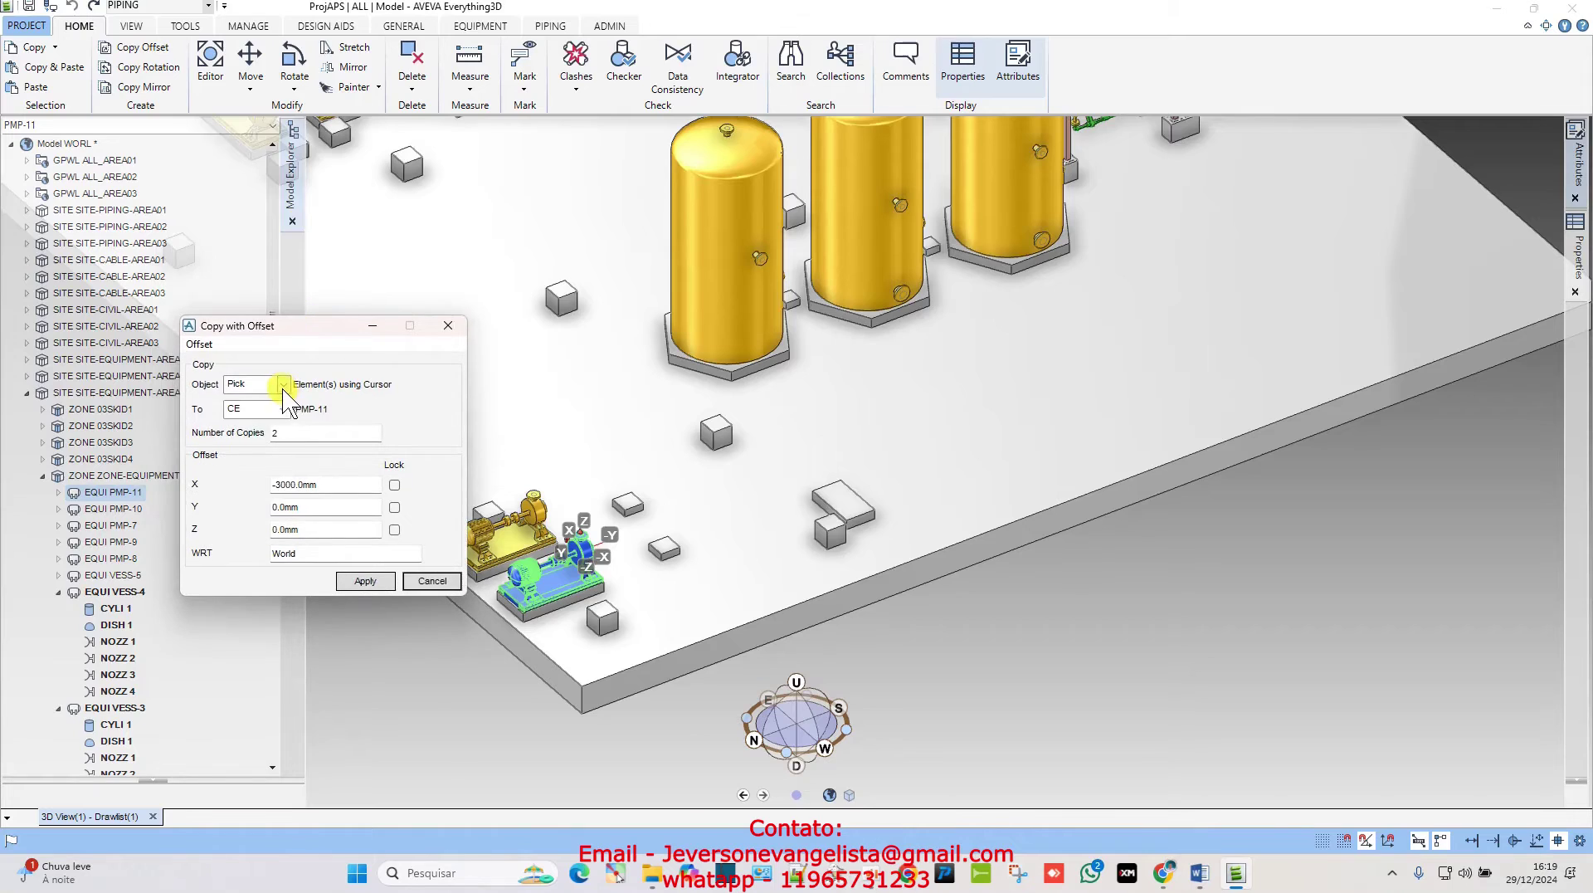
click(282, 384)
click(241, 400)
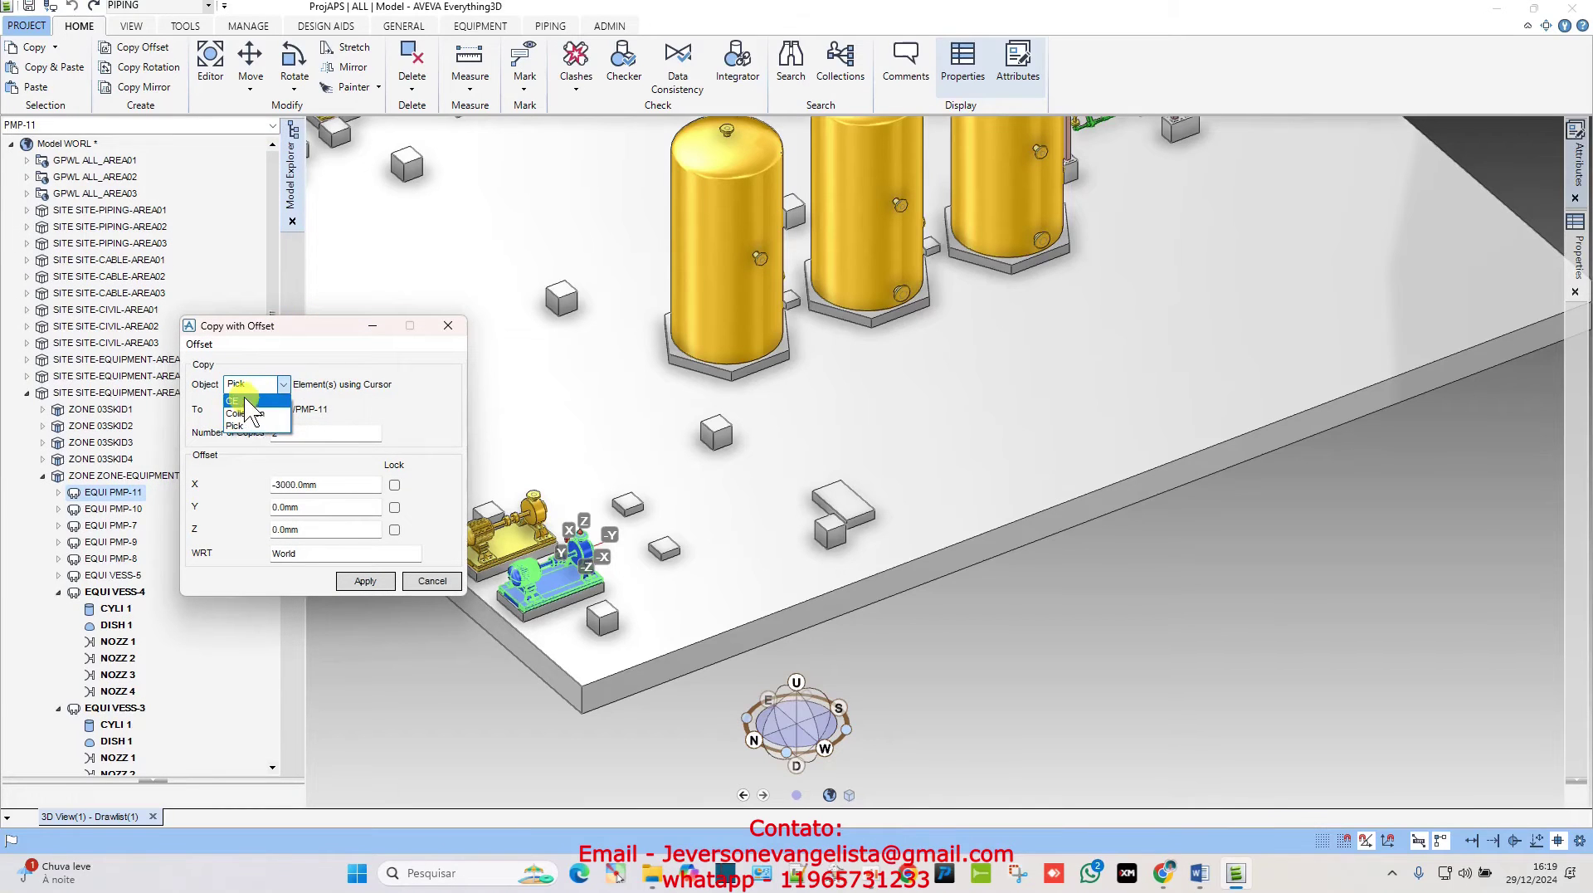
- Set the X offset to 0 mm and the number of copies to 1
click(278, 487)
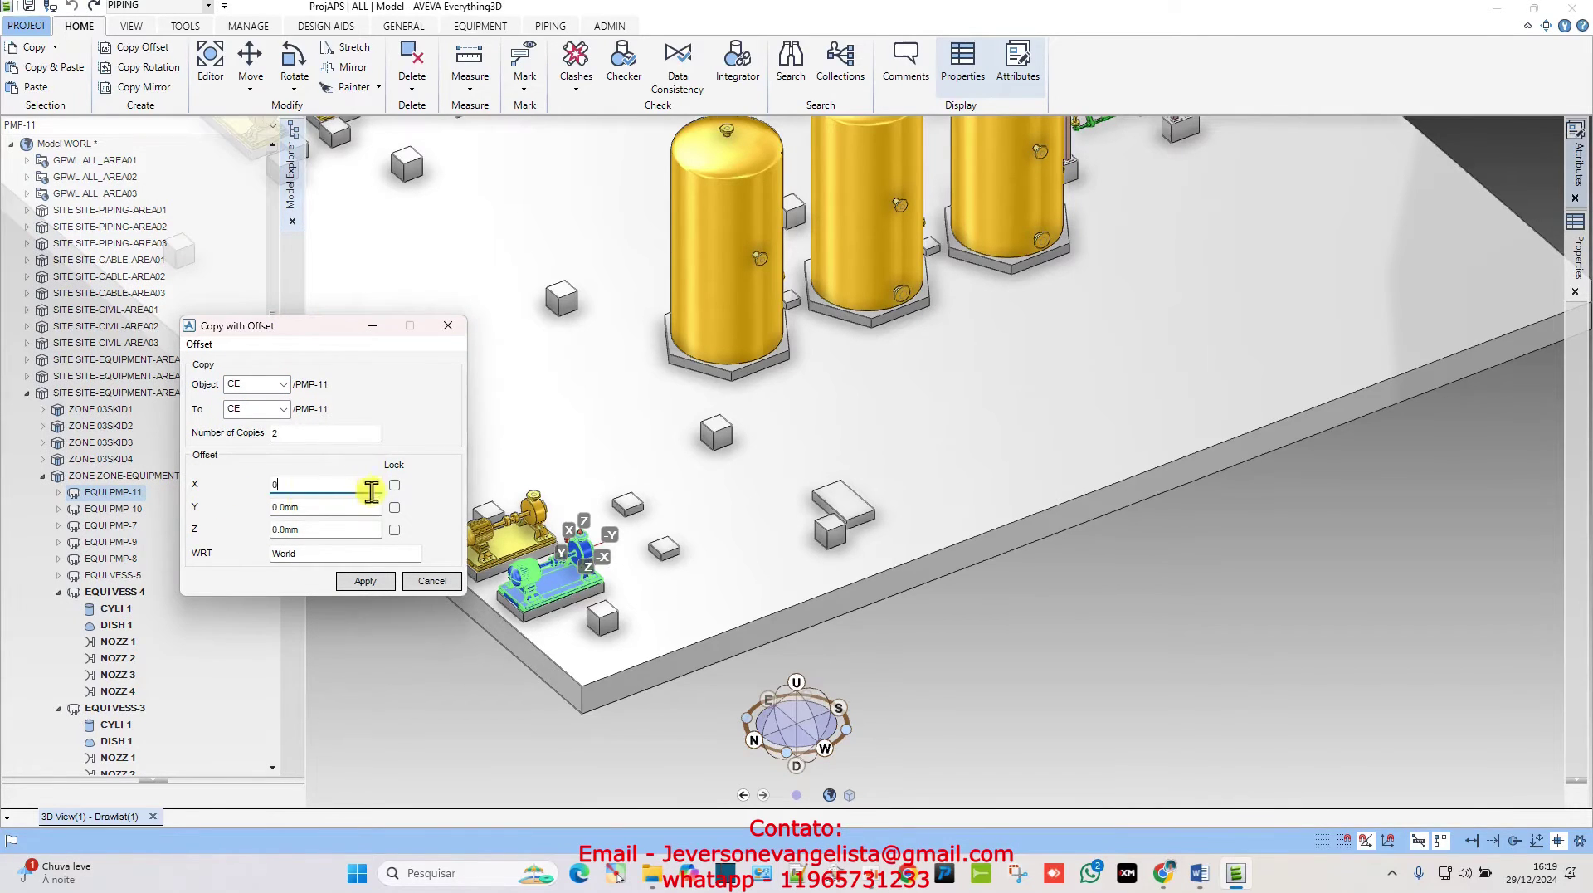
click(303, 506)
double_click(296, 432)
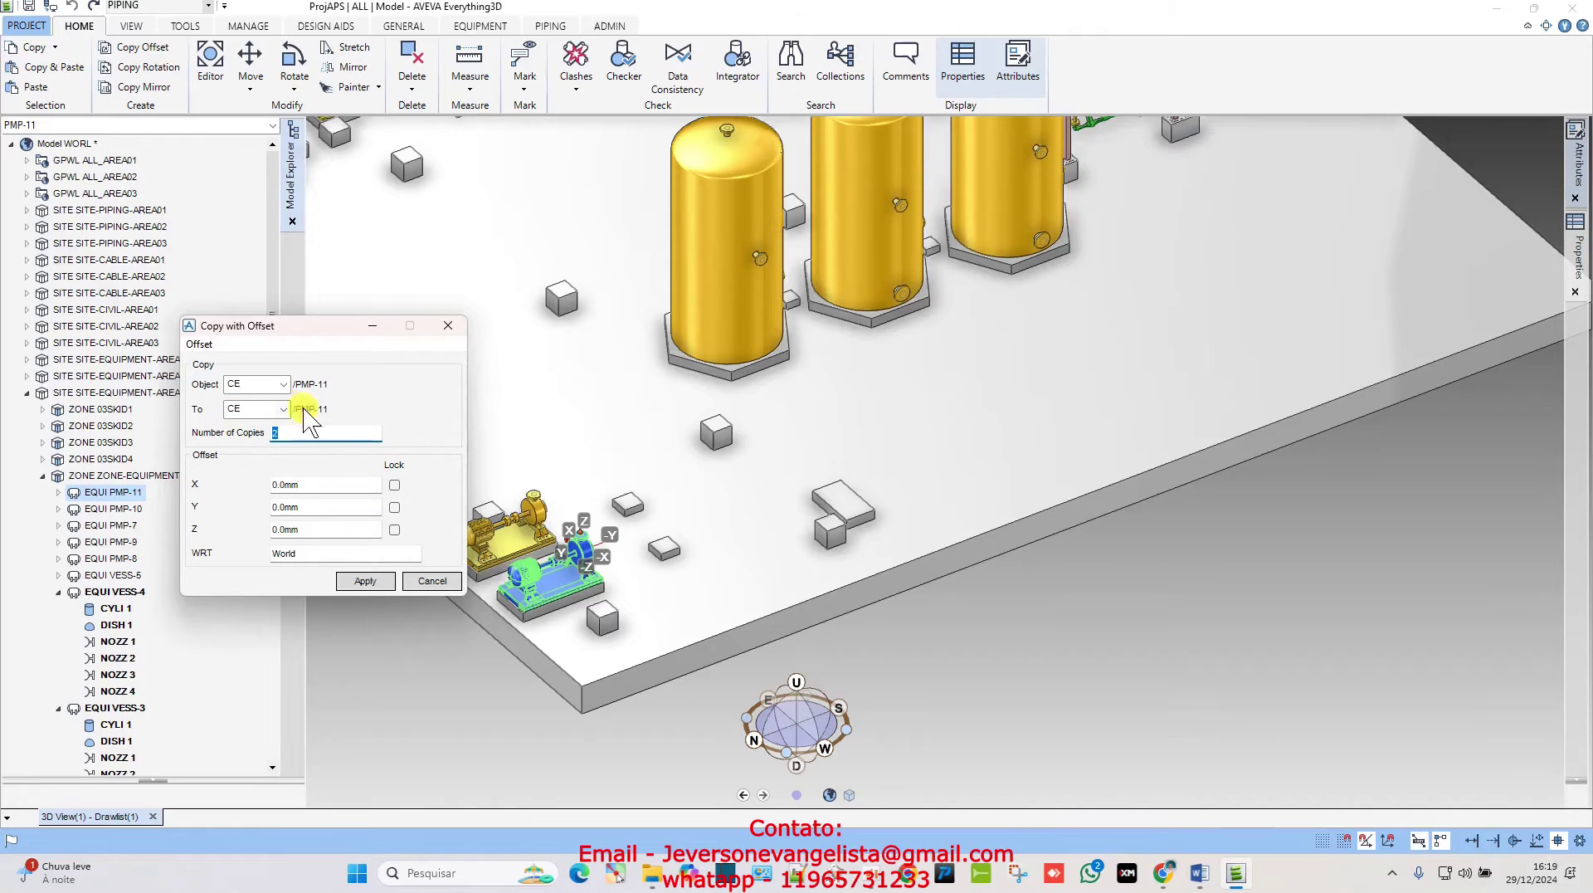
text(1)
click(300, 488)
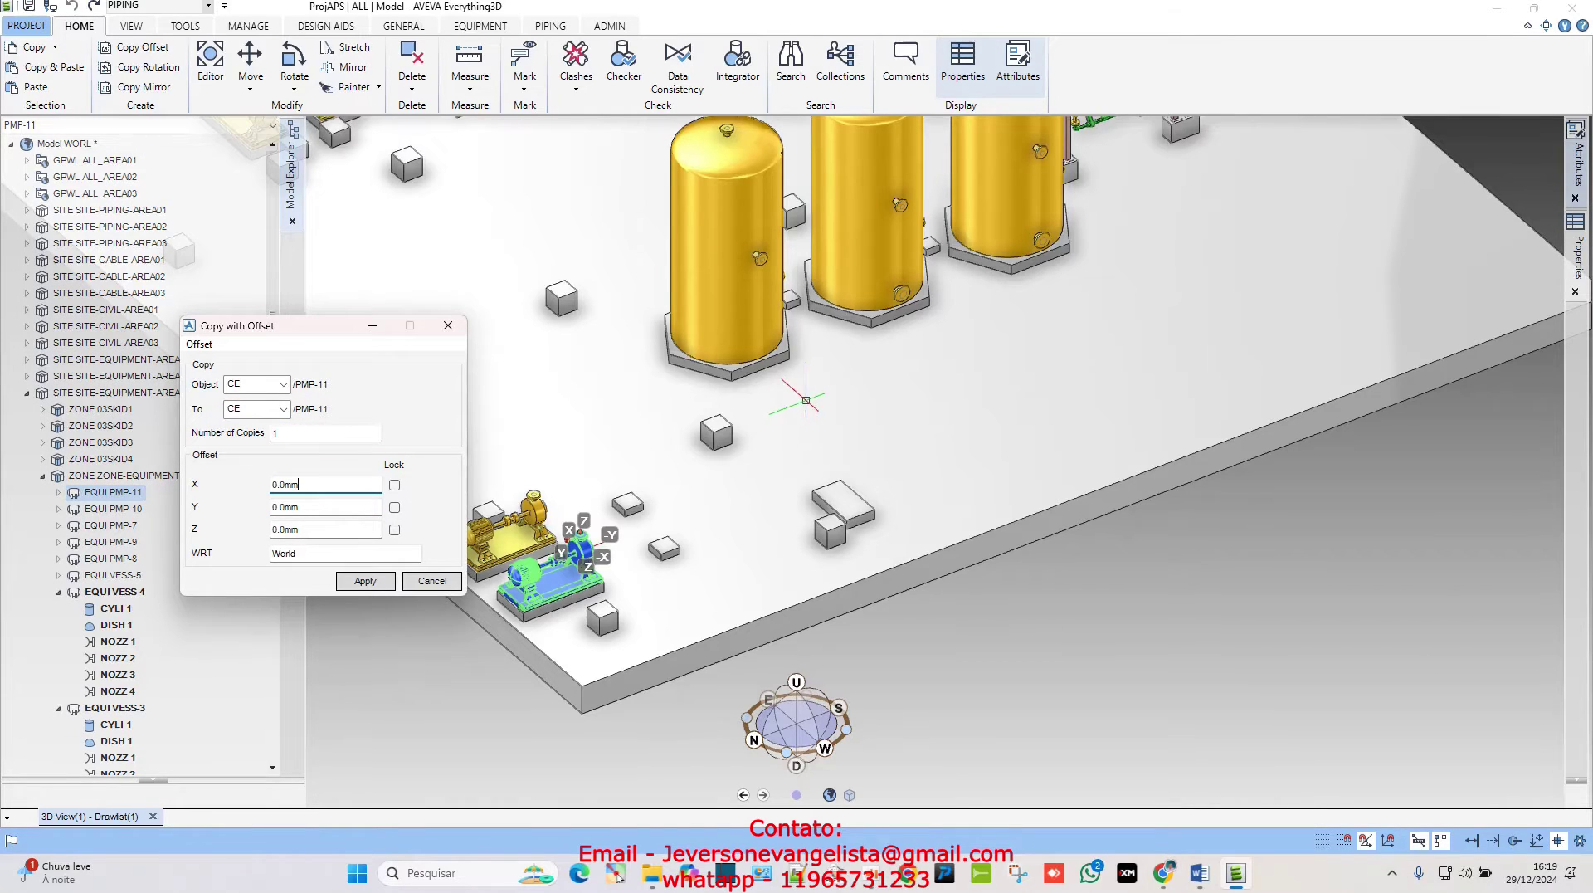
- Derive the copy offset from a design point on the PMP-11 plinth to a design point at the base of the nearest vessel's shell
click(201, 344)
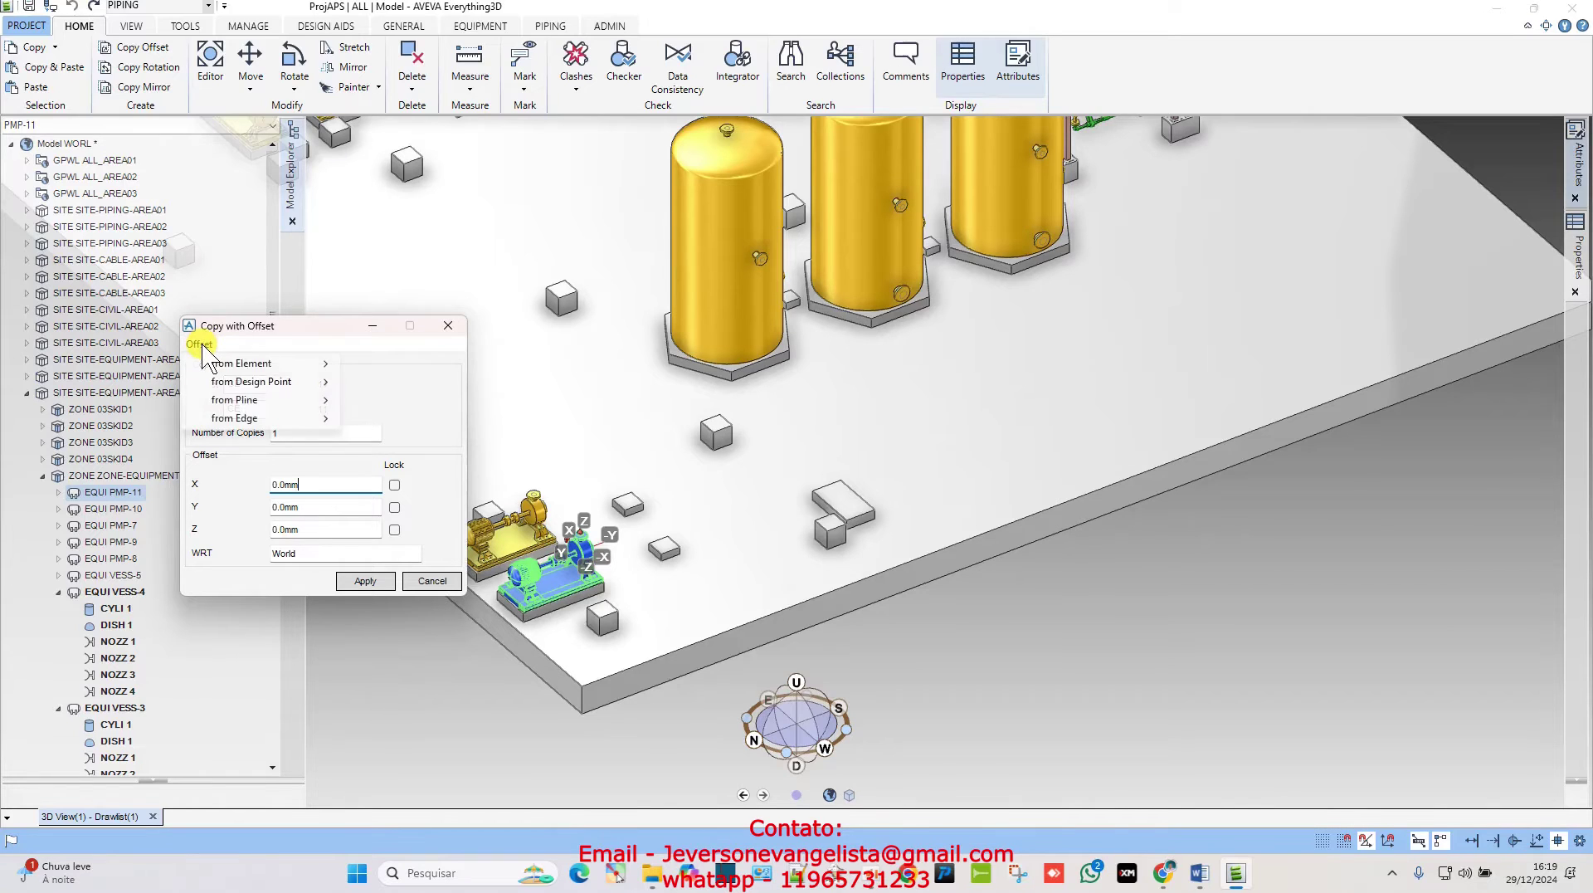
mouse_move(269, 383)
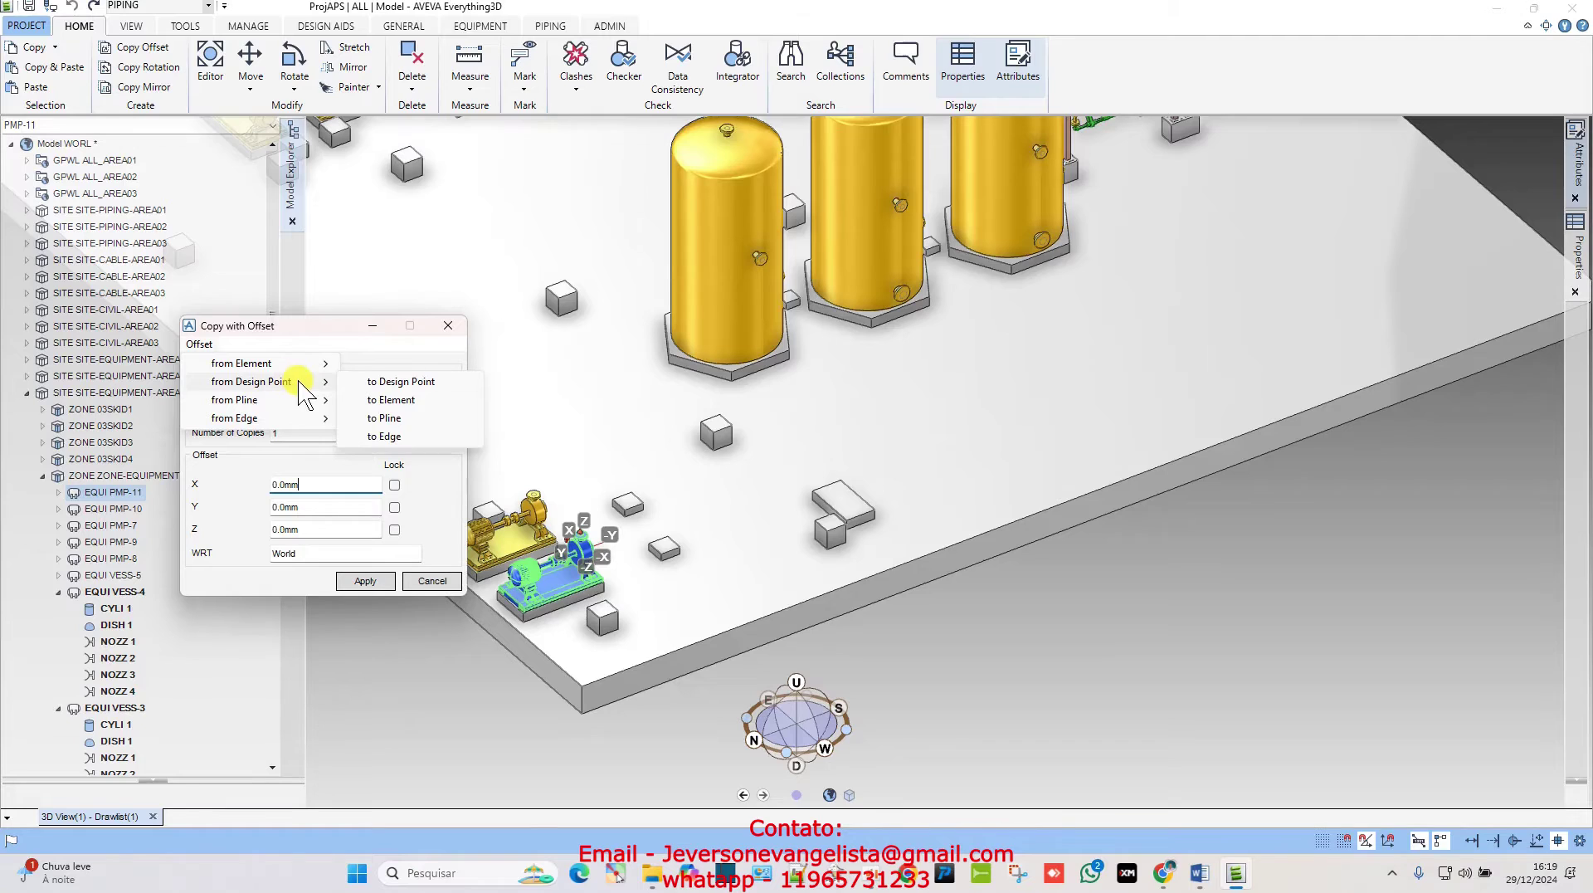
click(405, 382)
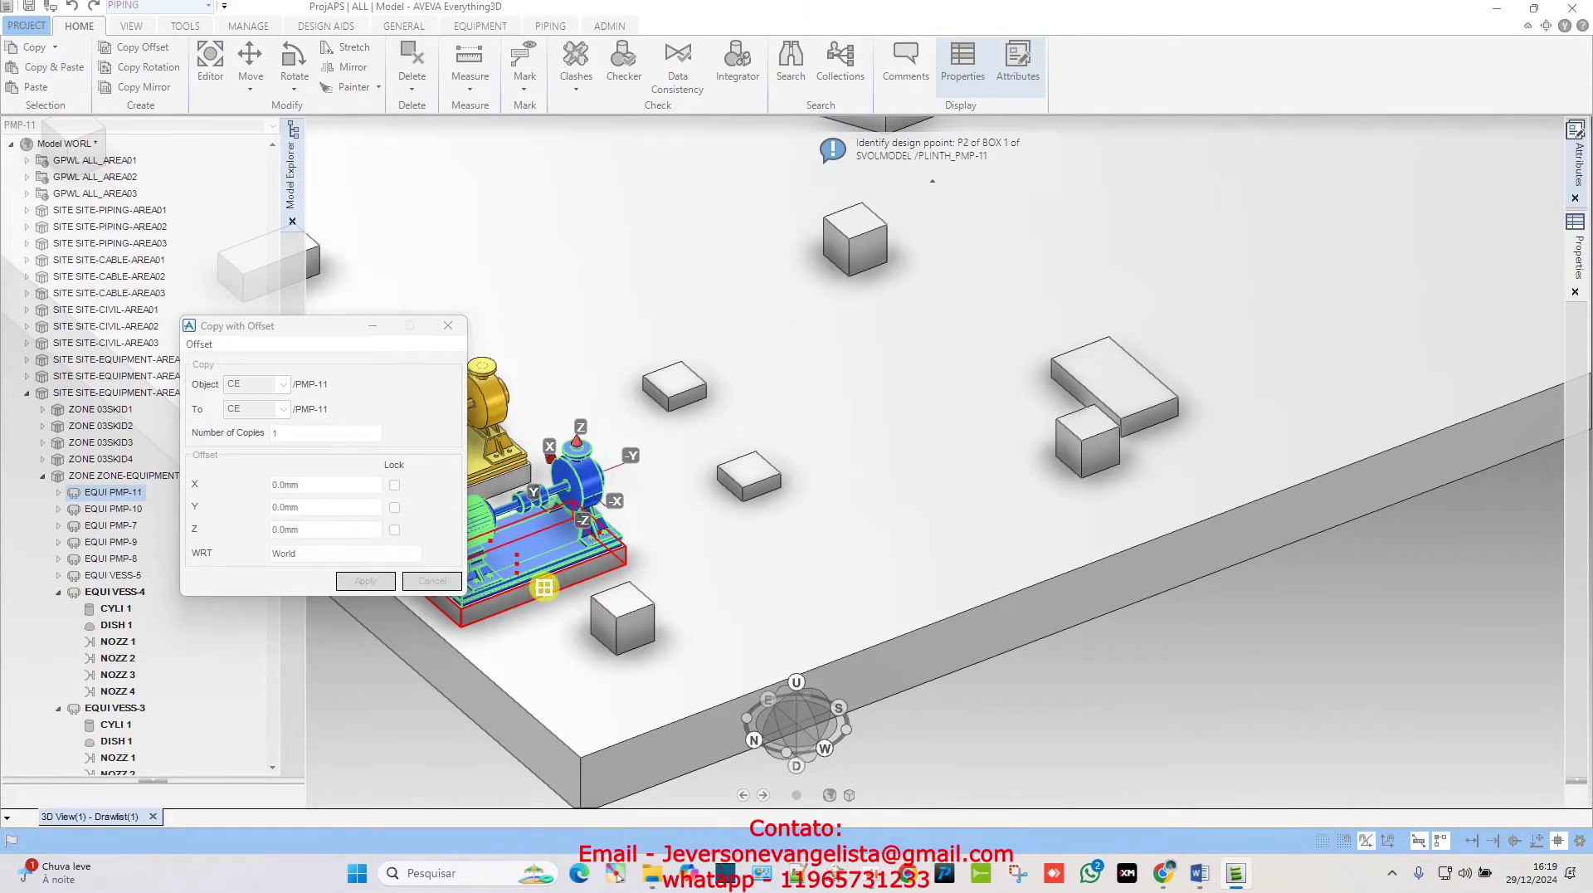
scroll(821, 531, down, 5)
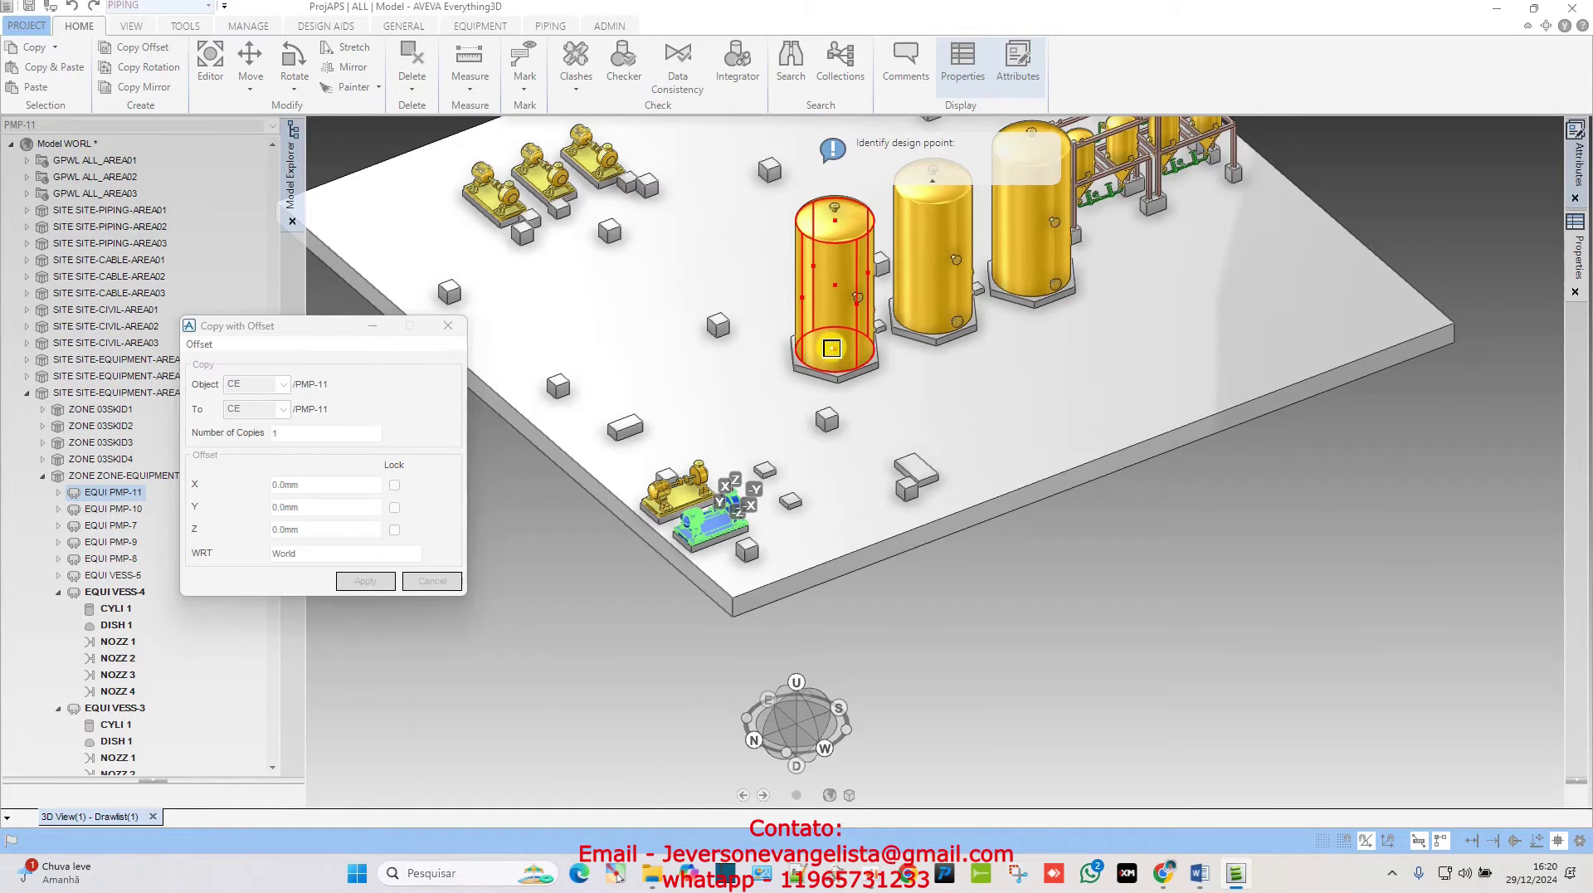
click(833, 348)
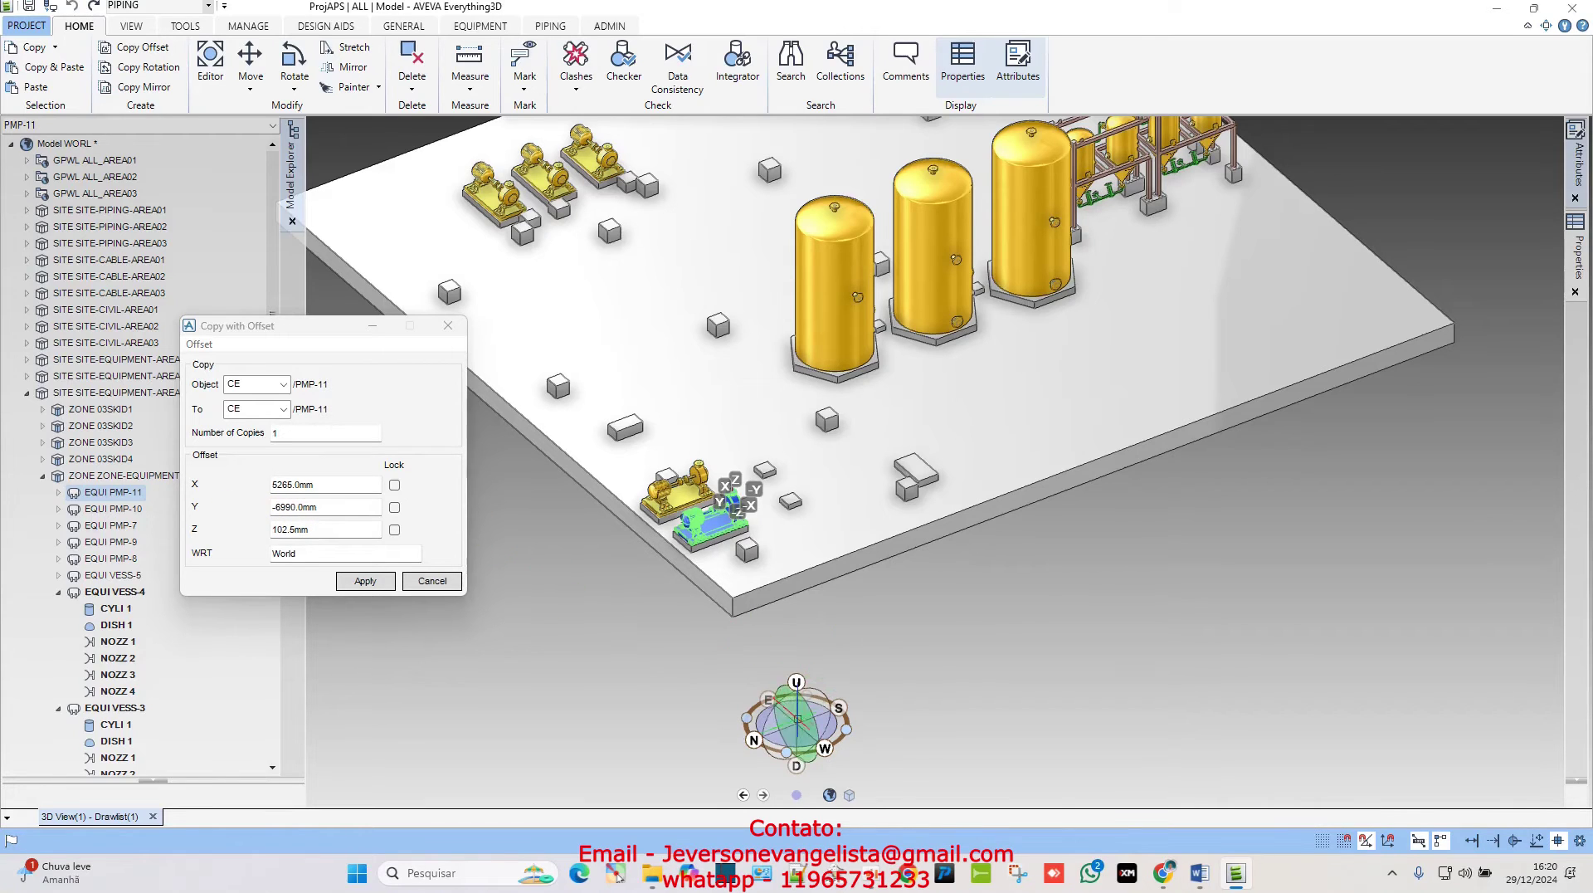
- Set the X and Z offsets to 0 mm, copy PMP-11 along Y only, and retain the copy
scroll(752, 497, up, 3)
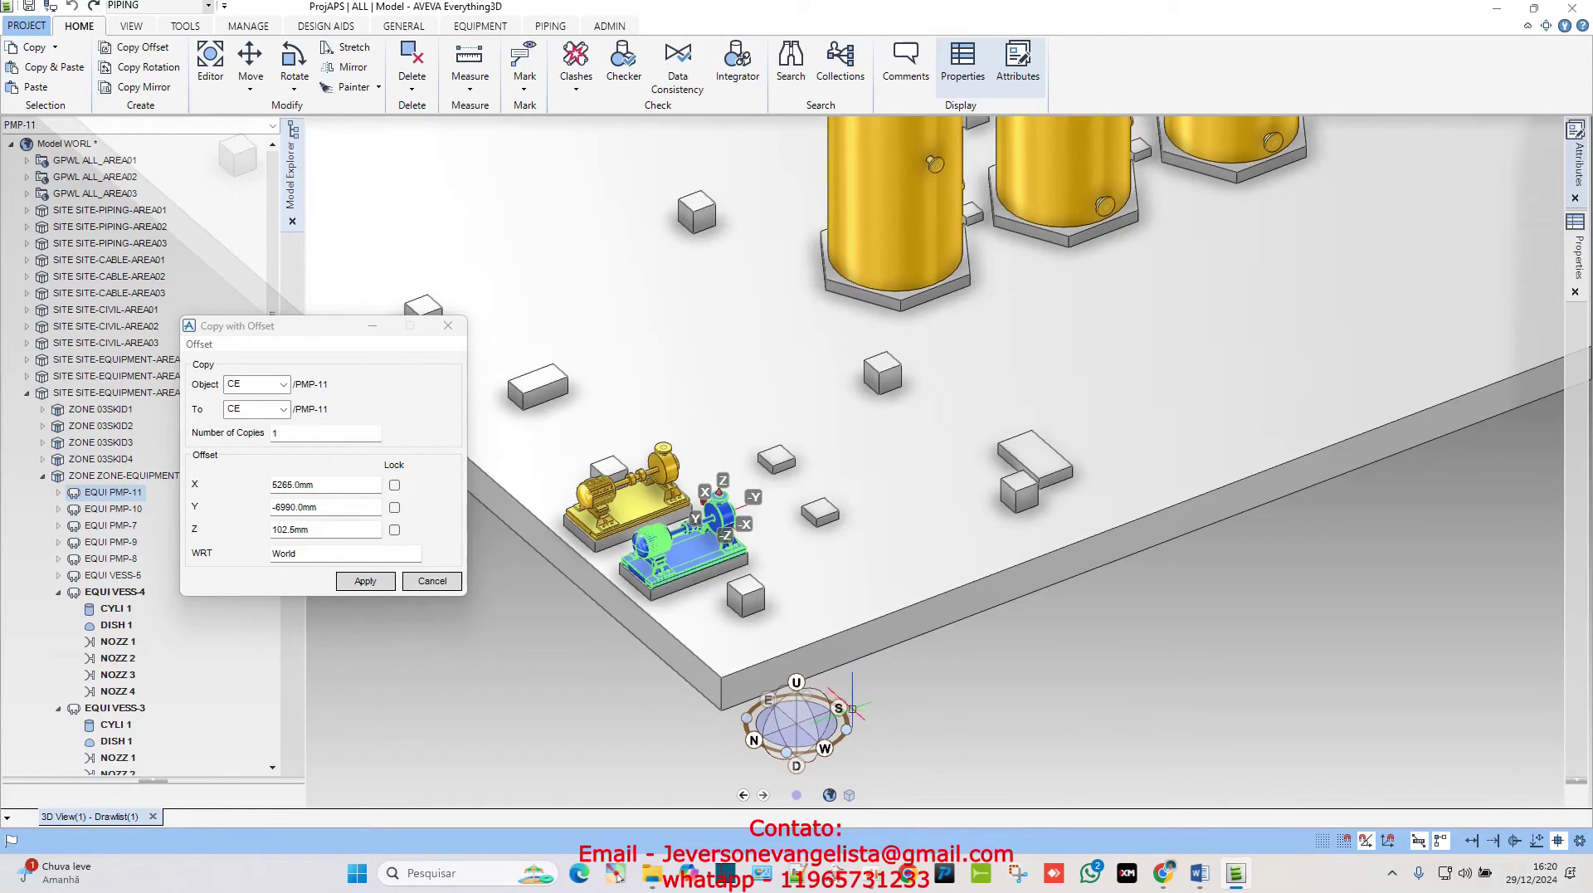
scroll(942, 682, down, 1)
scroll(942, 682, down, 2)
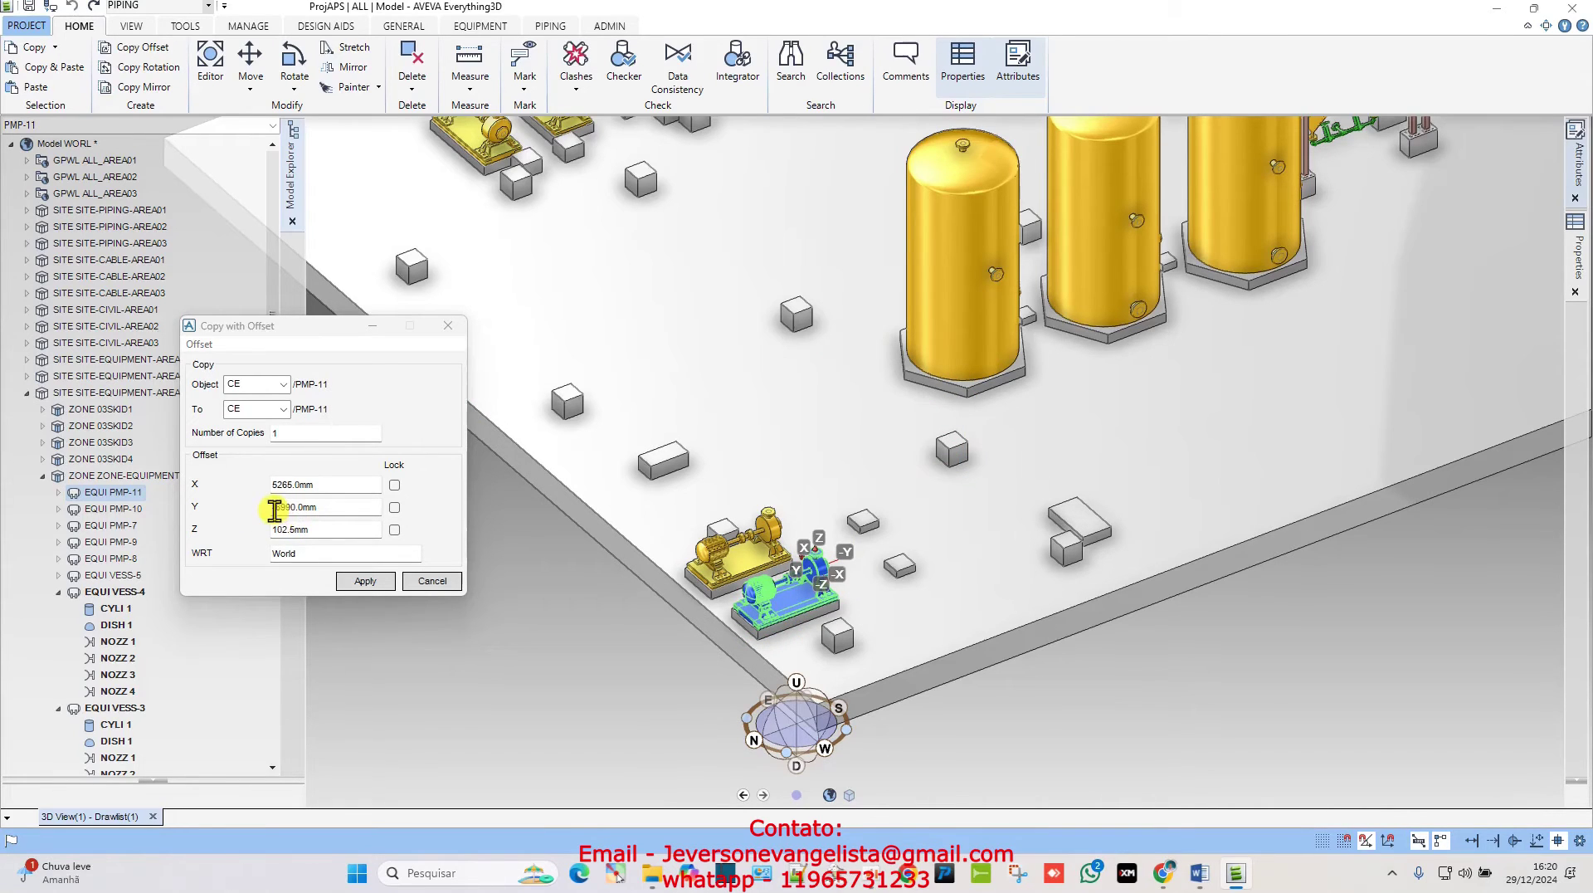
double_click(321, 484)
text(0)
drag(325, 531, 247, 529)
text(0)
click(331, 505)
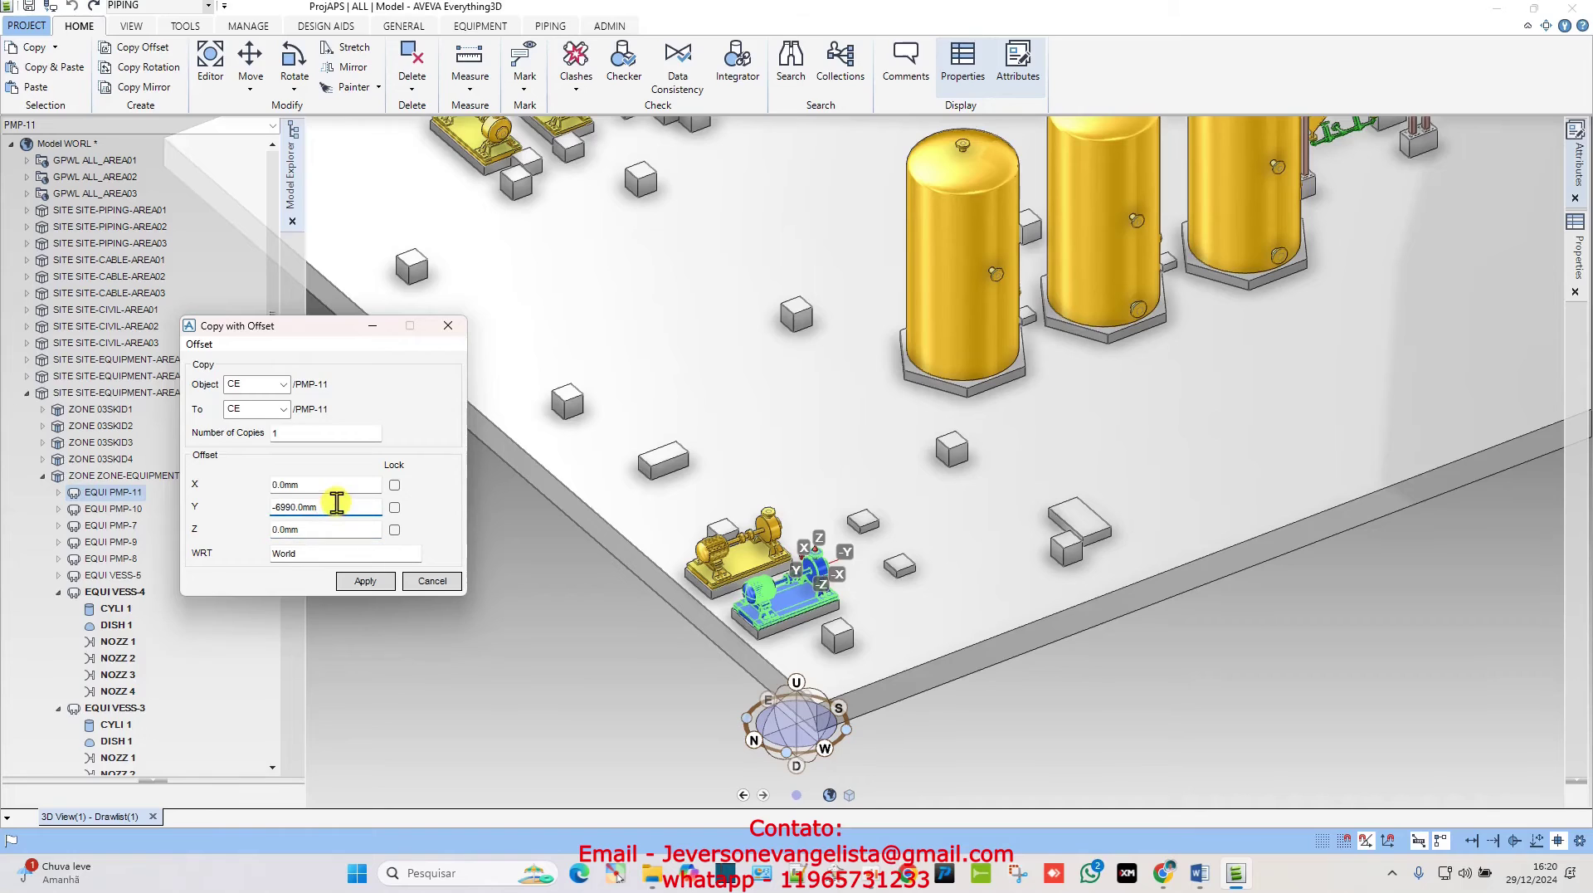
click(365, 580)
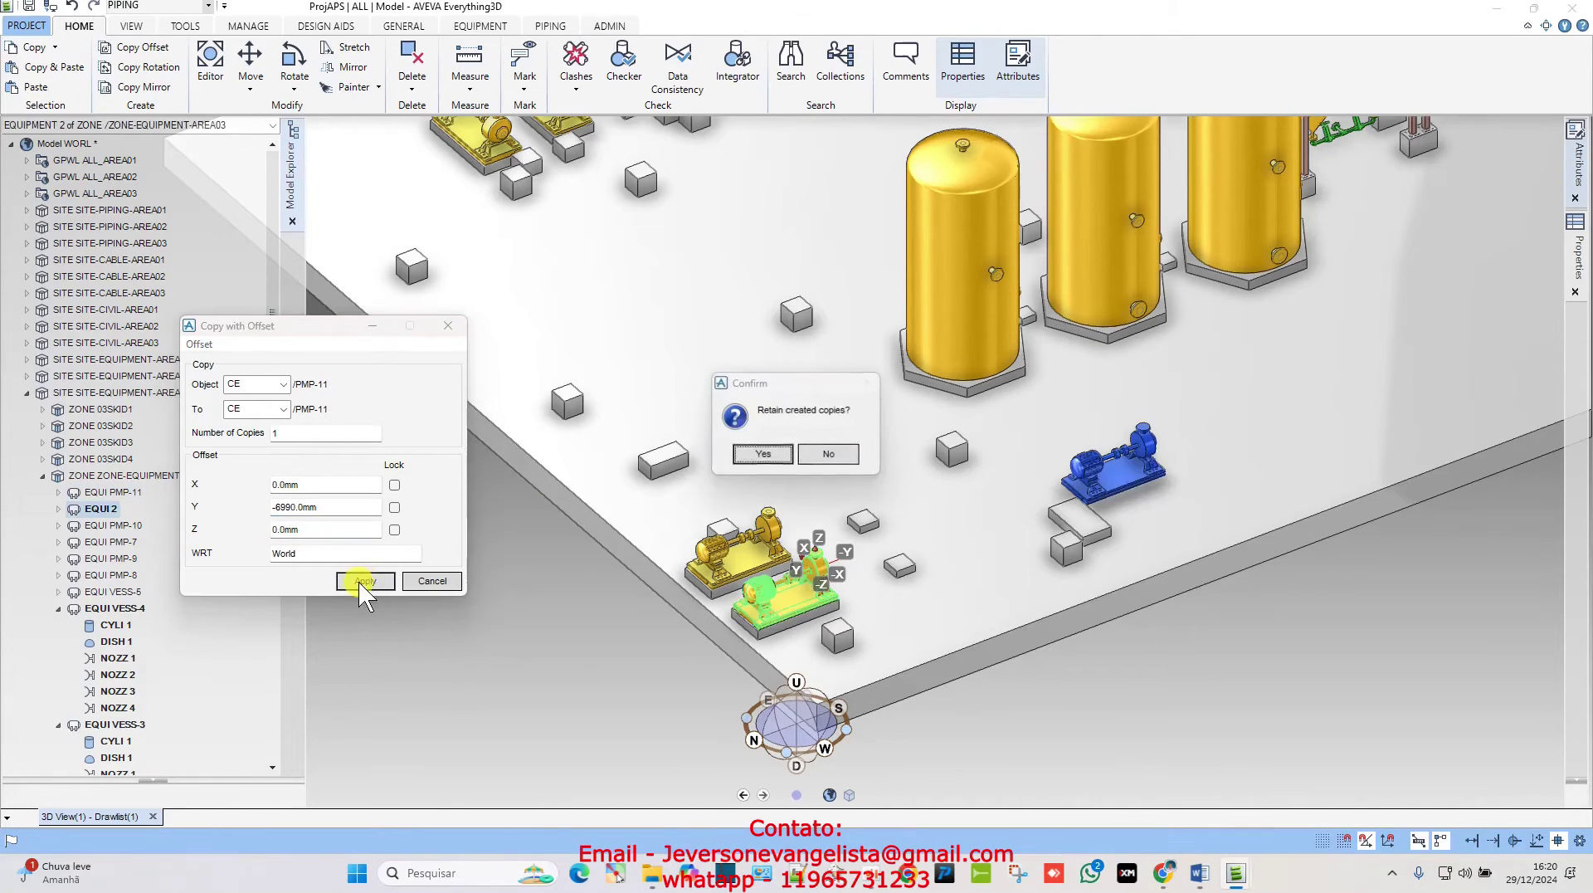
click(773, 455)
- Examine how the copied pump lines up with the nearest vessel, and end the offset copying
middle_drag(980, 484, 938, 468)
middle_drag(867, 555, 807, 497)
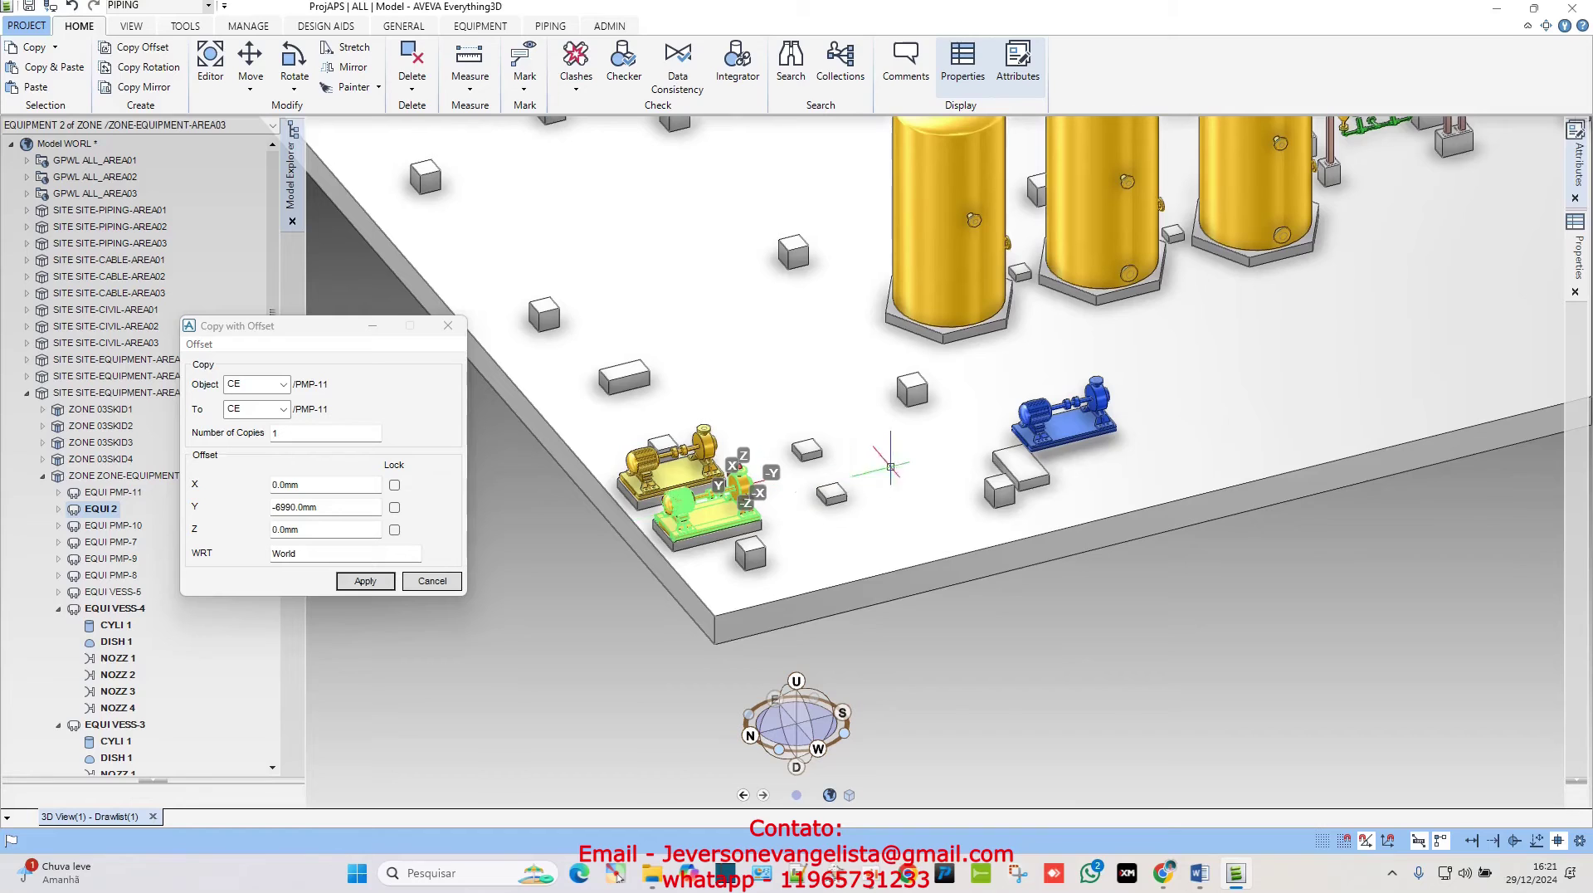
middle_drag(1038, 413, 924, 378)
middle_drag(1105, 341, 989, 440)
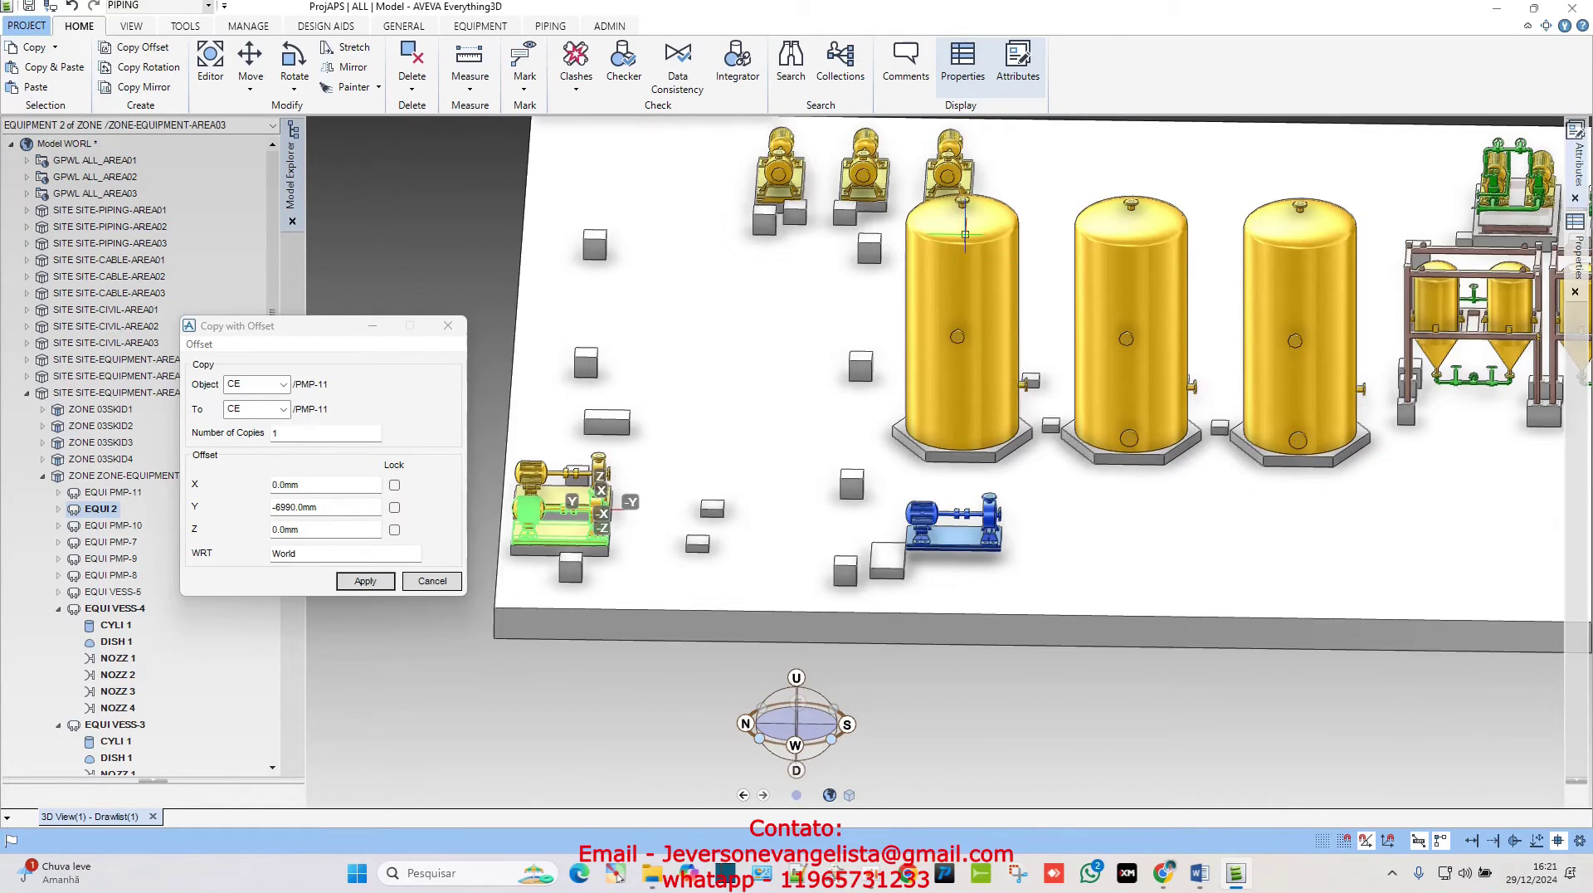
scroll(955, 534, up, 5)
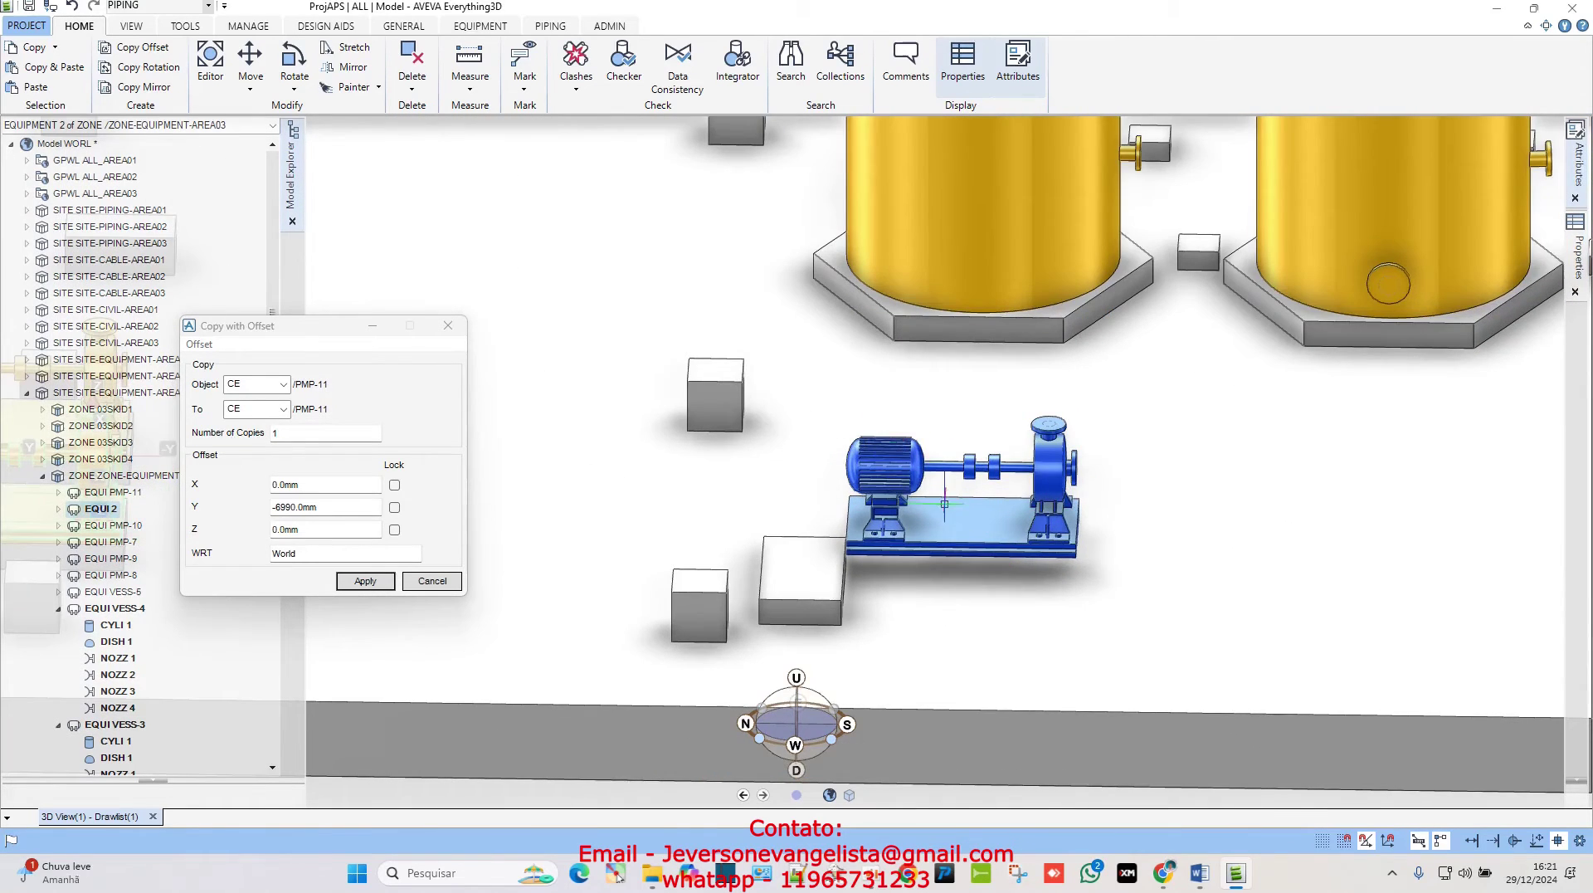
scroll(944, 504, down, 5)
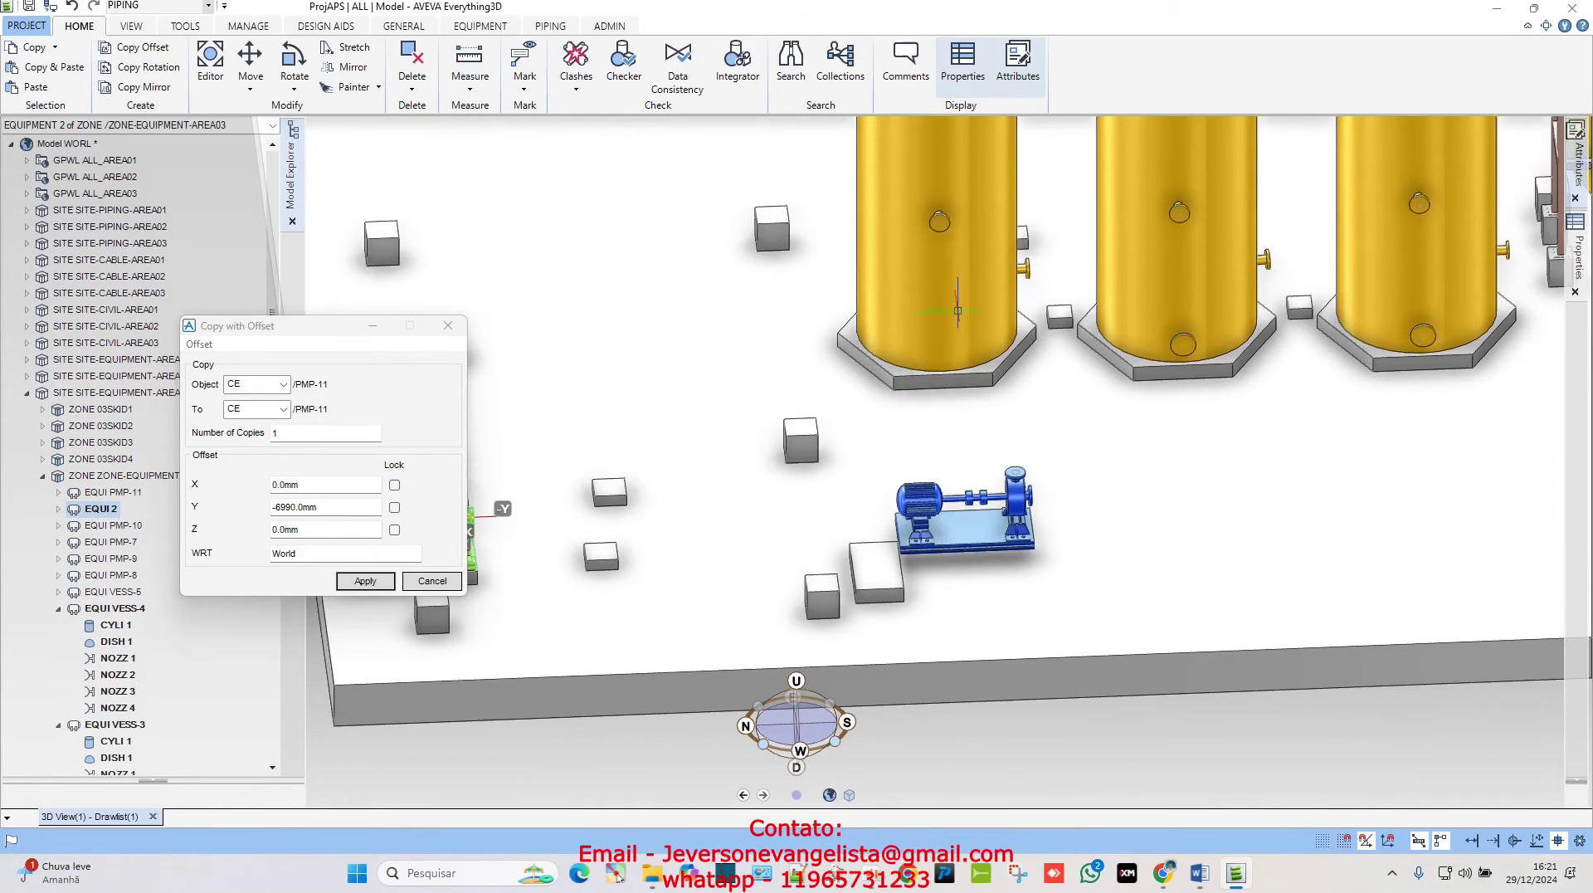
scroll(909, 428, down, 4)
middle_drag(860, 456, 808, 467)
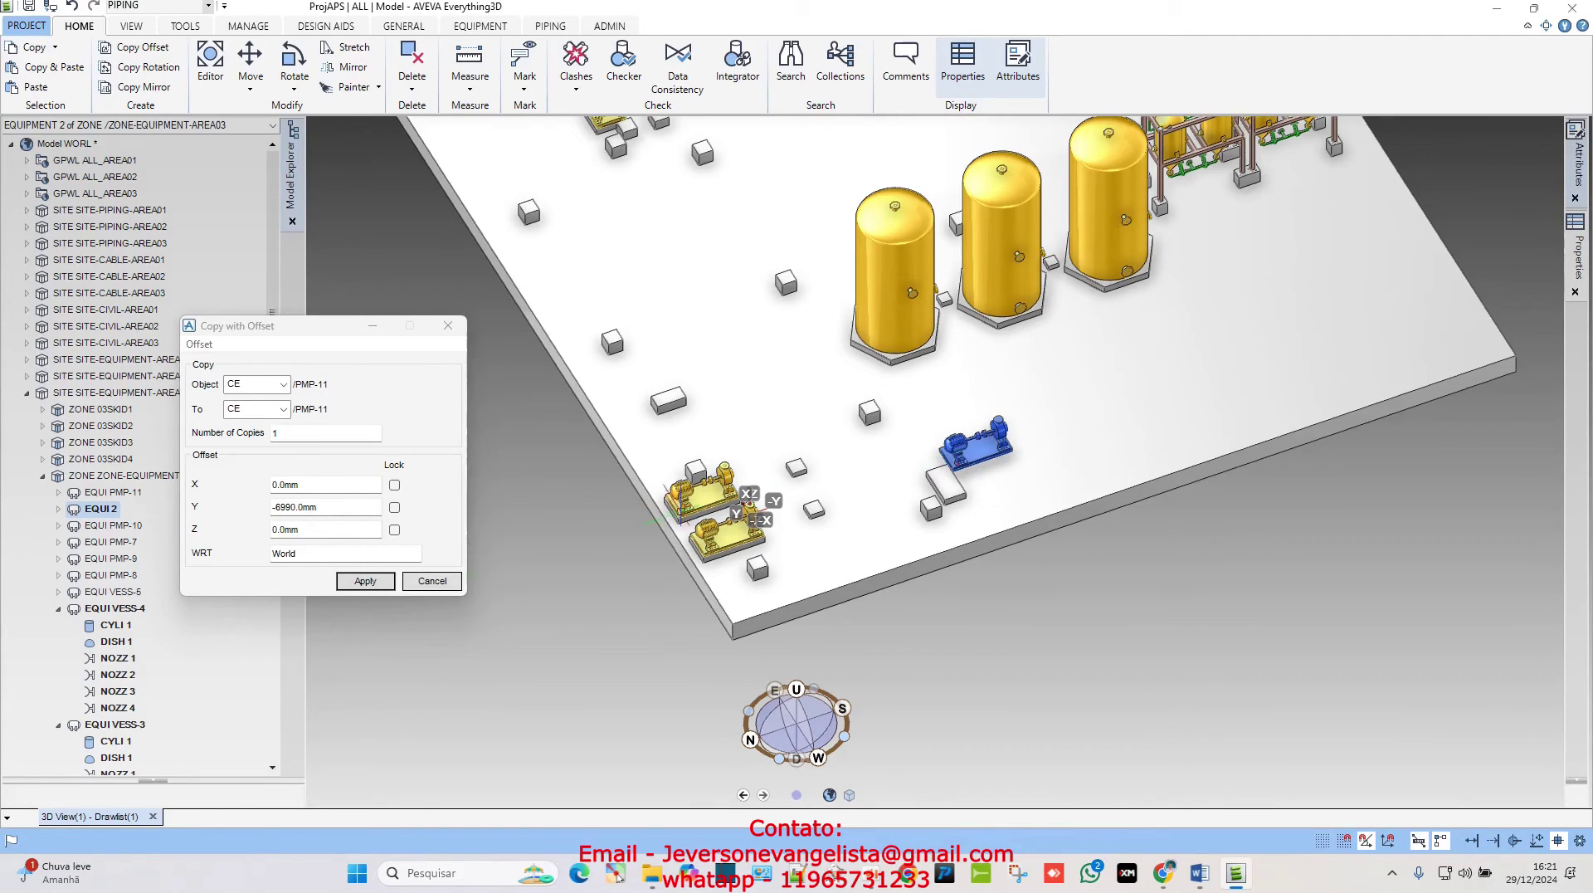
click(432, 581)
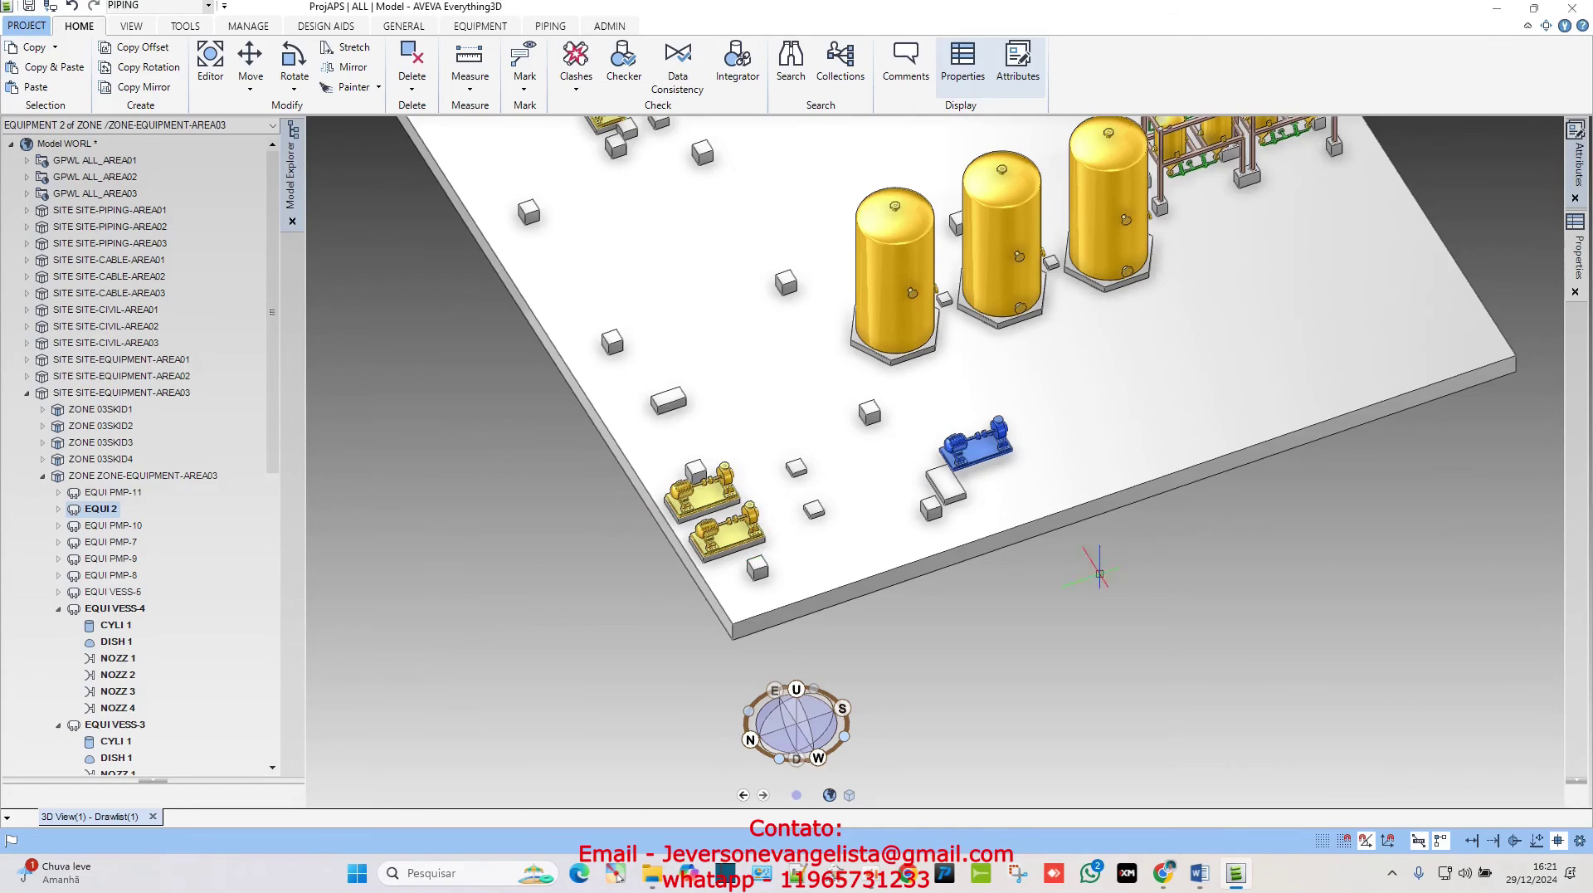
- Select PMP-11 beside the slab corner for offset copying and reset its Y offset to 0 mm
scroll(722, 540, up, 3)
click(682, 538)
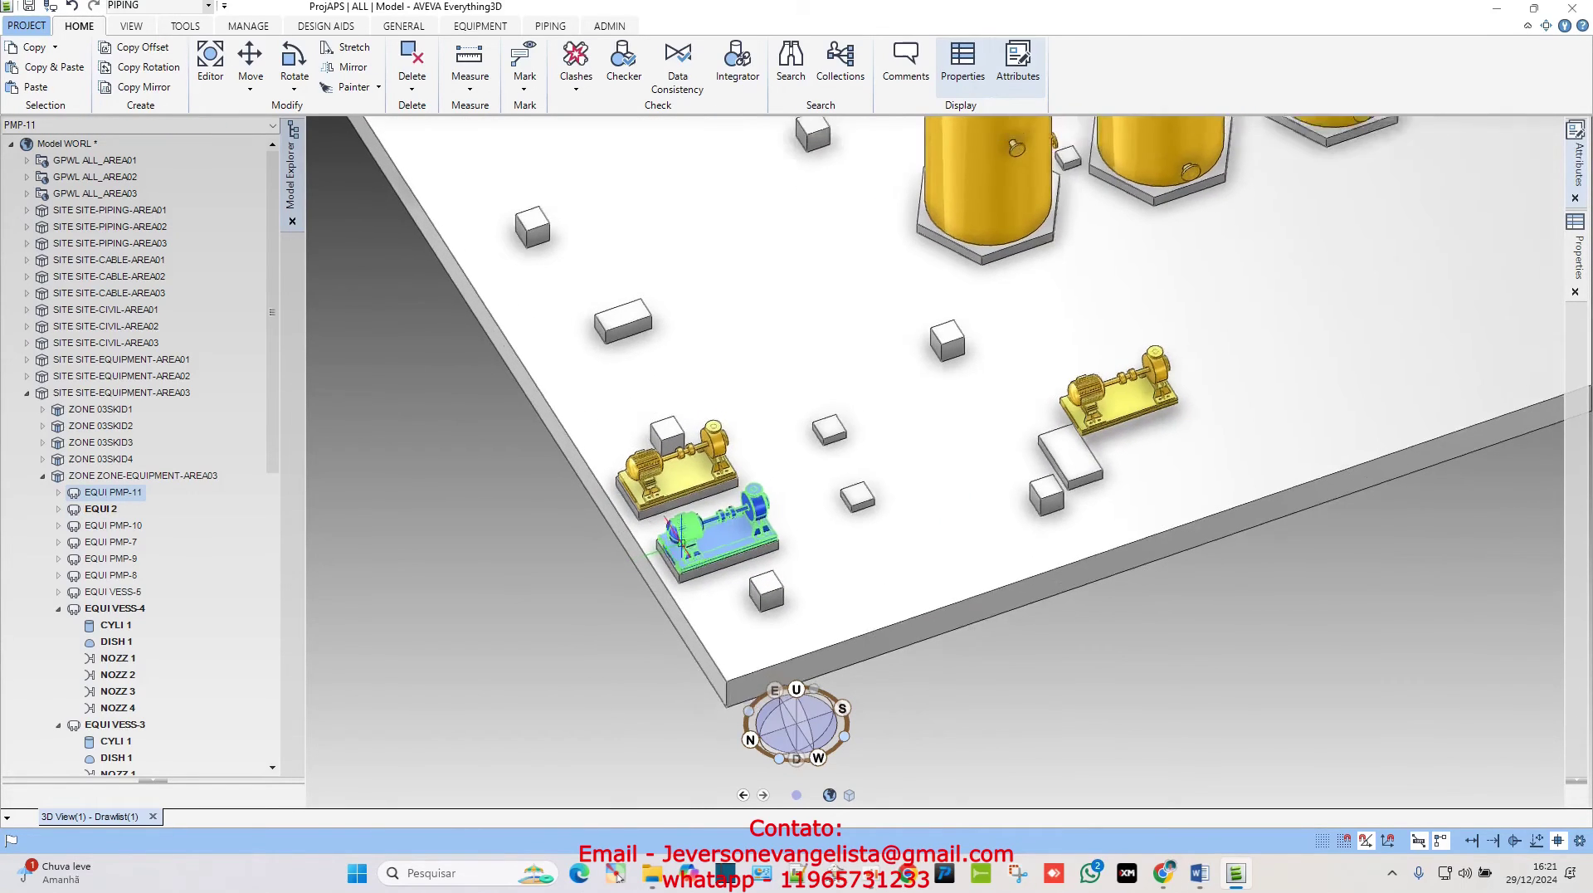
scroll(682, 538, down, 3)
click(141, 47)
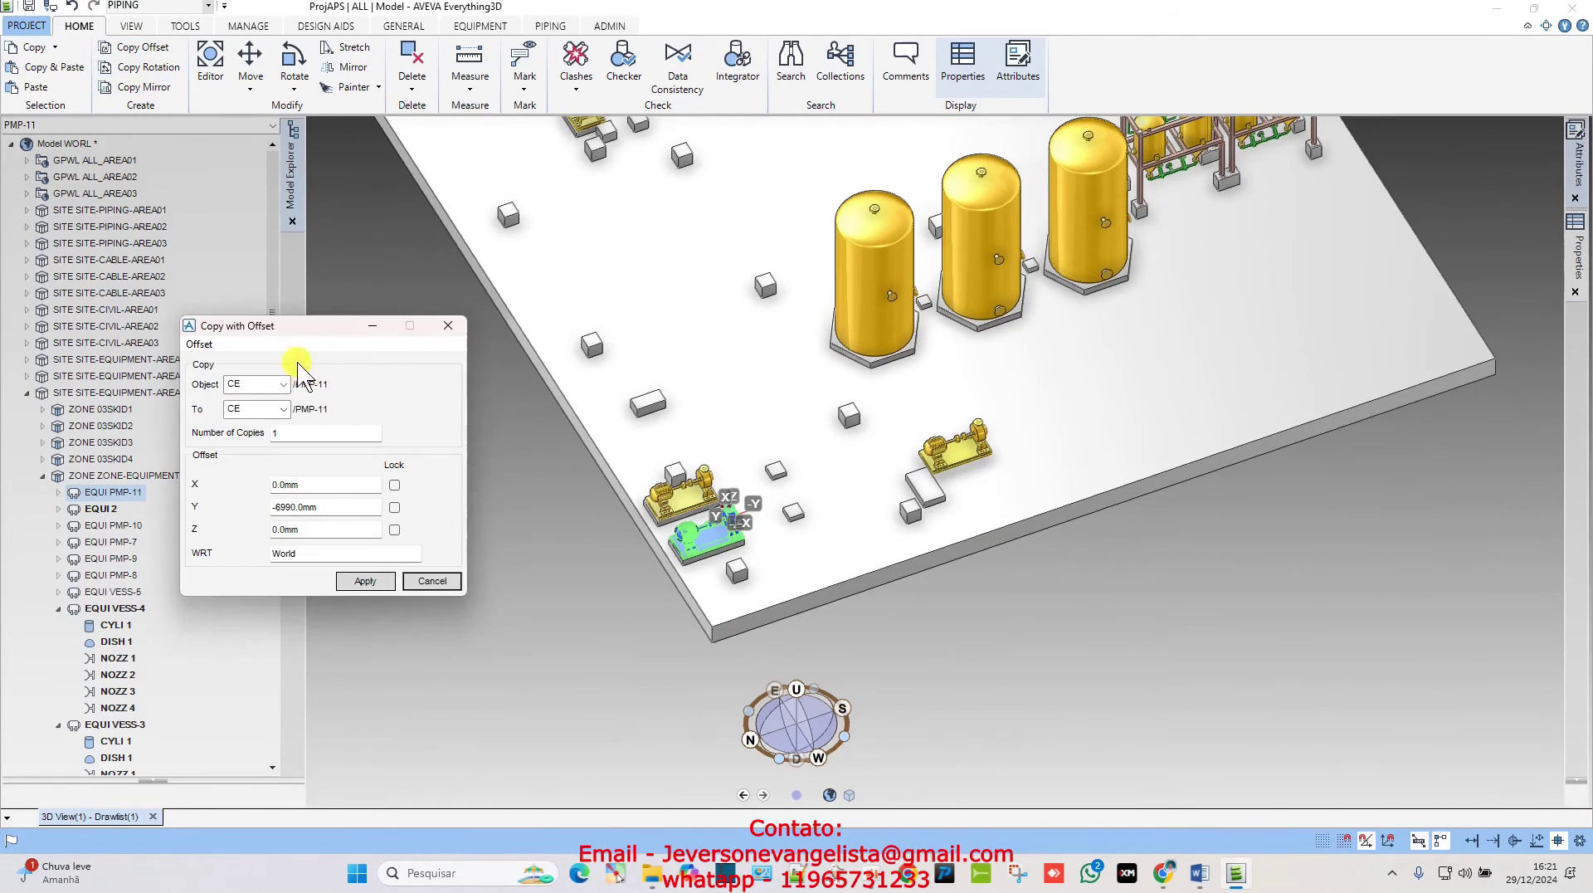
double_click(386, 520)
text(0)
click(390, 540)
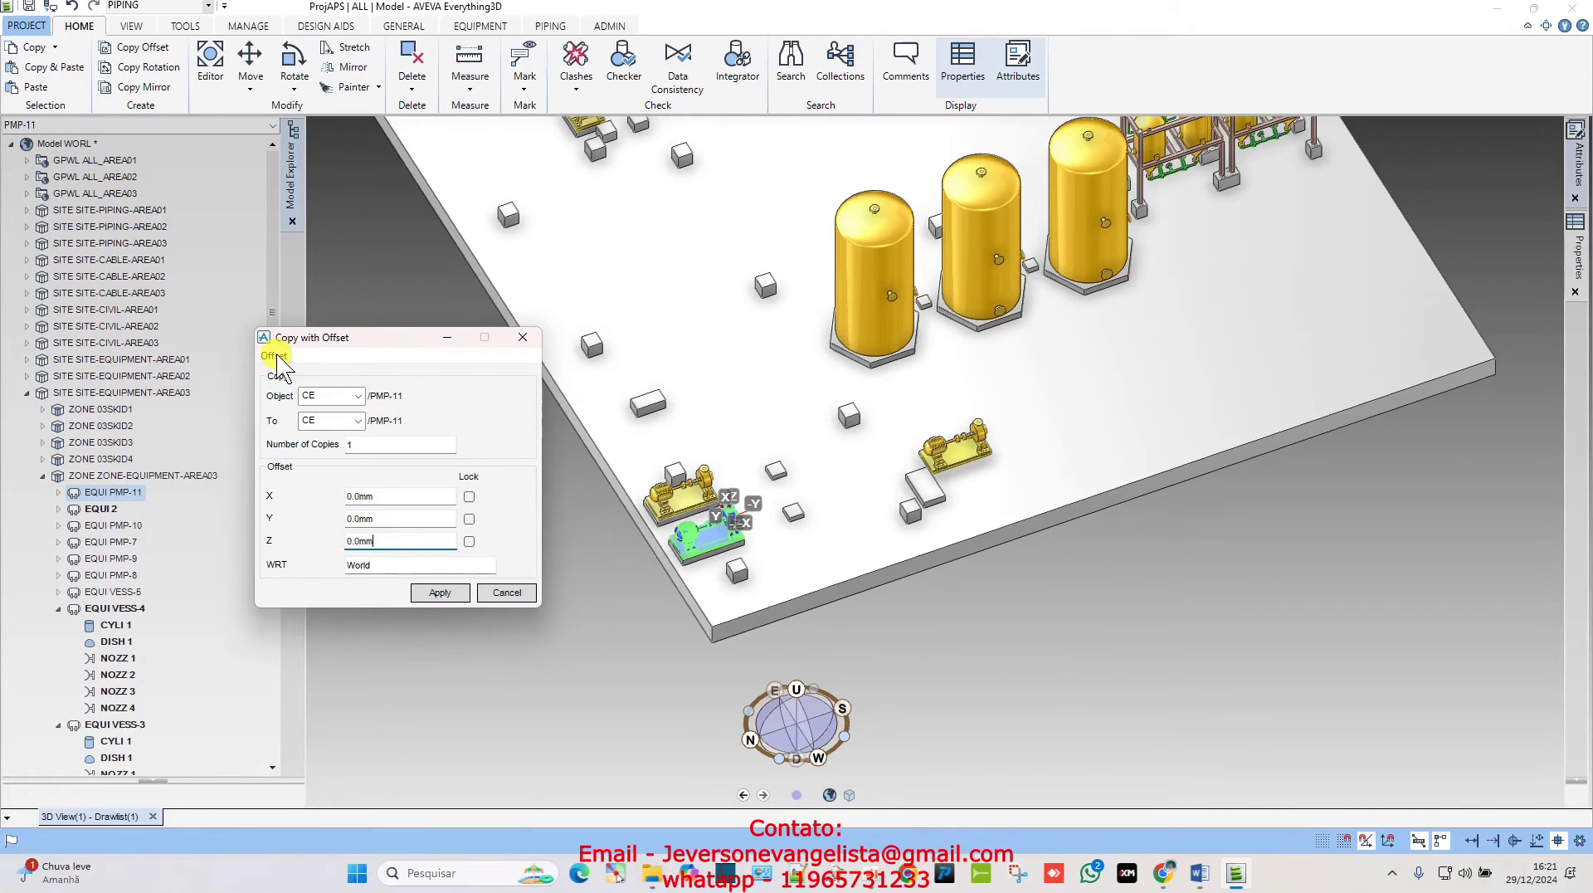
- Derive the copy offset from a design point on the middle vessel's shell to a design point on the PMP-11 plinth
click(276, 353)
mouse_move(316, 374)
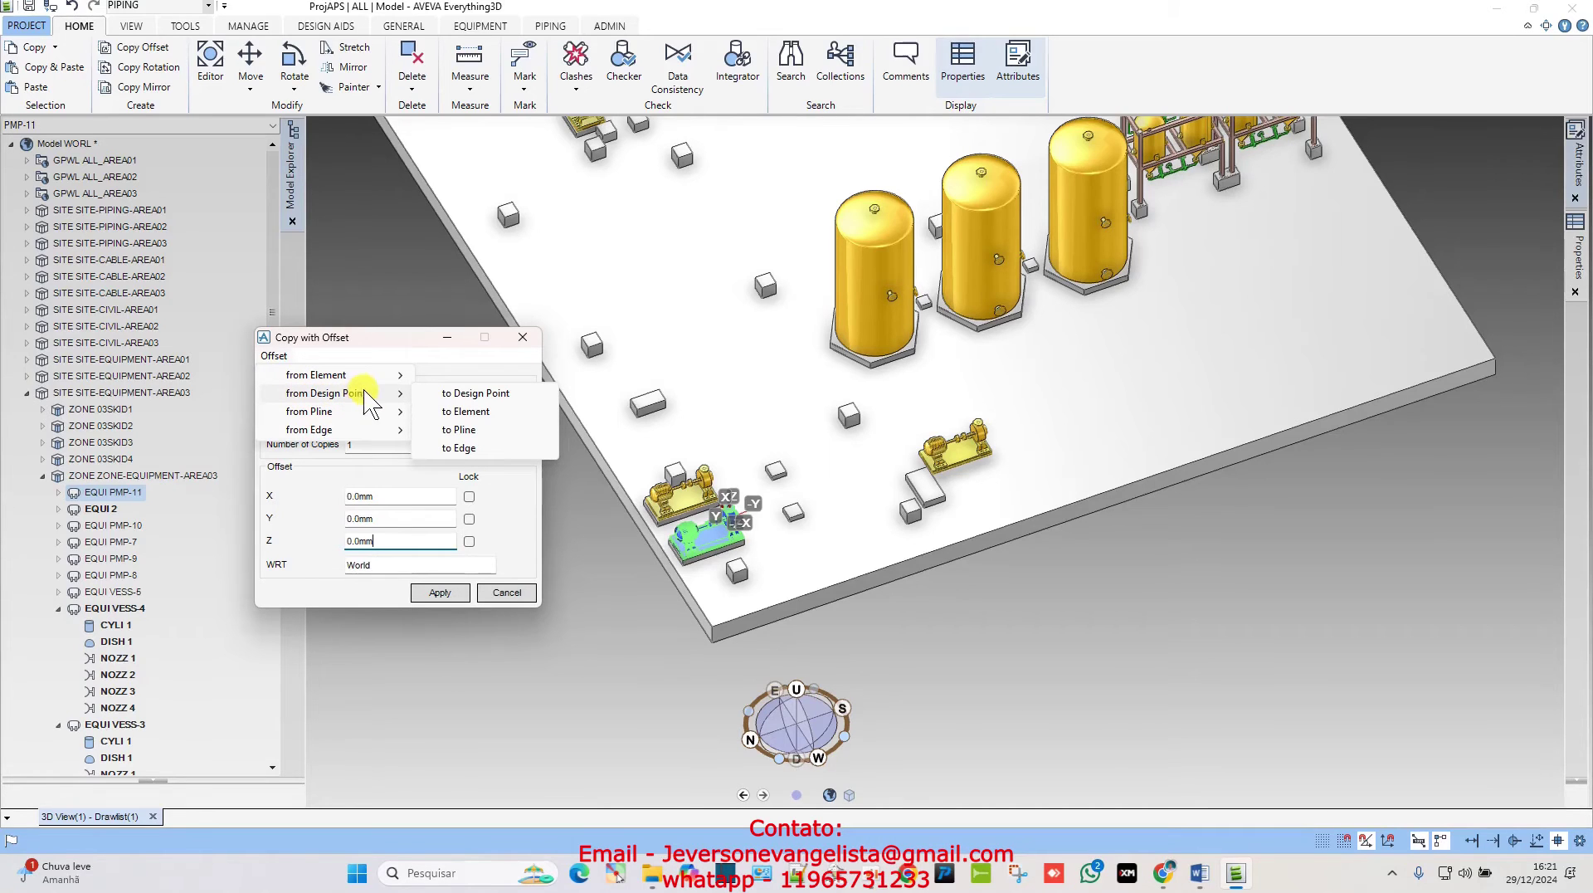
click(482, 393)
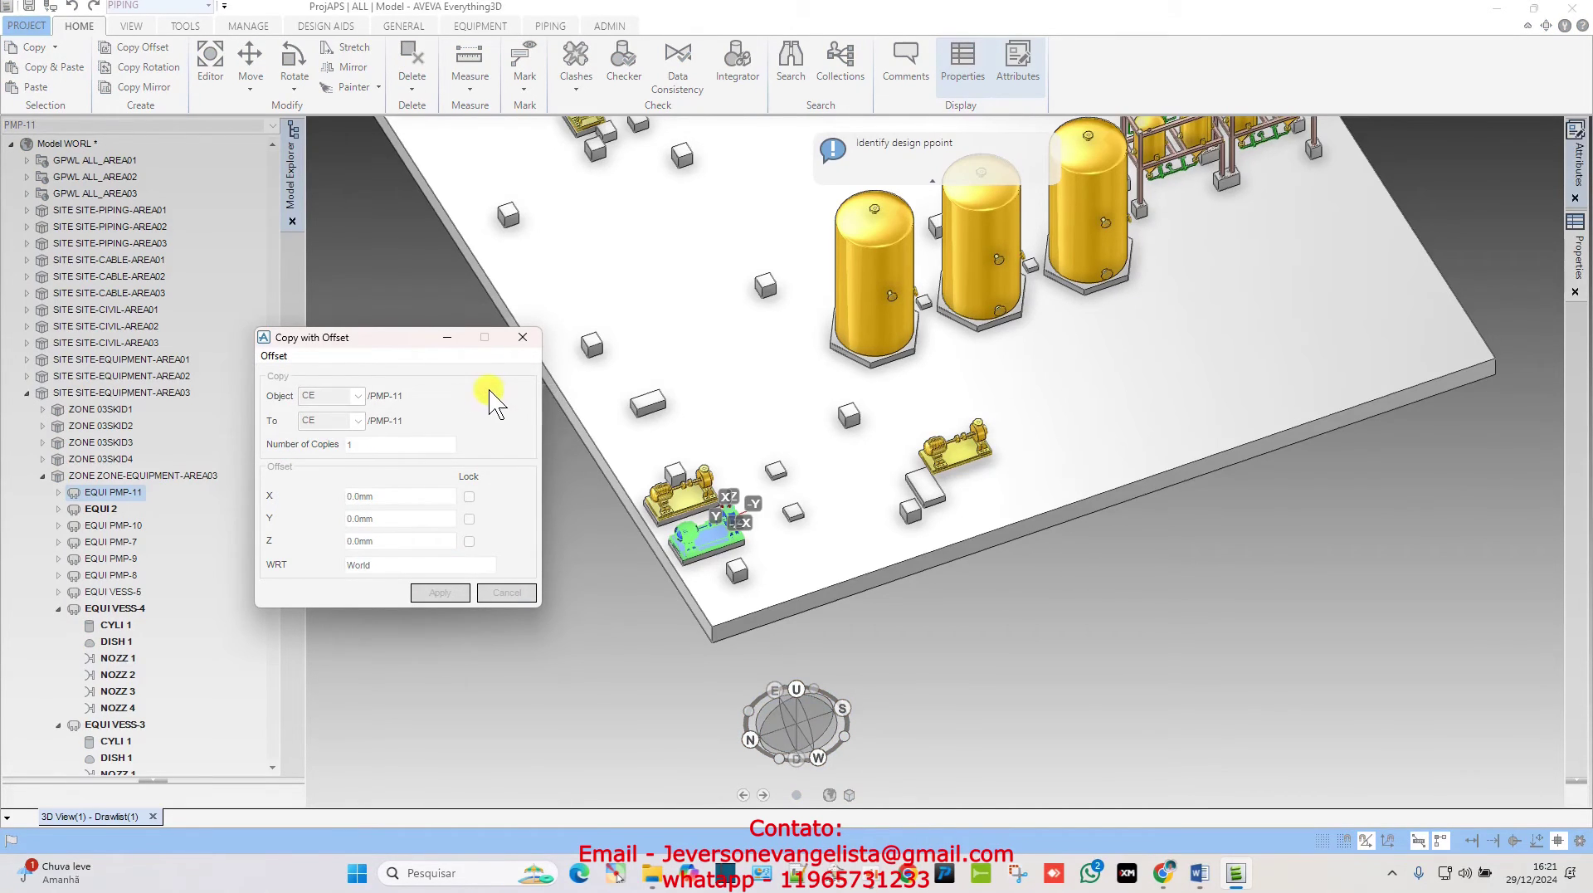
scroll(977, 290, up, 2)
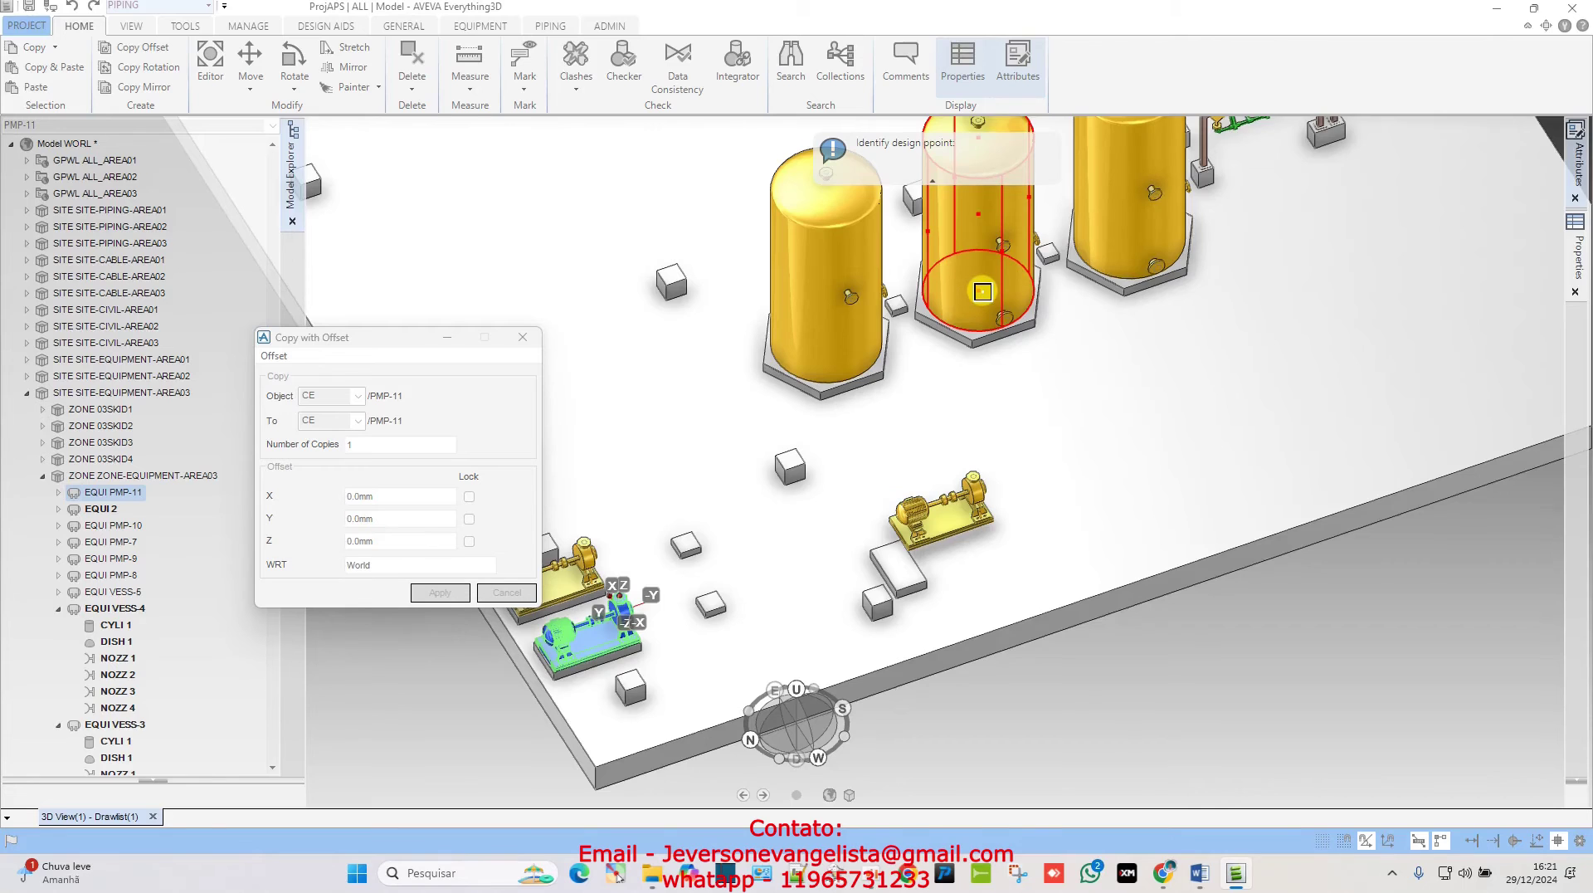
scroll(755, 561, up, 3)
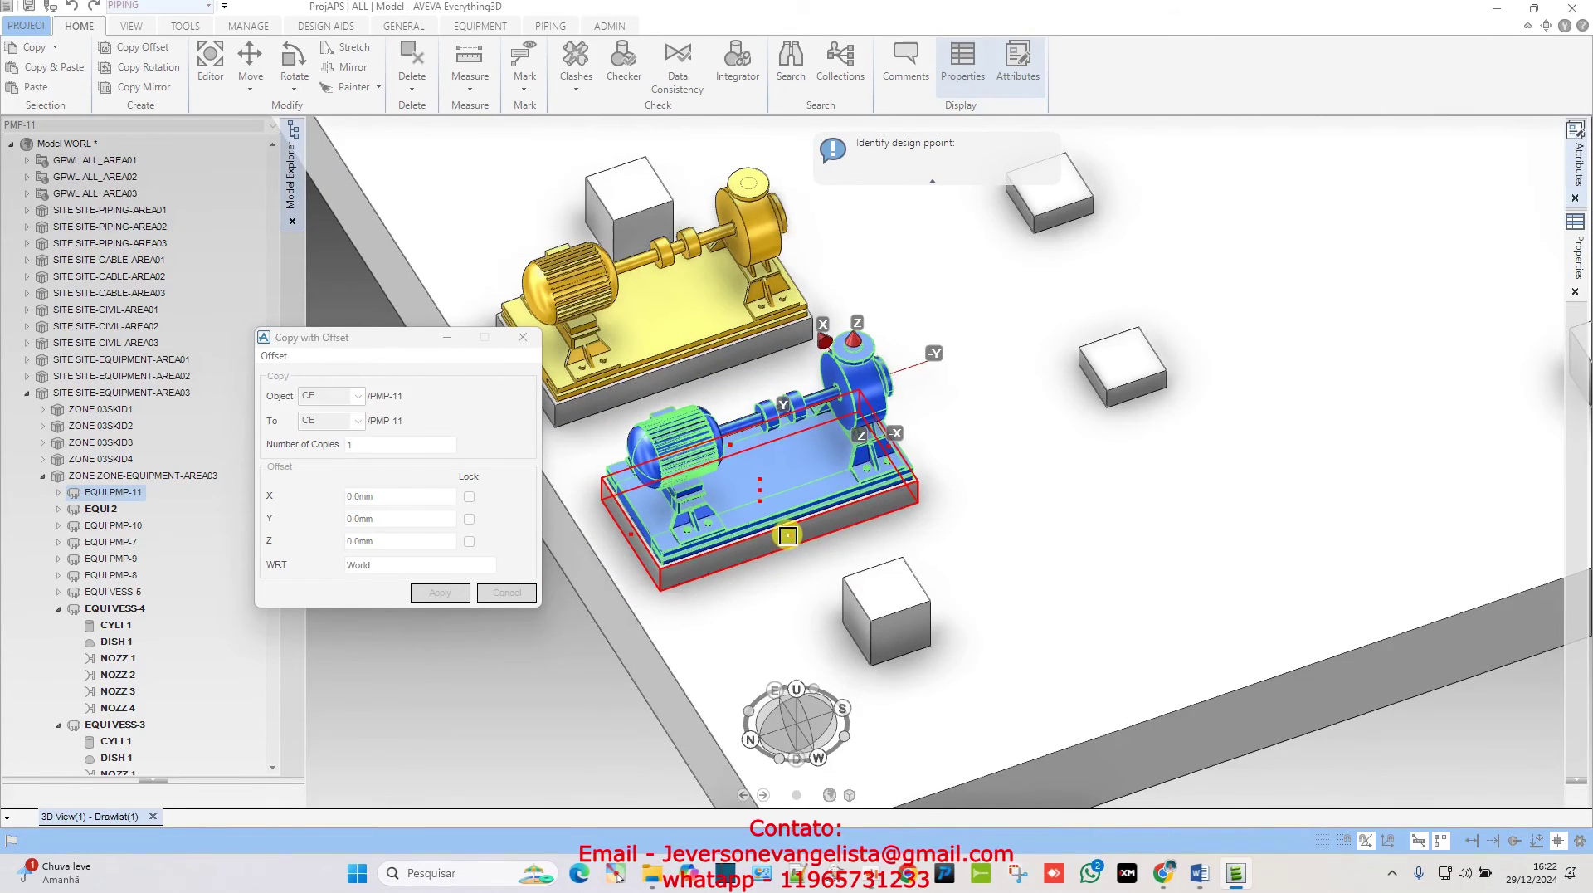
scroll(787, 540, up, 4)
click(804, 524)
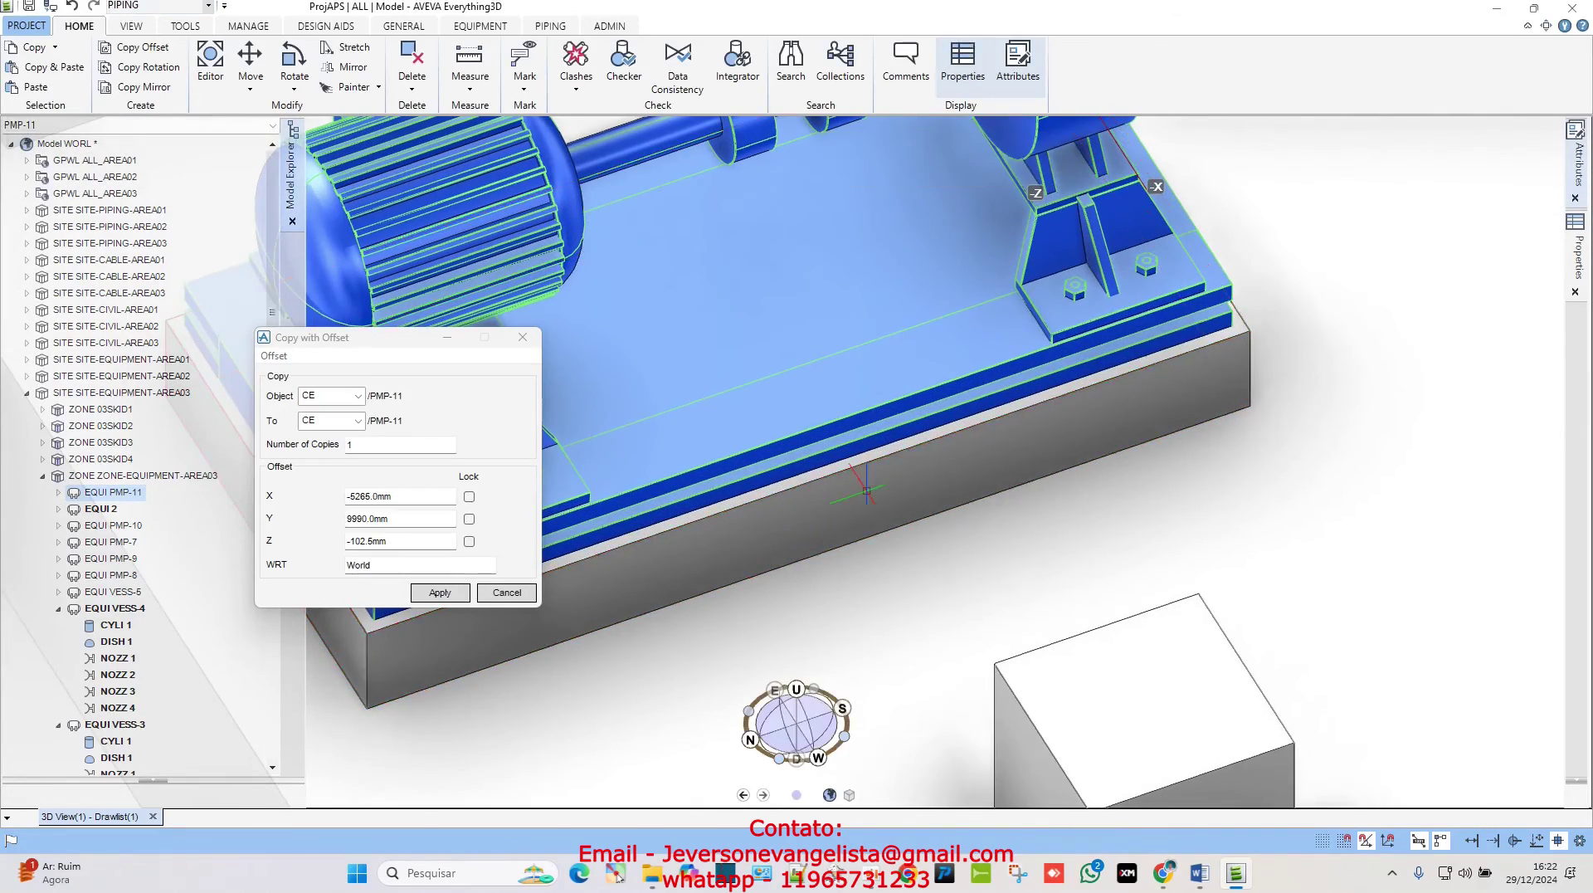
- Set the X and Z offsets to 0 mm, and try the resulting PMP-11 copy along Y without retaining it
scroll(804, 523, down, 6)
scroll(1173, 360, down, 4)
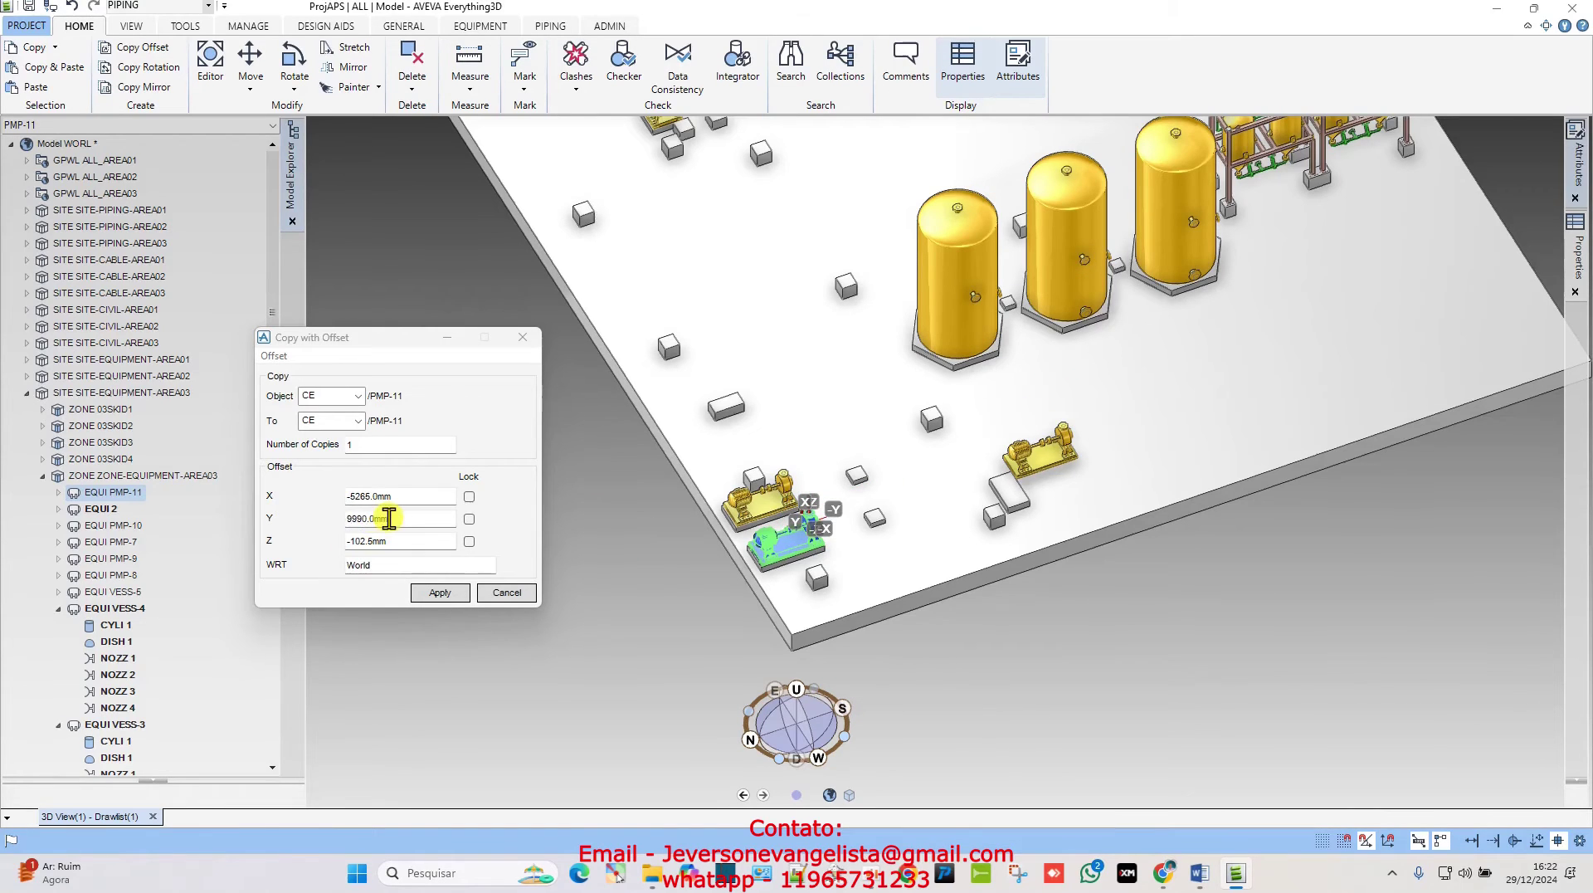
double_click(390, 495)
text(0)
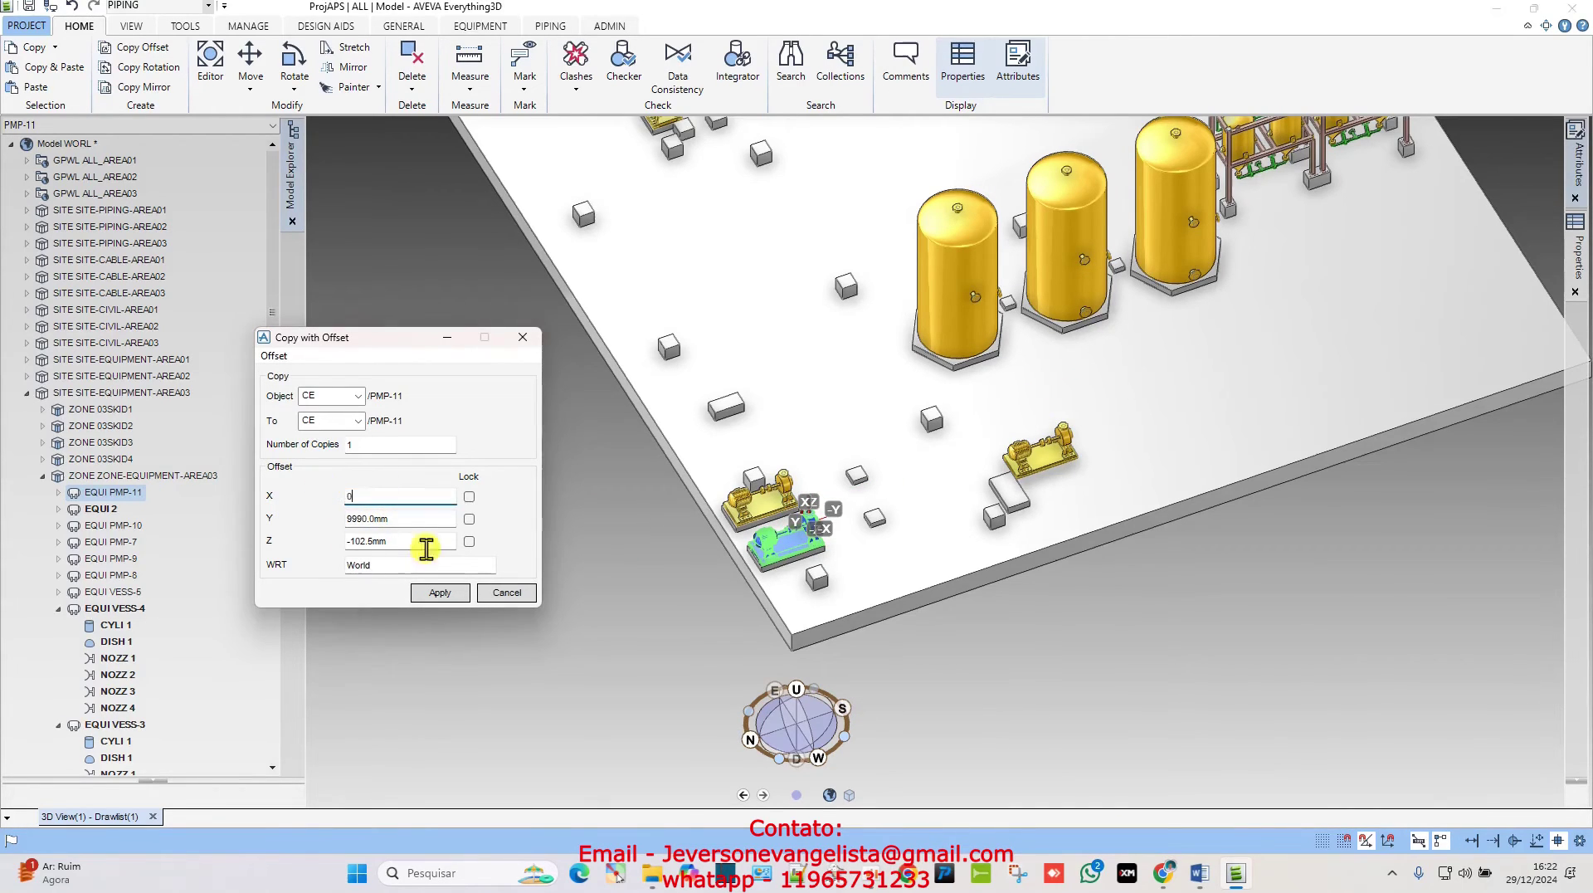
double_click(419, 541)
text(0)
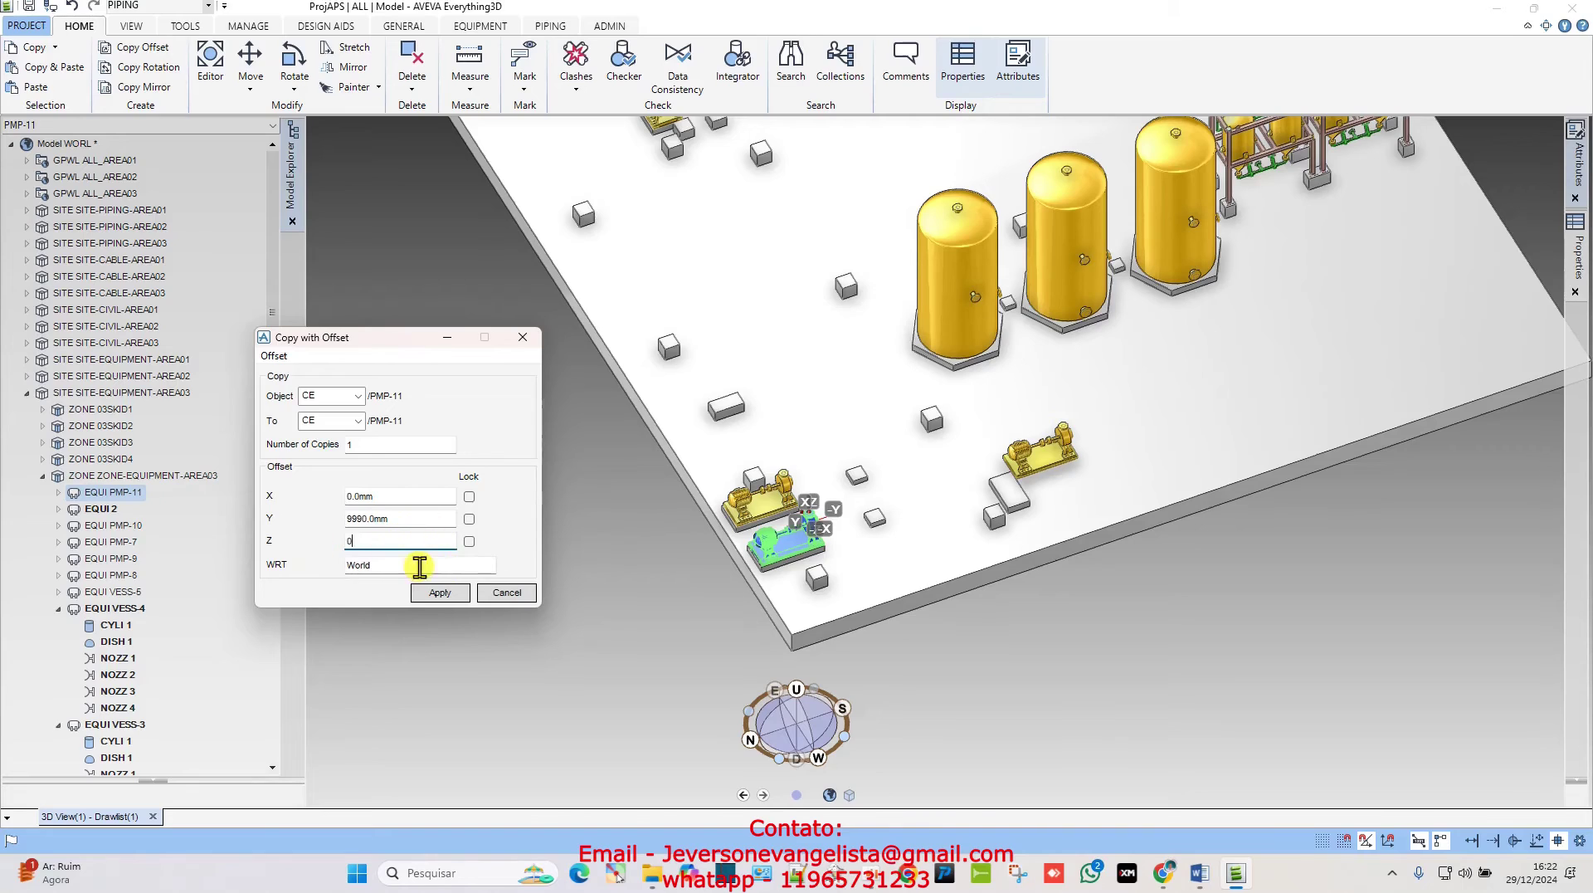
click(440, 592)
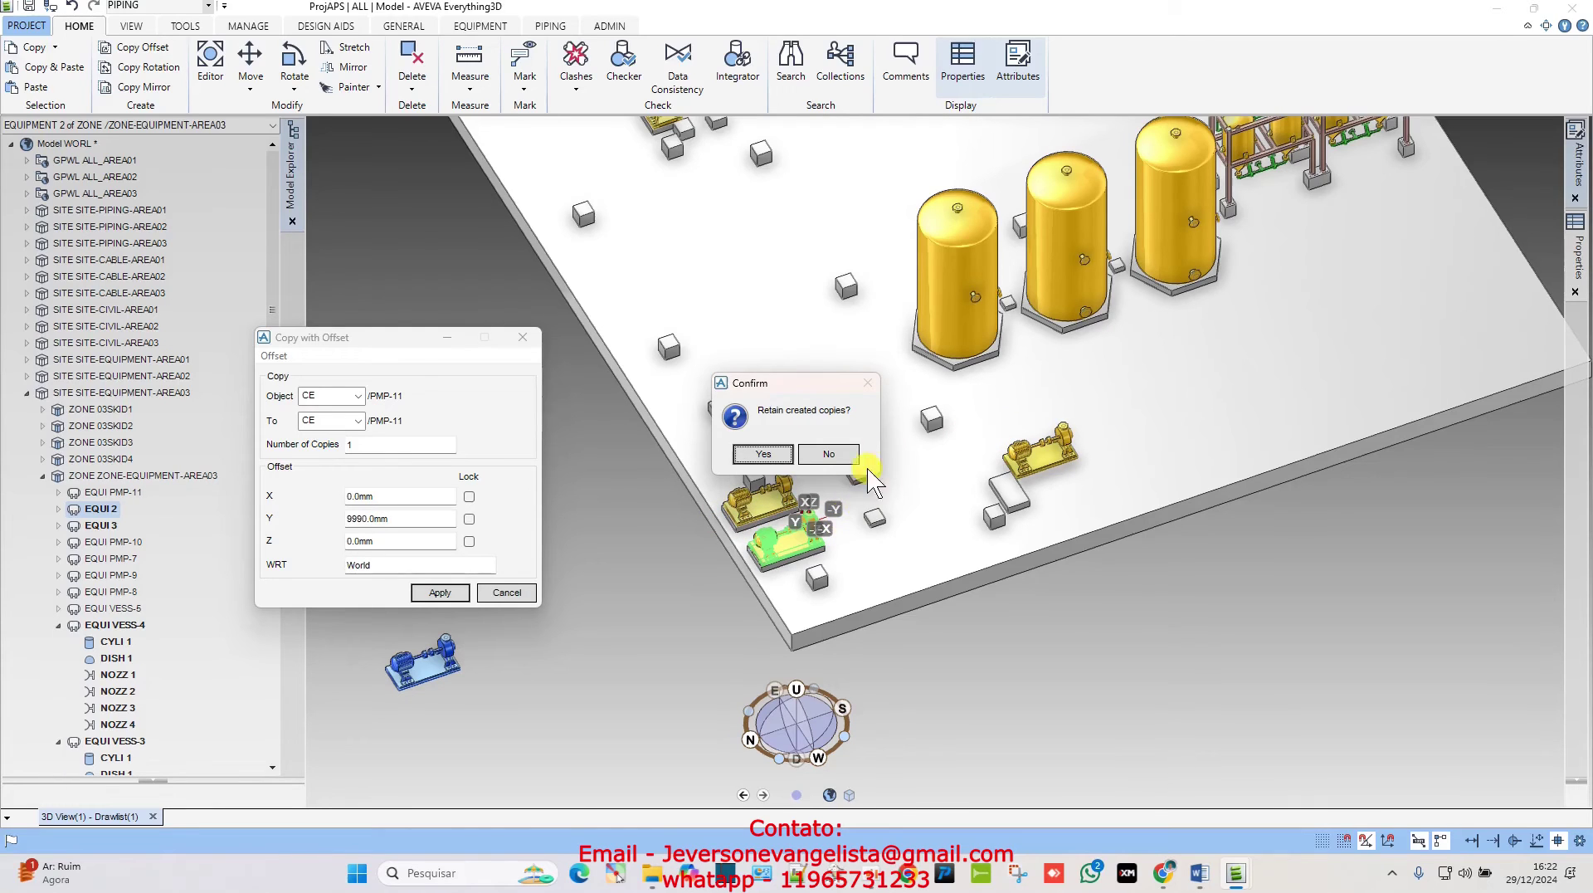
click(837, 451)
- Set the Y offset to -9990 mm, retain the resulting PMP-11 copy, and end the offset copying
click(378, 516)
text(-)
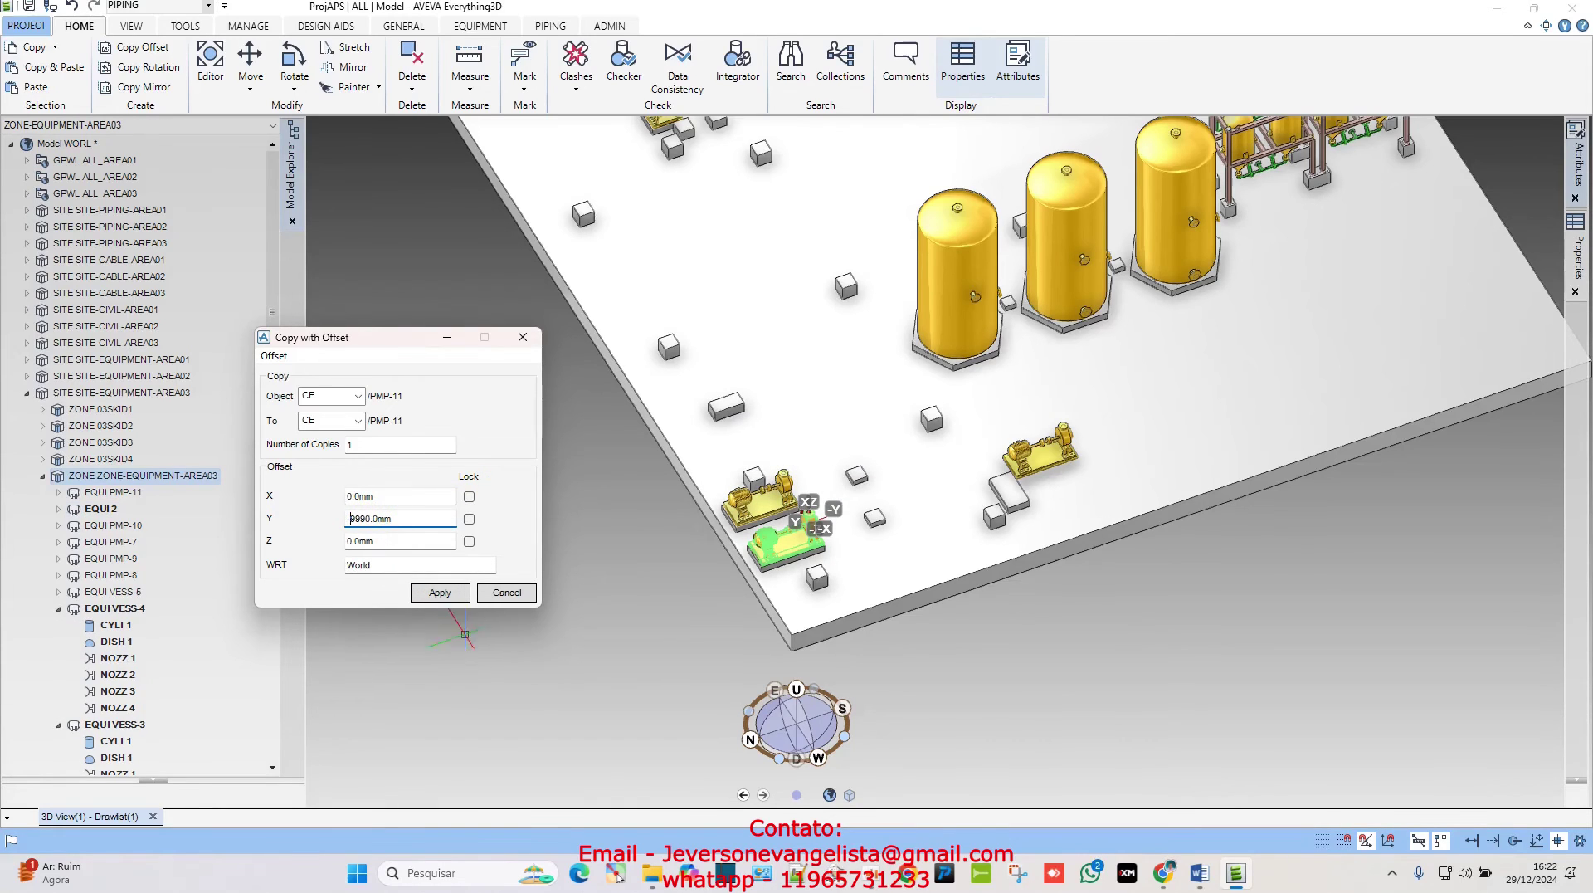
click(441, 593)
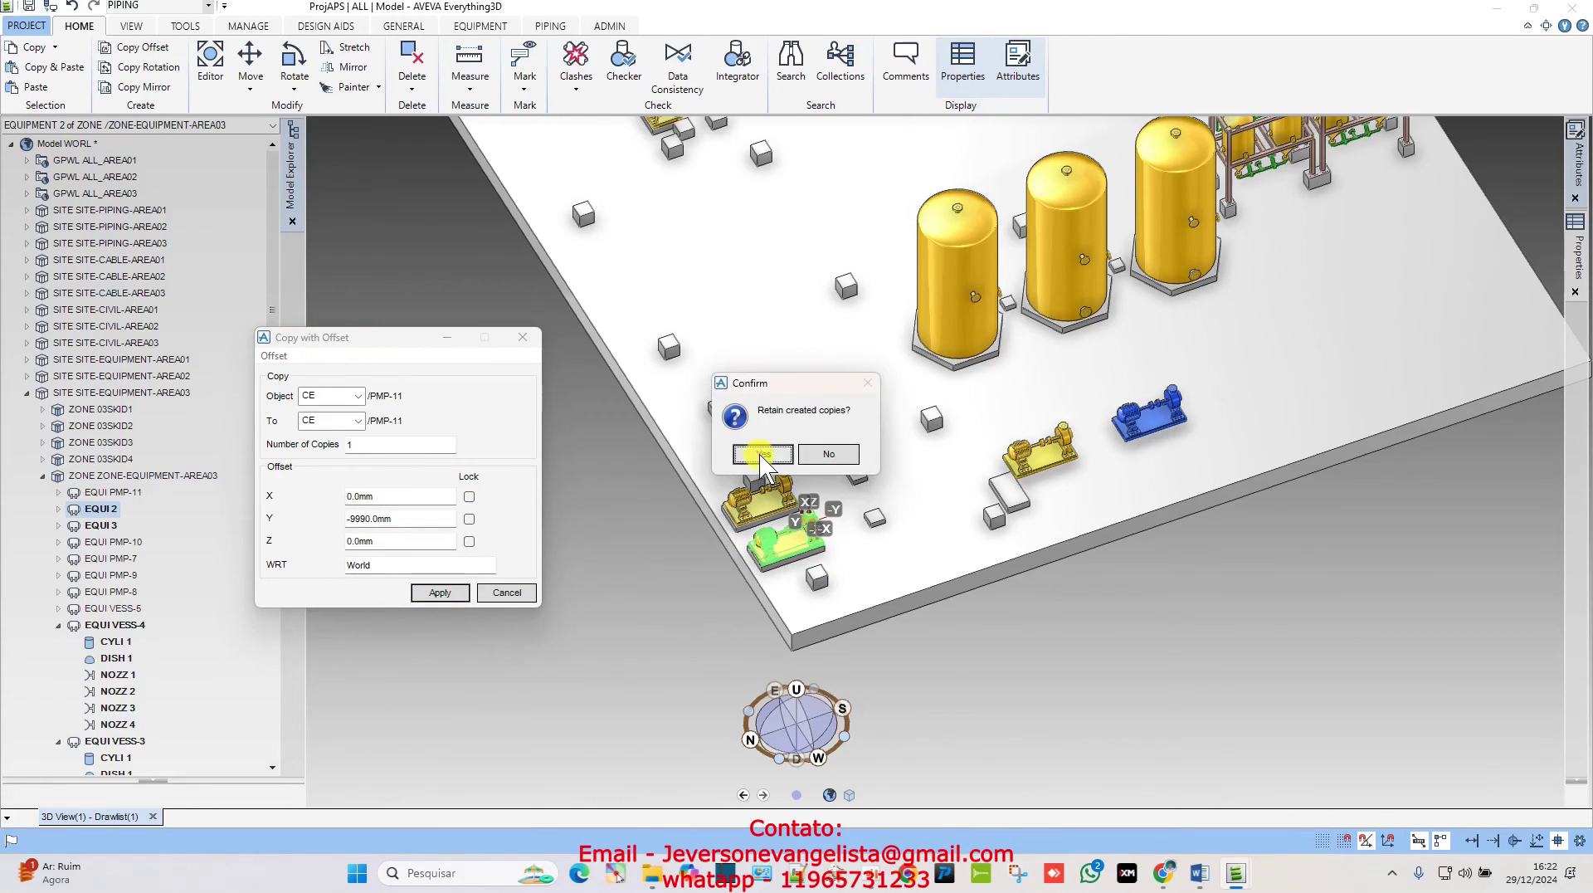
click(758, 453)
middle_drag(1182, 449, 1108, 342)
middle_drag(853, 407, 978, 520)
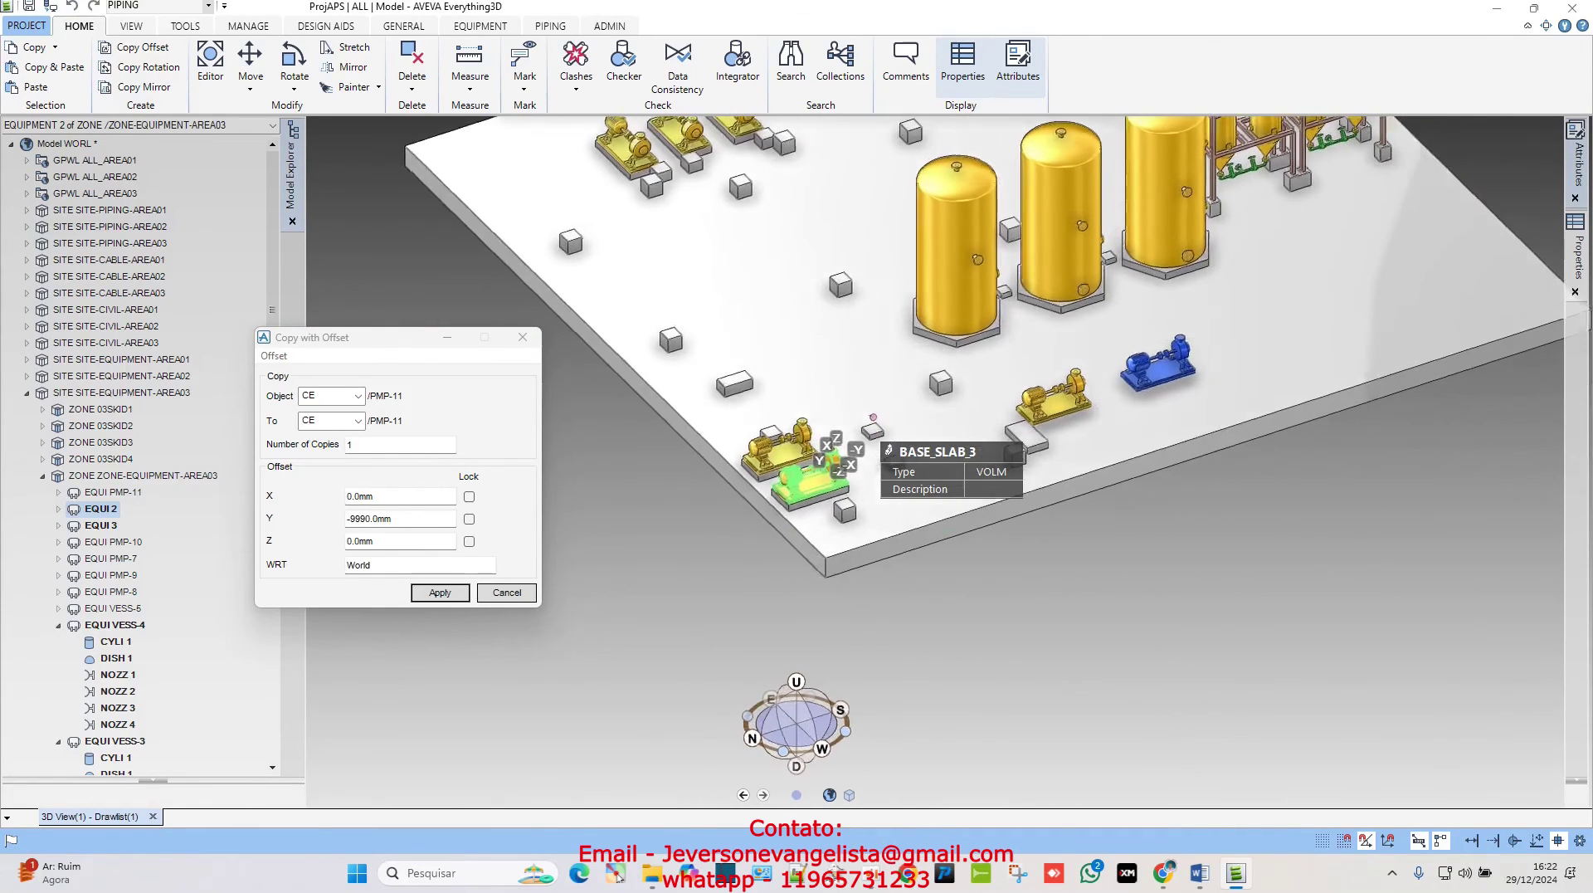
scroll(846, 502, up, 3)
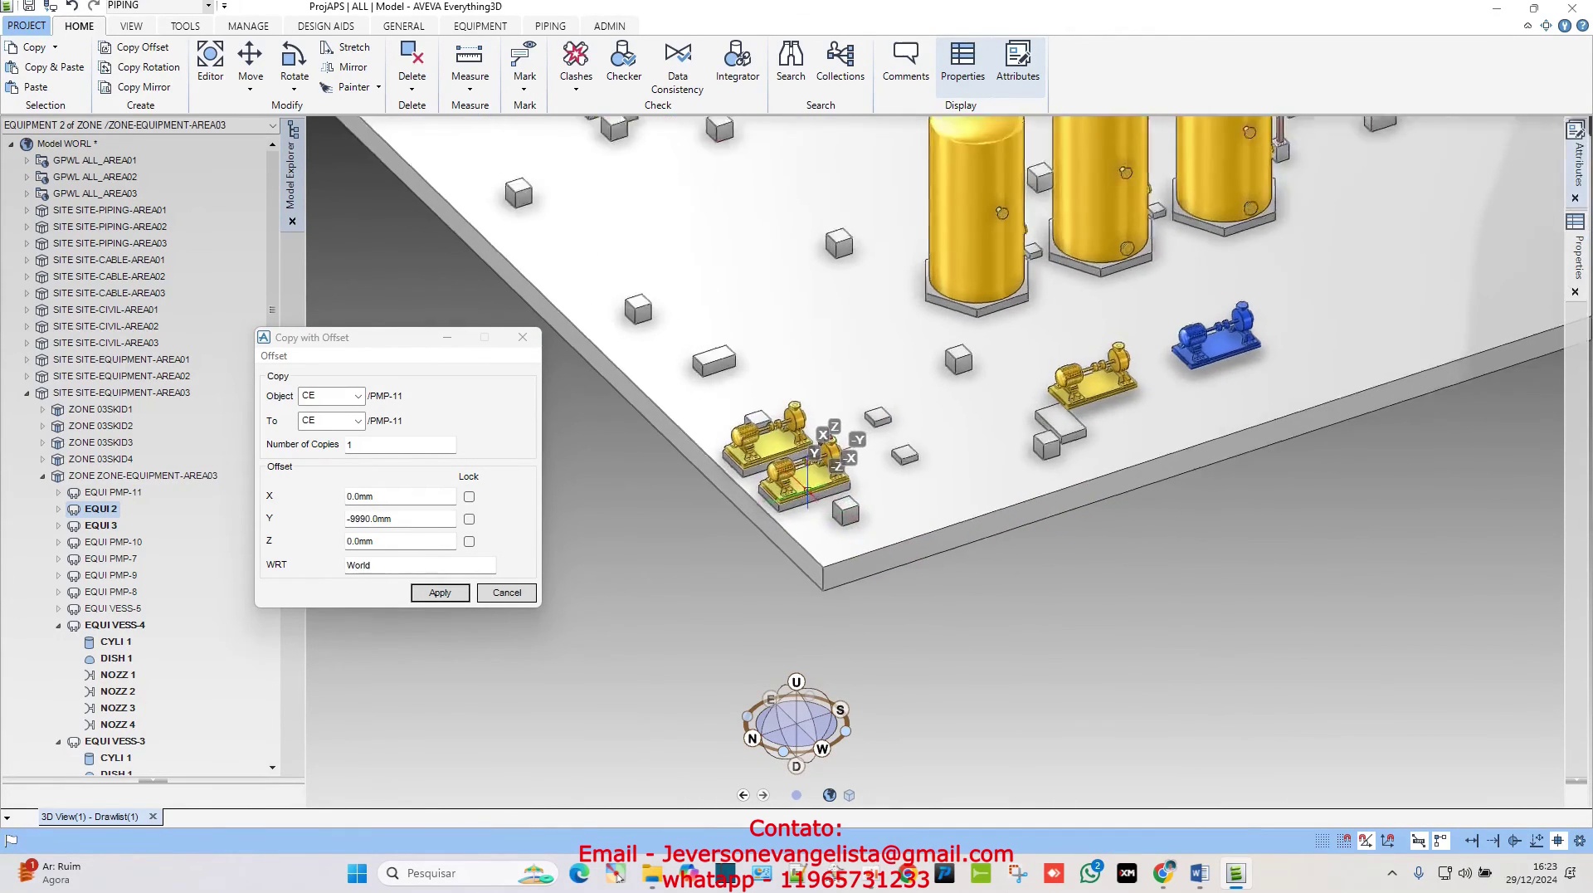
click(516, 594)
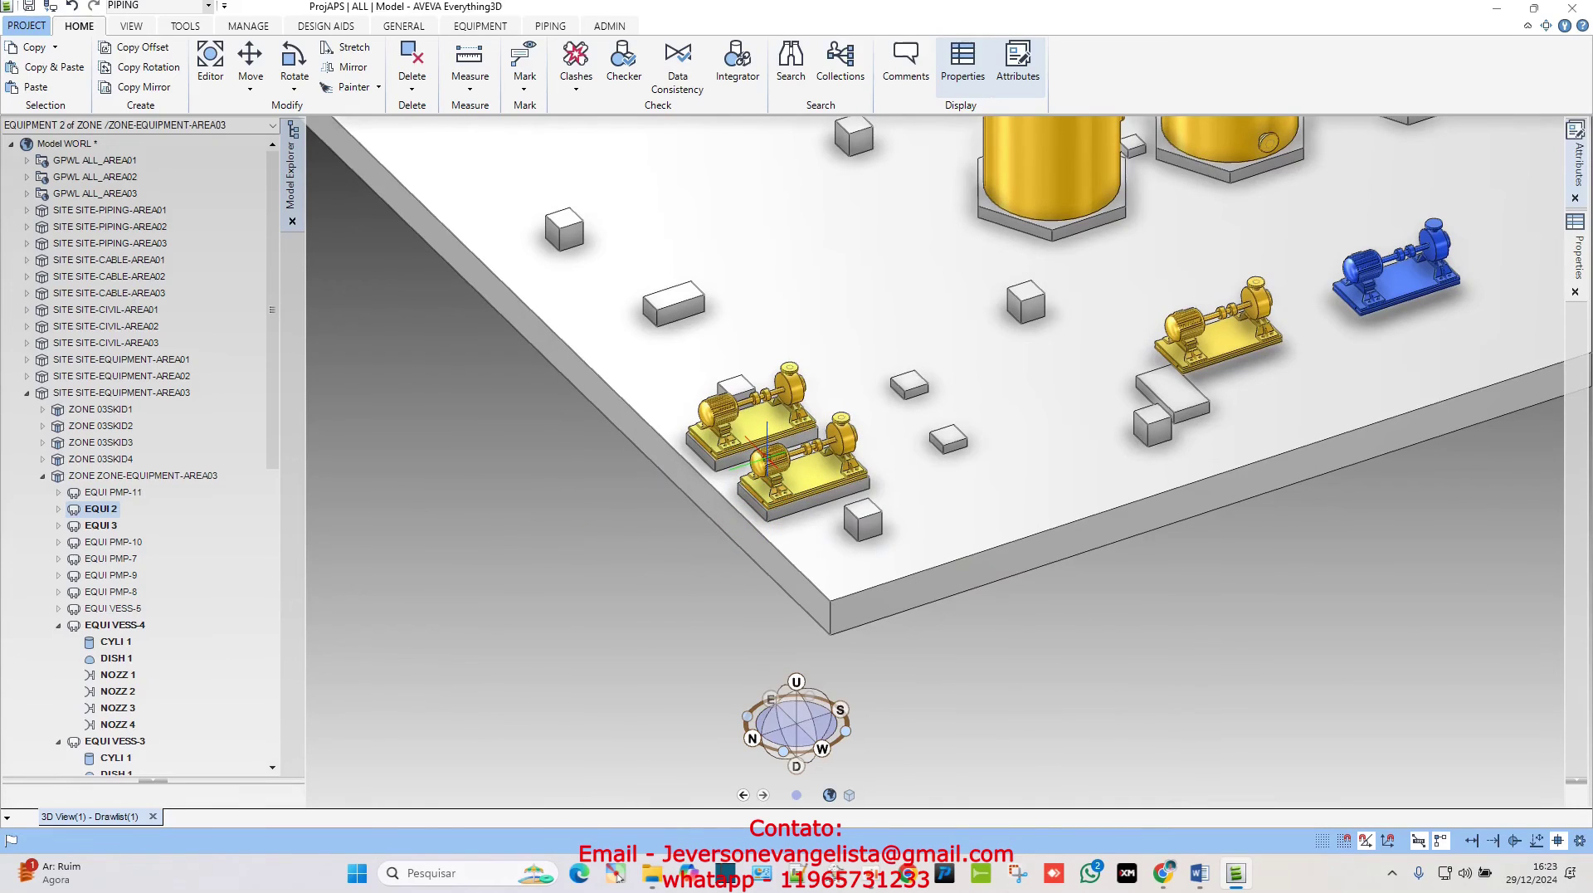
- Derive a new PMP-11 copy offset from a design point on its plinth to the farthest of the three large vessels as an element
click(767, 458)
scroll(807, 521, down, 3)
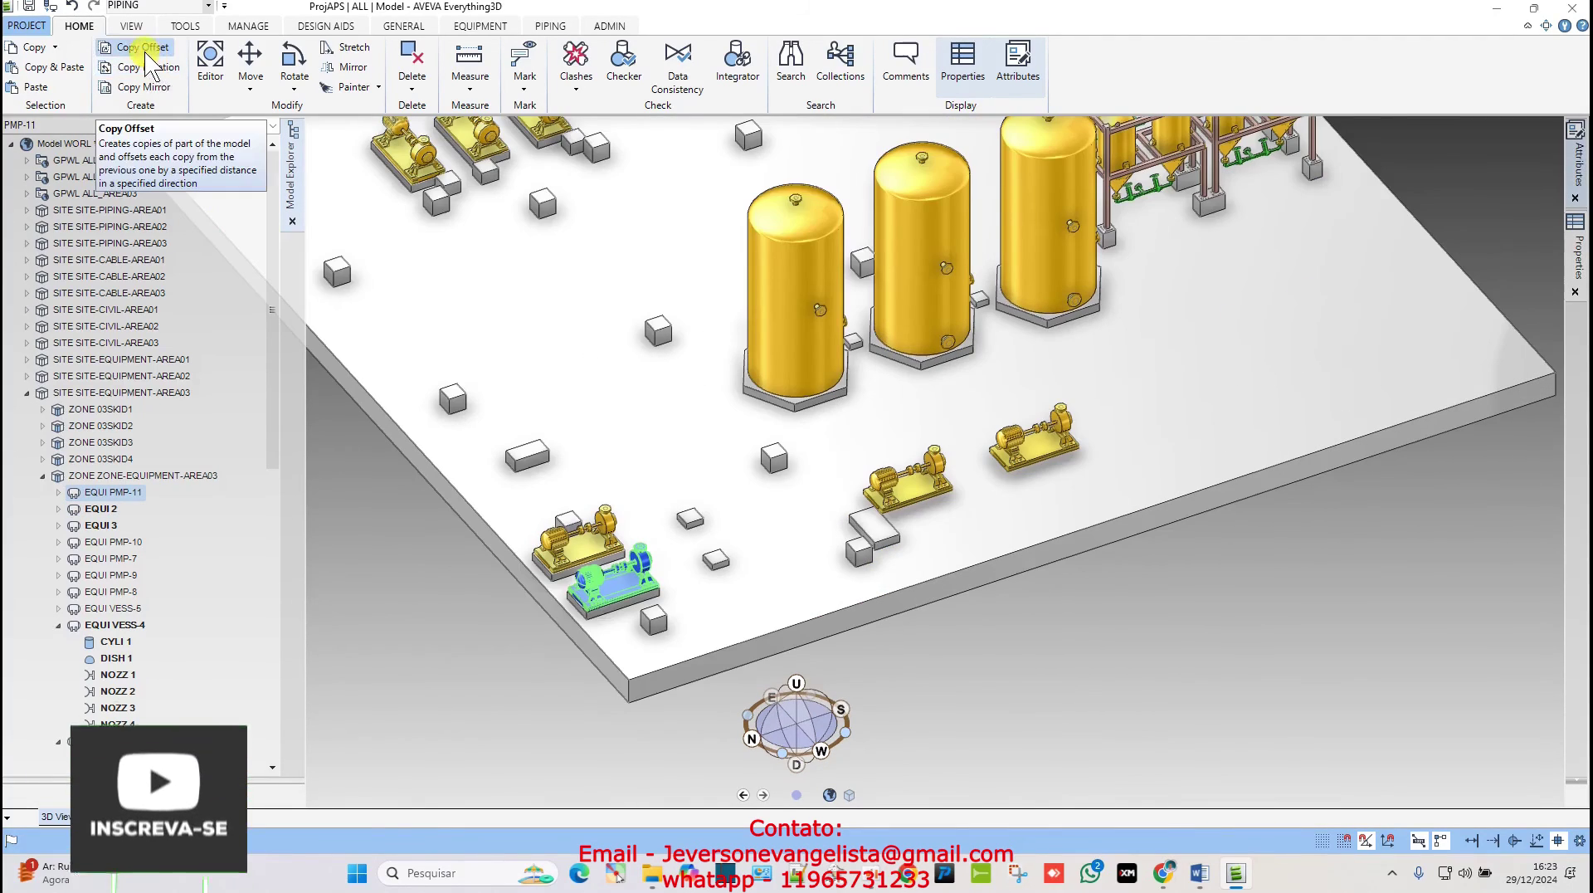
click(142, 47)
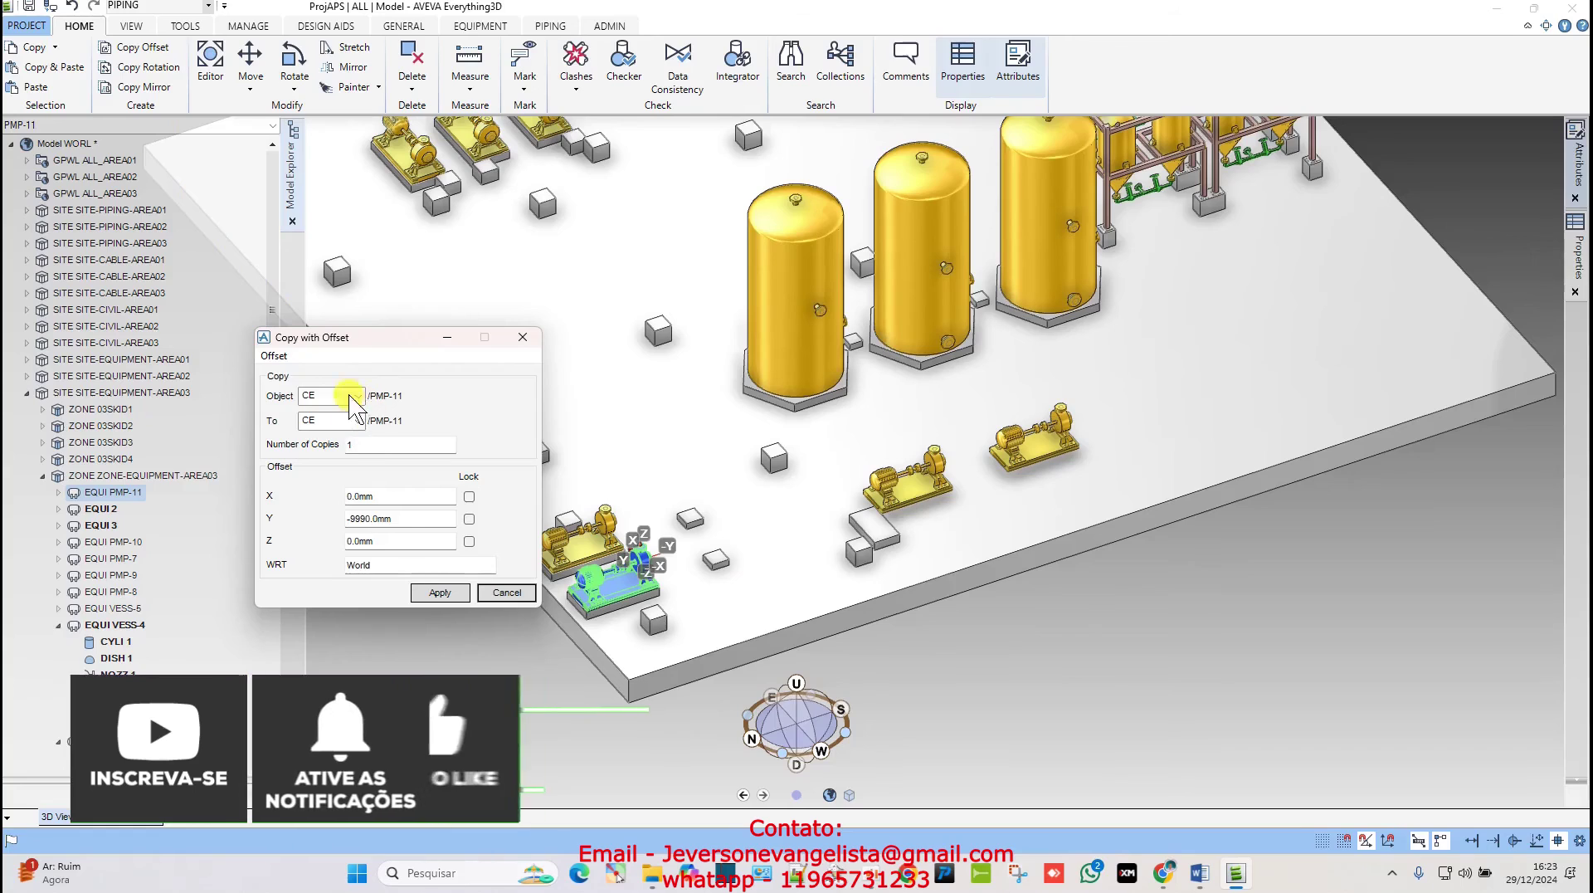
click(275, 355)
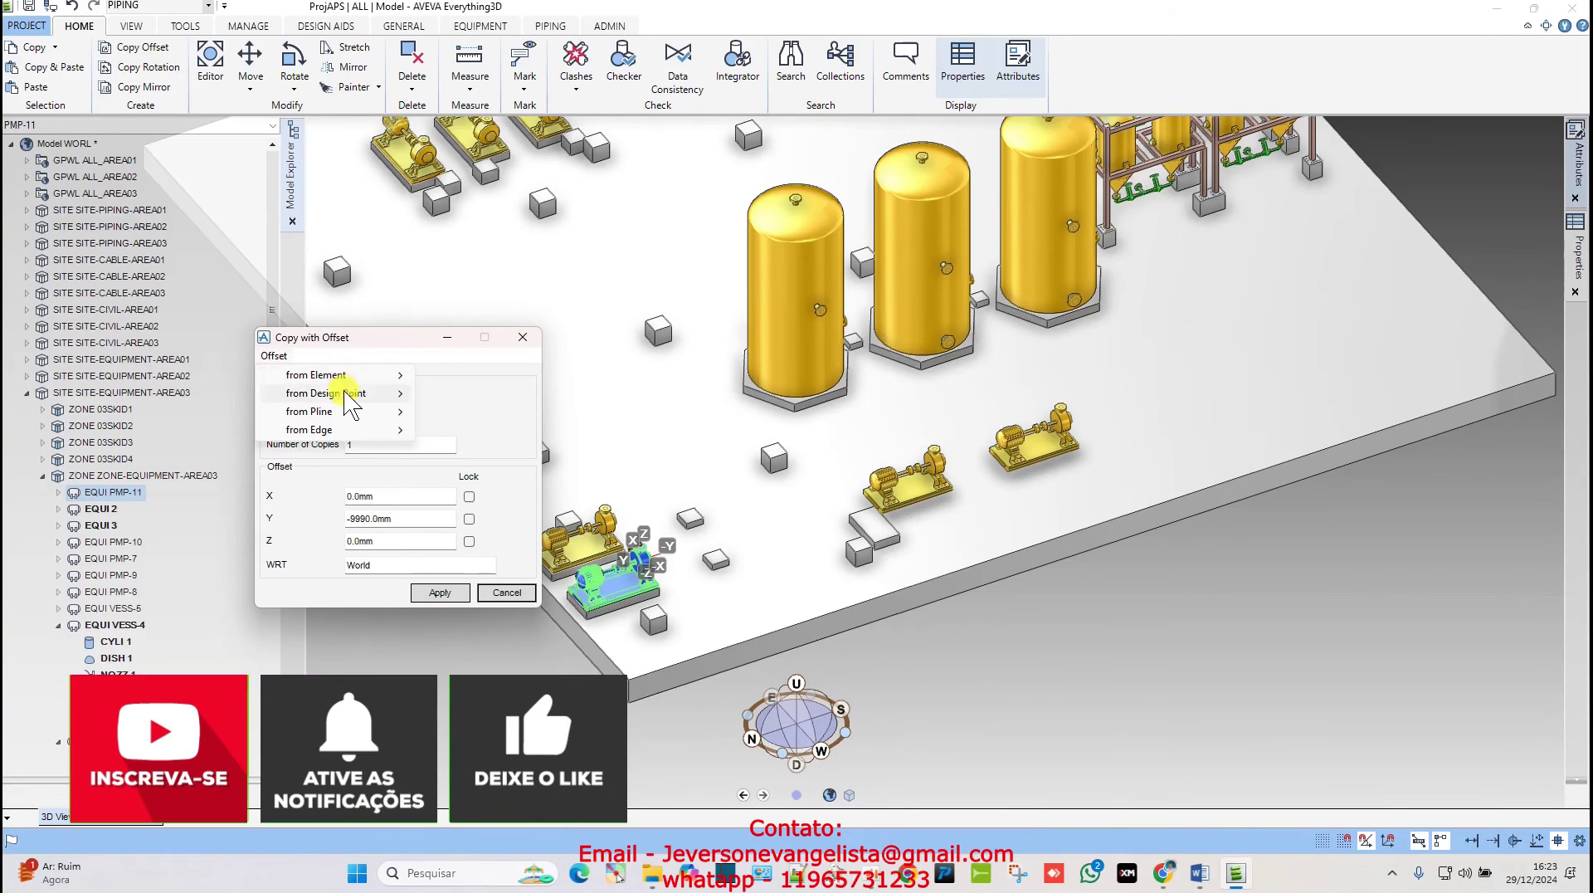
mouse_move(347, 396)
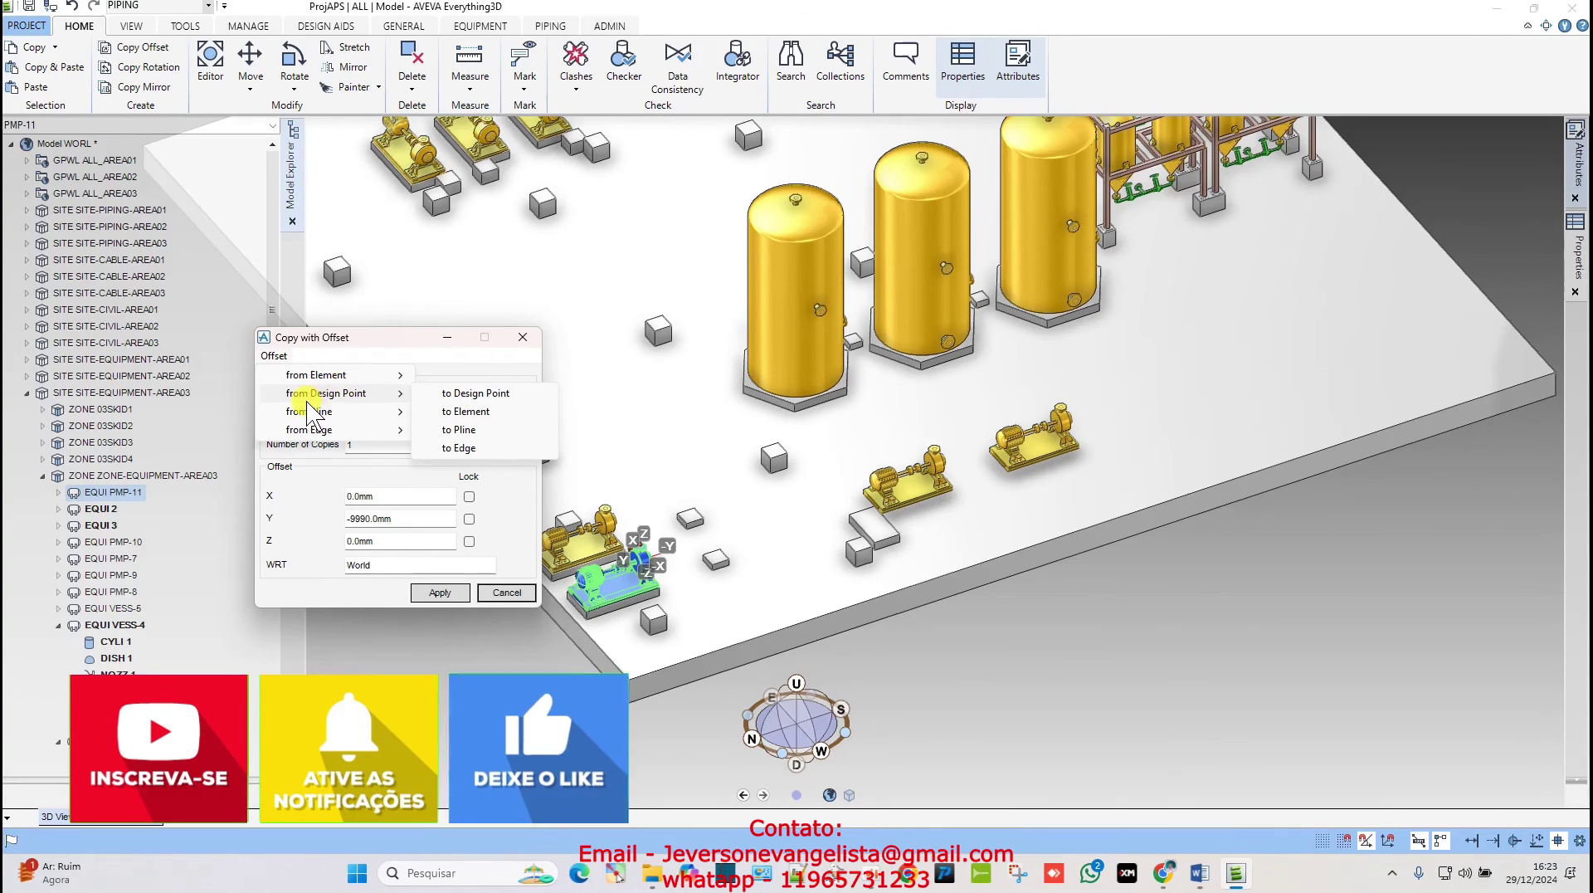
click(475, 411)
scroll(606, 604, up, 5)
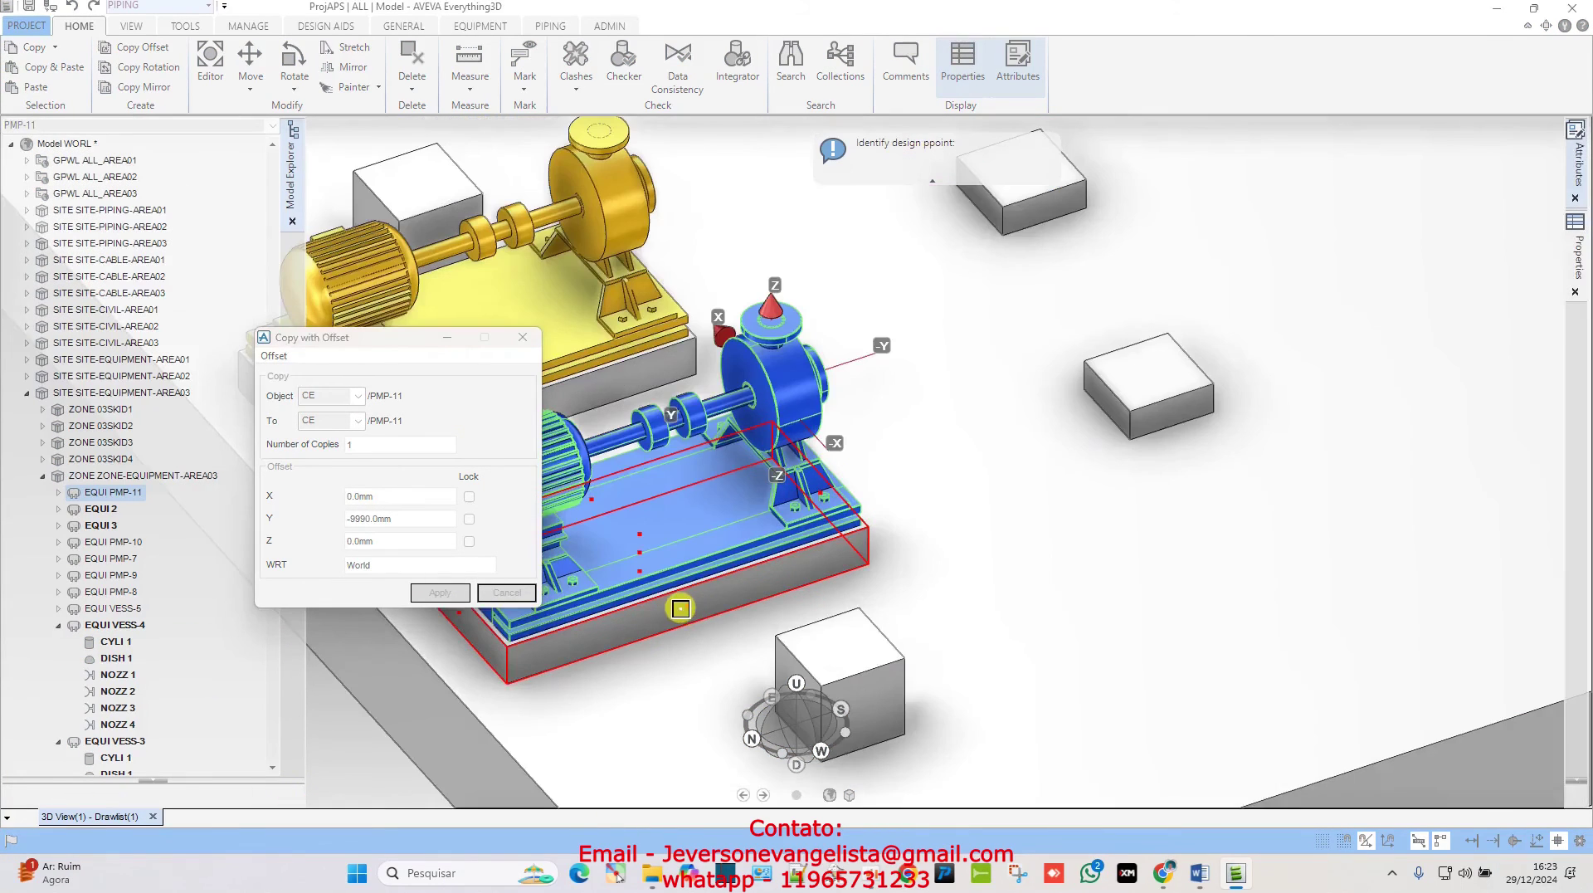
click(687, 605)
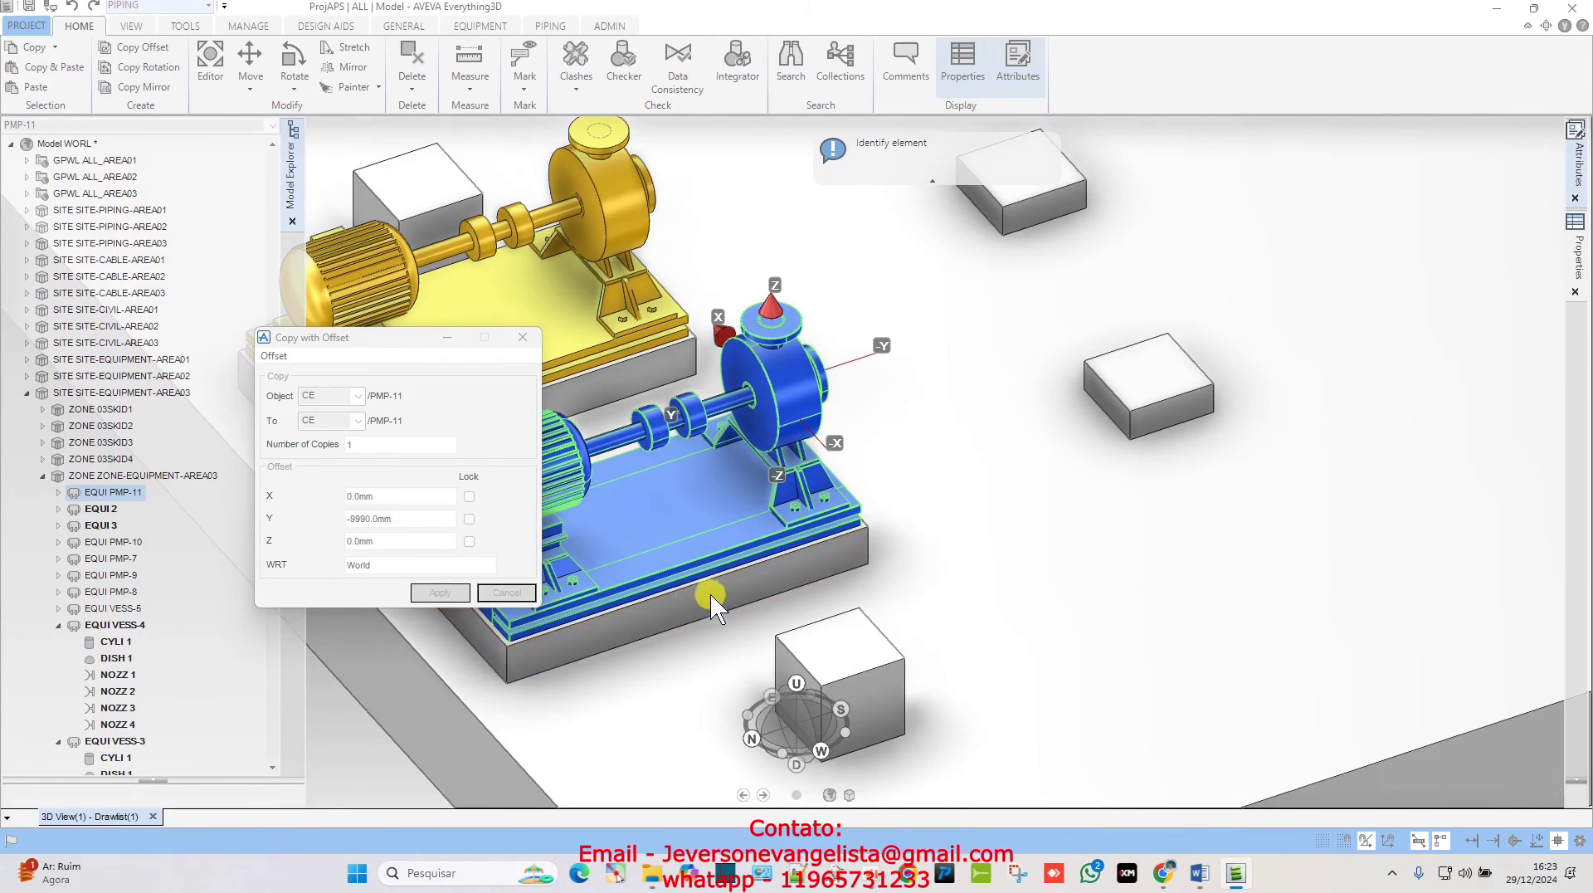
scroll(710, 594, down, 5)
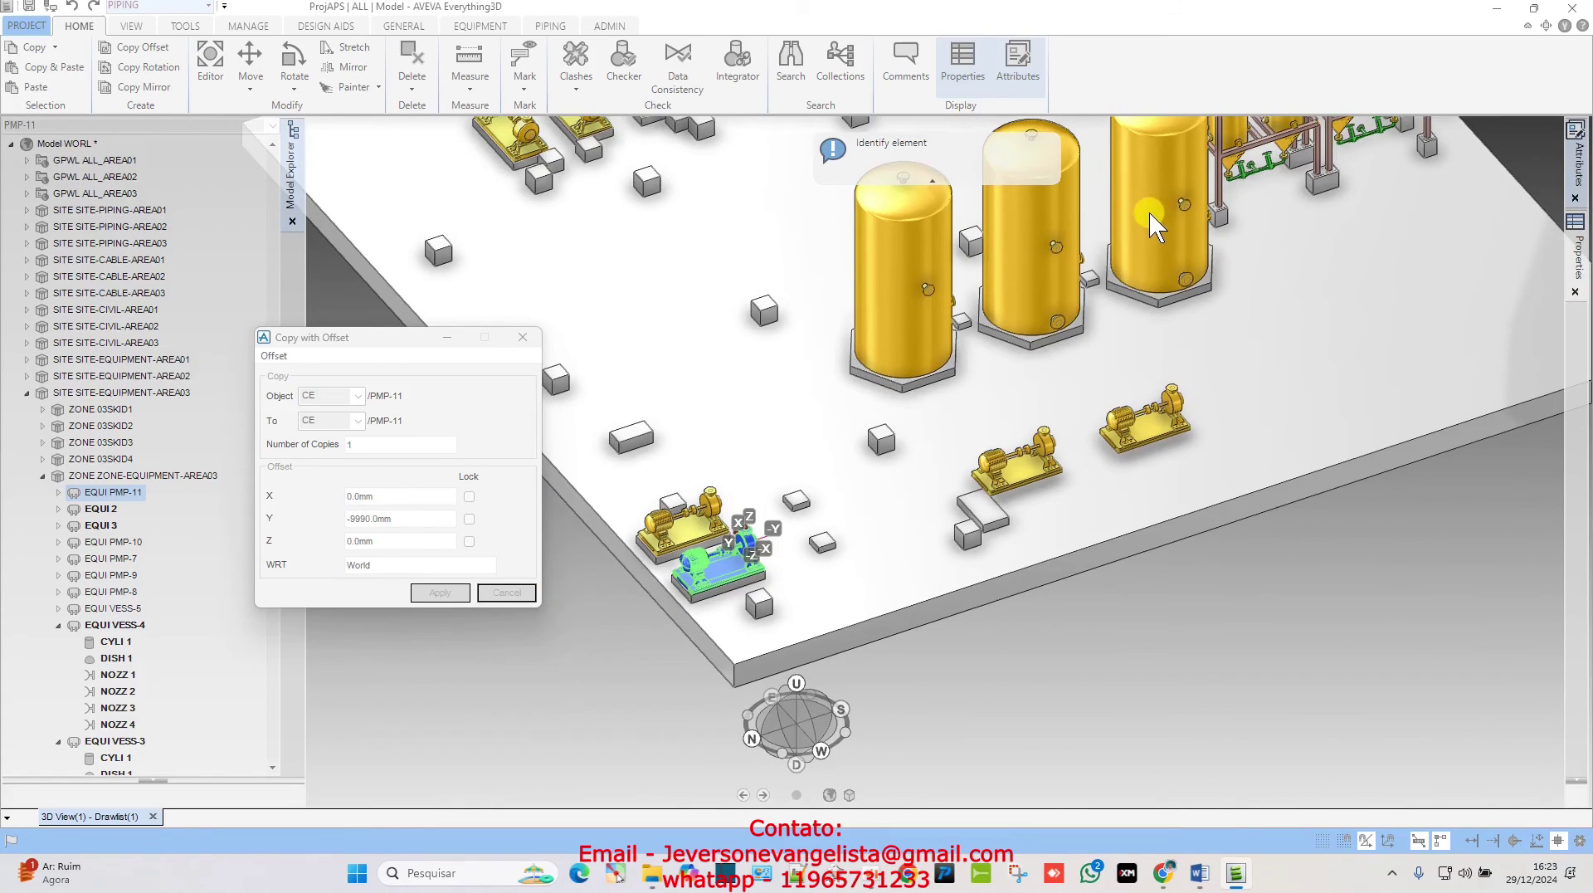
click(1150, 215)
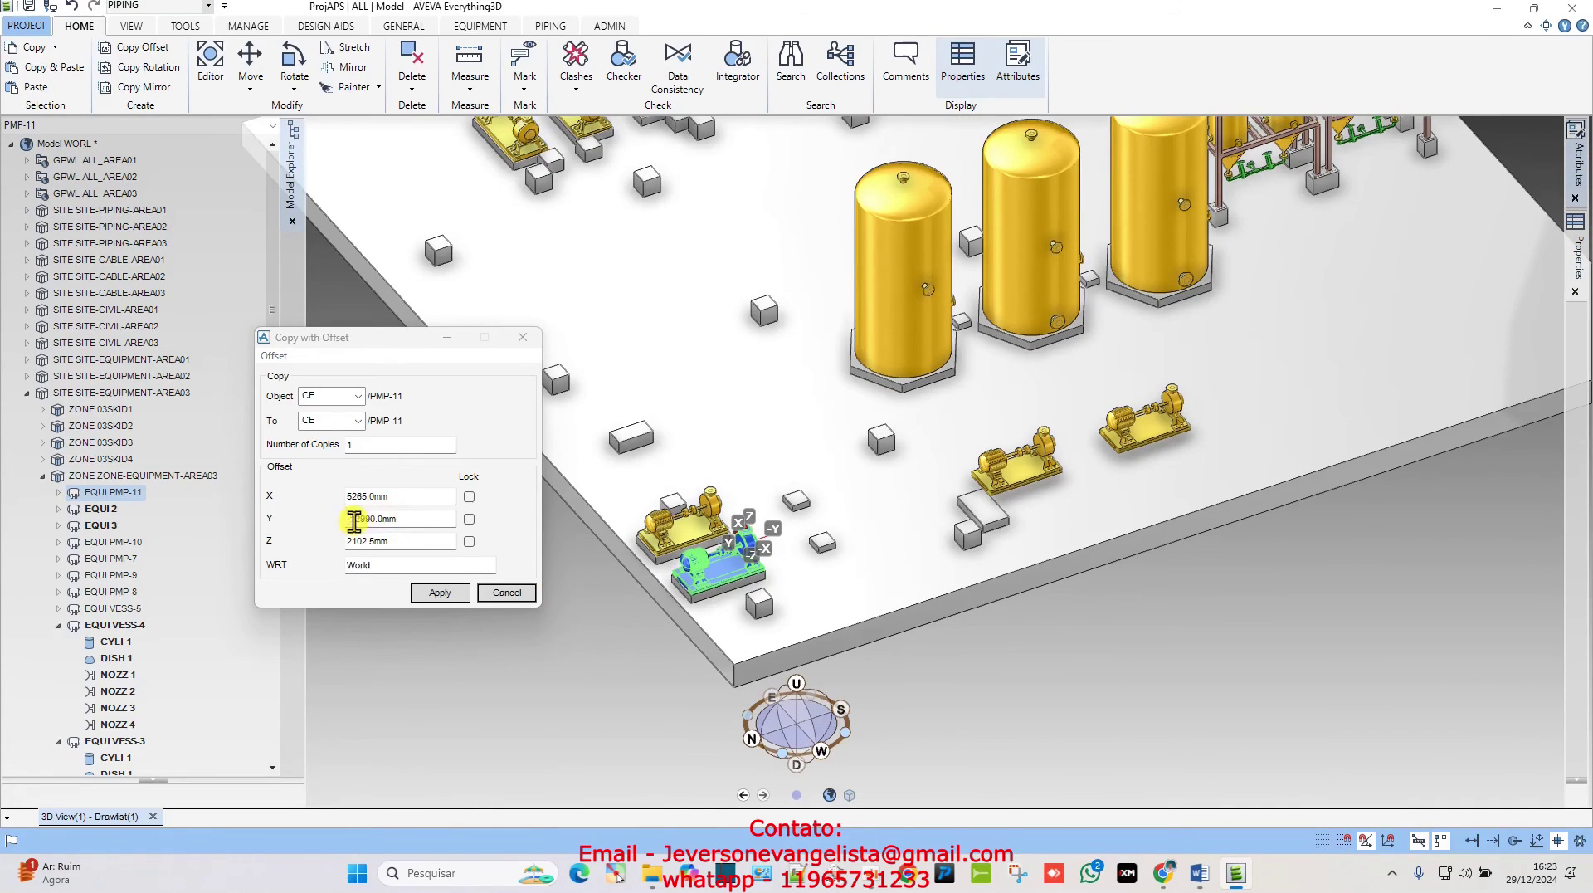
- Set the X and Z offsets to 0 mm, copy PMP-11 along Y only, and retain the copy before ending the offset copying
drag(448, 495, 312, 504)
text(0)
drag(409, 540, 325, 543)
text(0)
click(437, 592)
click(761, 455)
mouse_move(1276, 430)
middle_down()
mouse_move(1162, 399)
mouse_move(1183, 390)
mouse_move(1278, 436)
mouse_move(1280, 456)
middle_up()
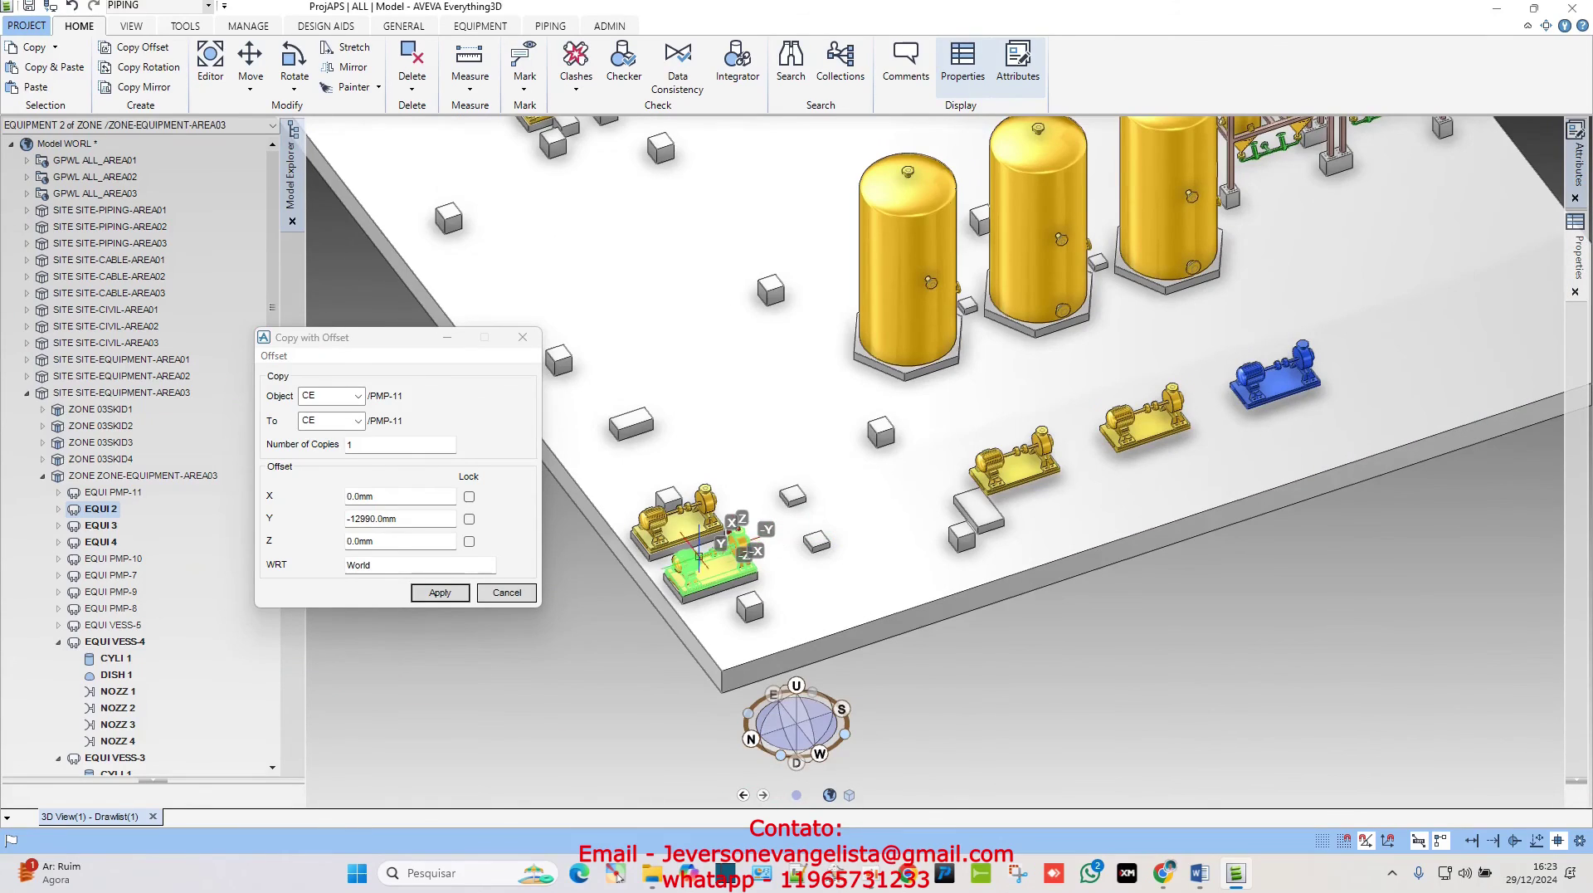
scroll(1145, 458, down, 3)
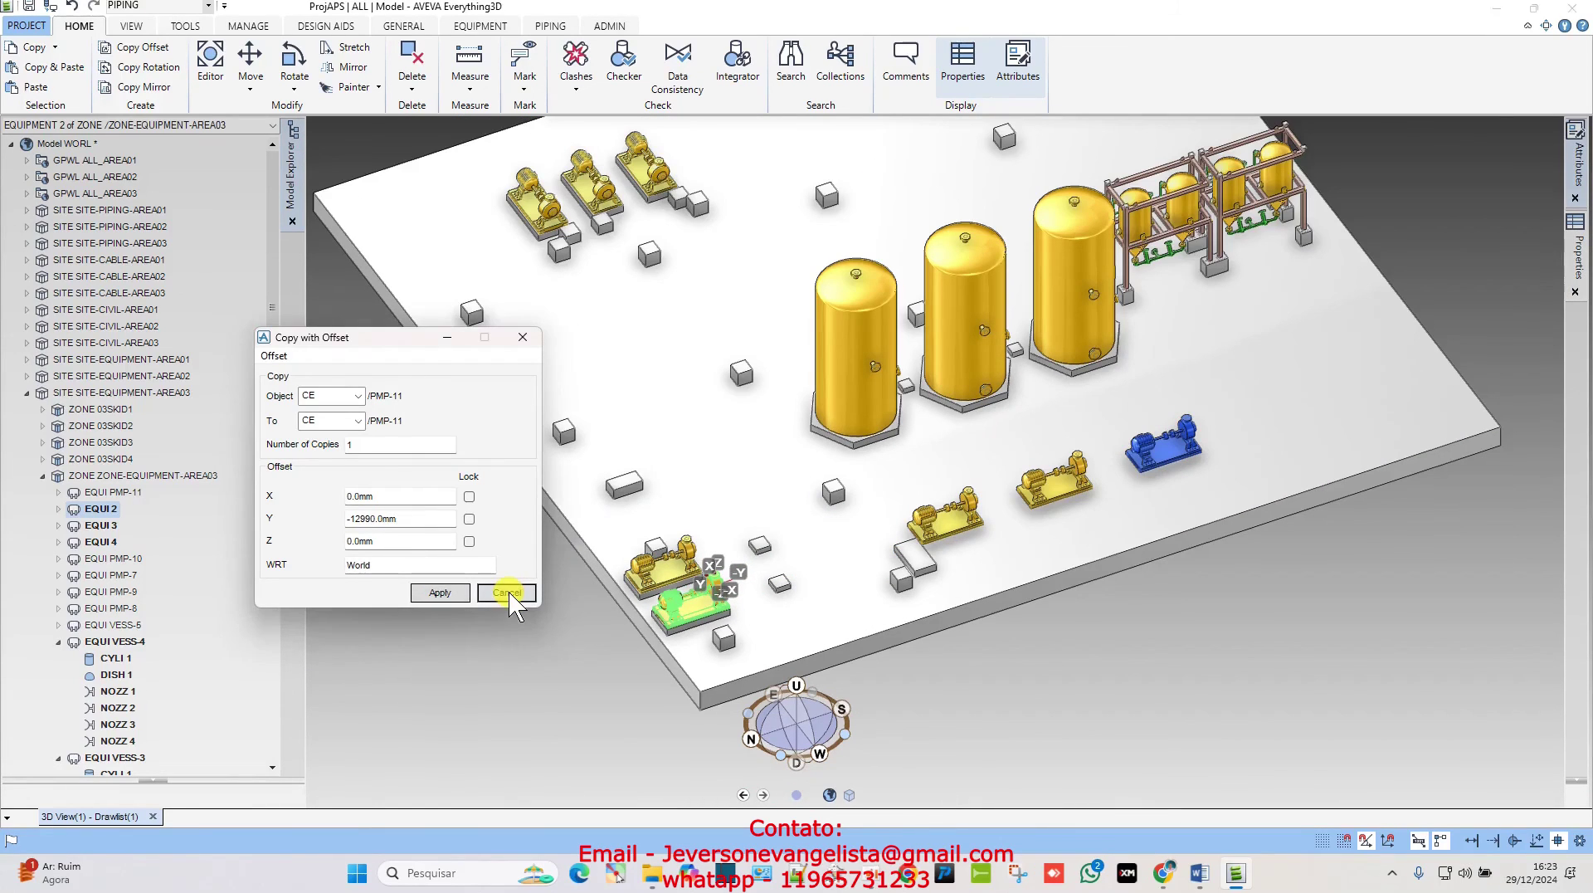
click(507, 592)
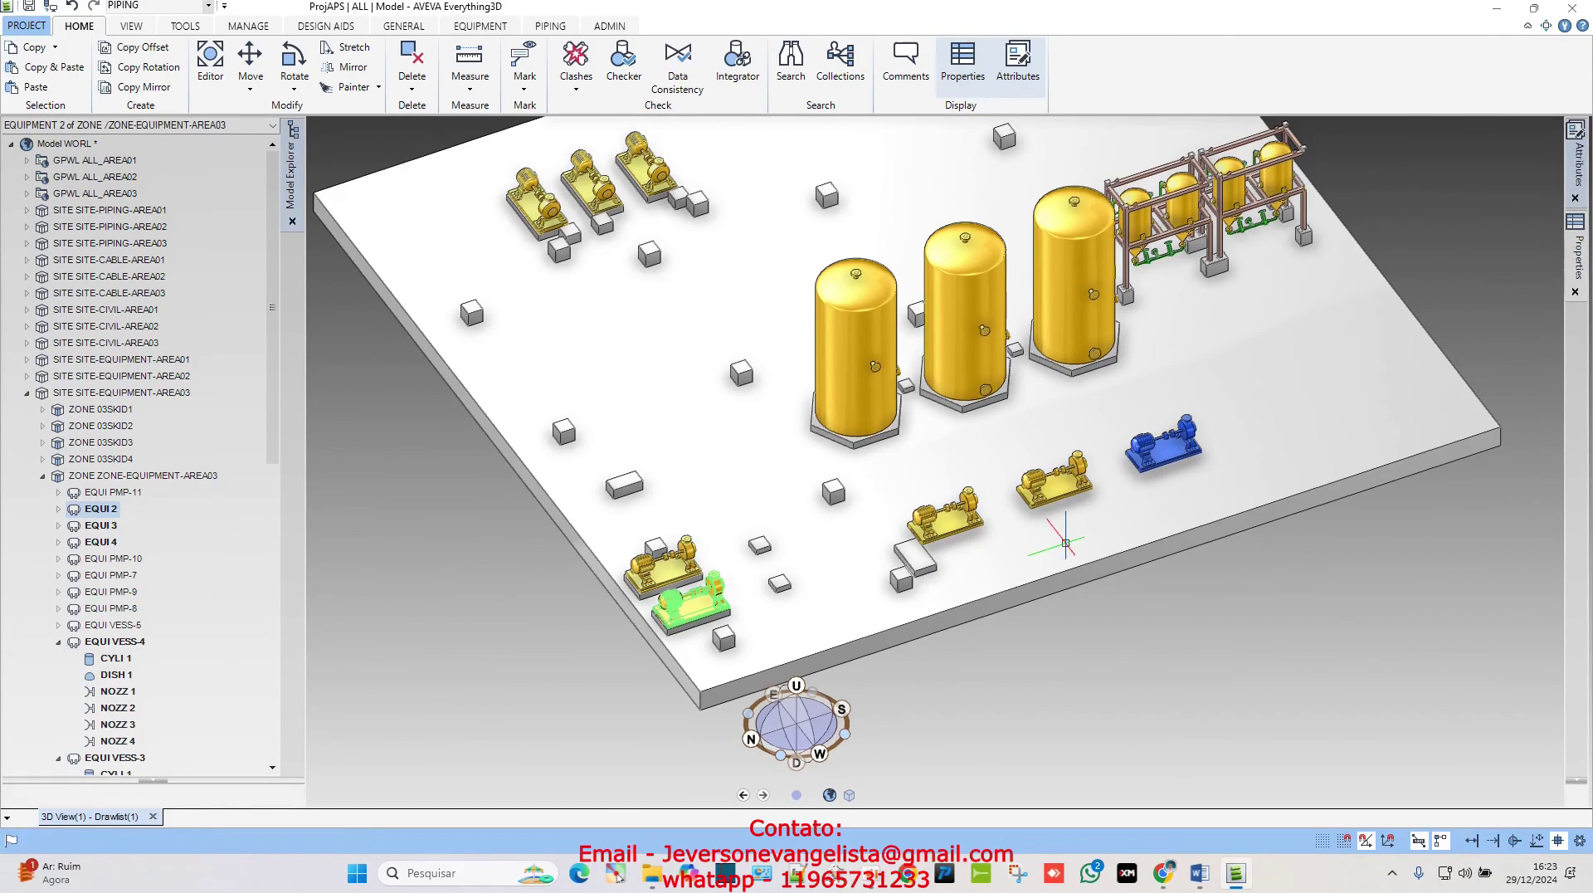